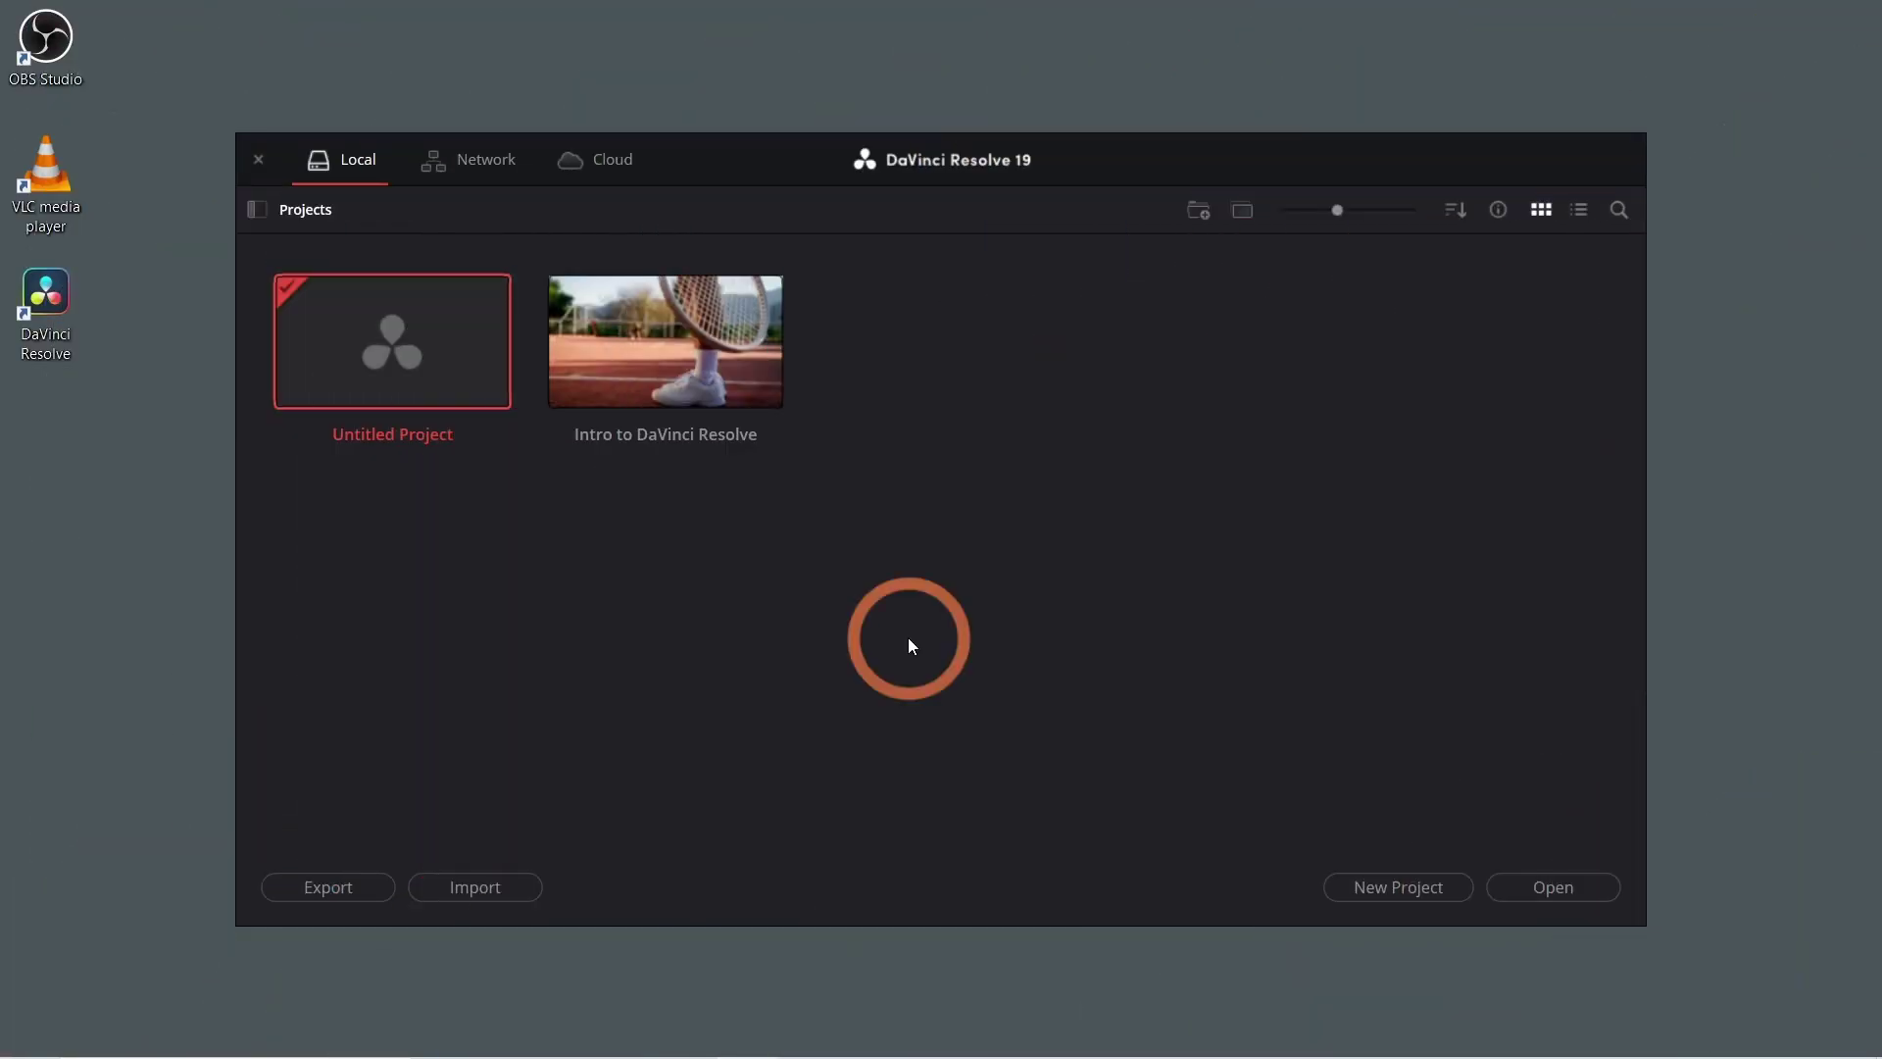
# Start a new project and create a new empty timeline from the Edit page media pool.
pyautogui.click(1401, 894)
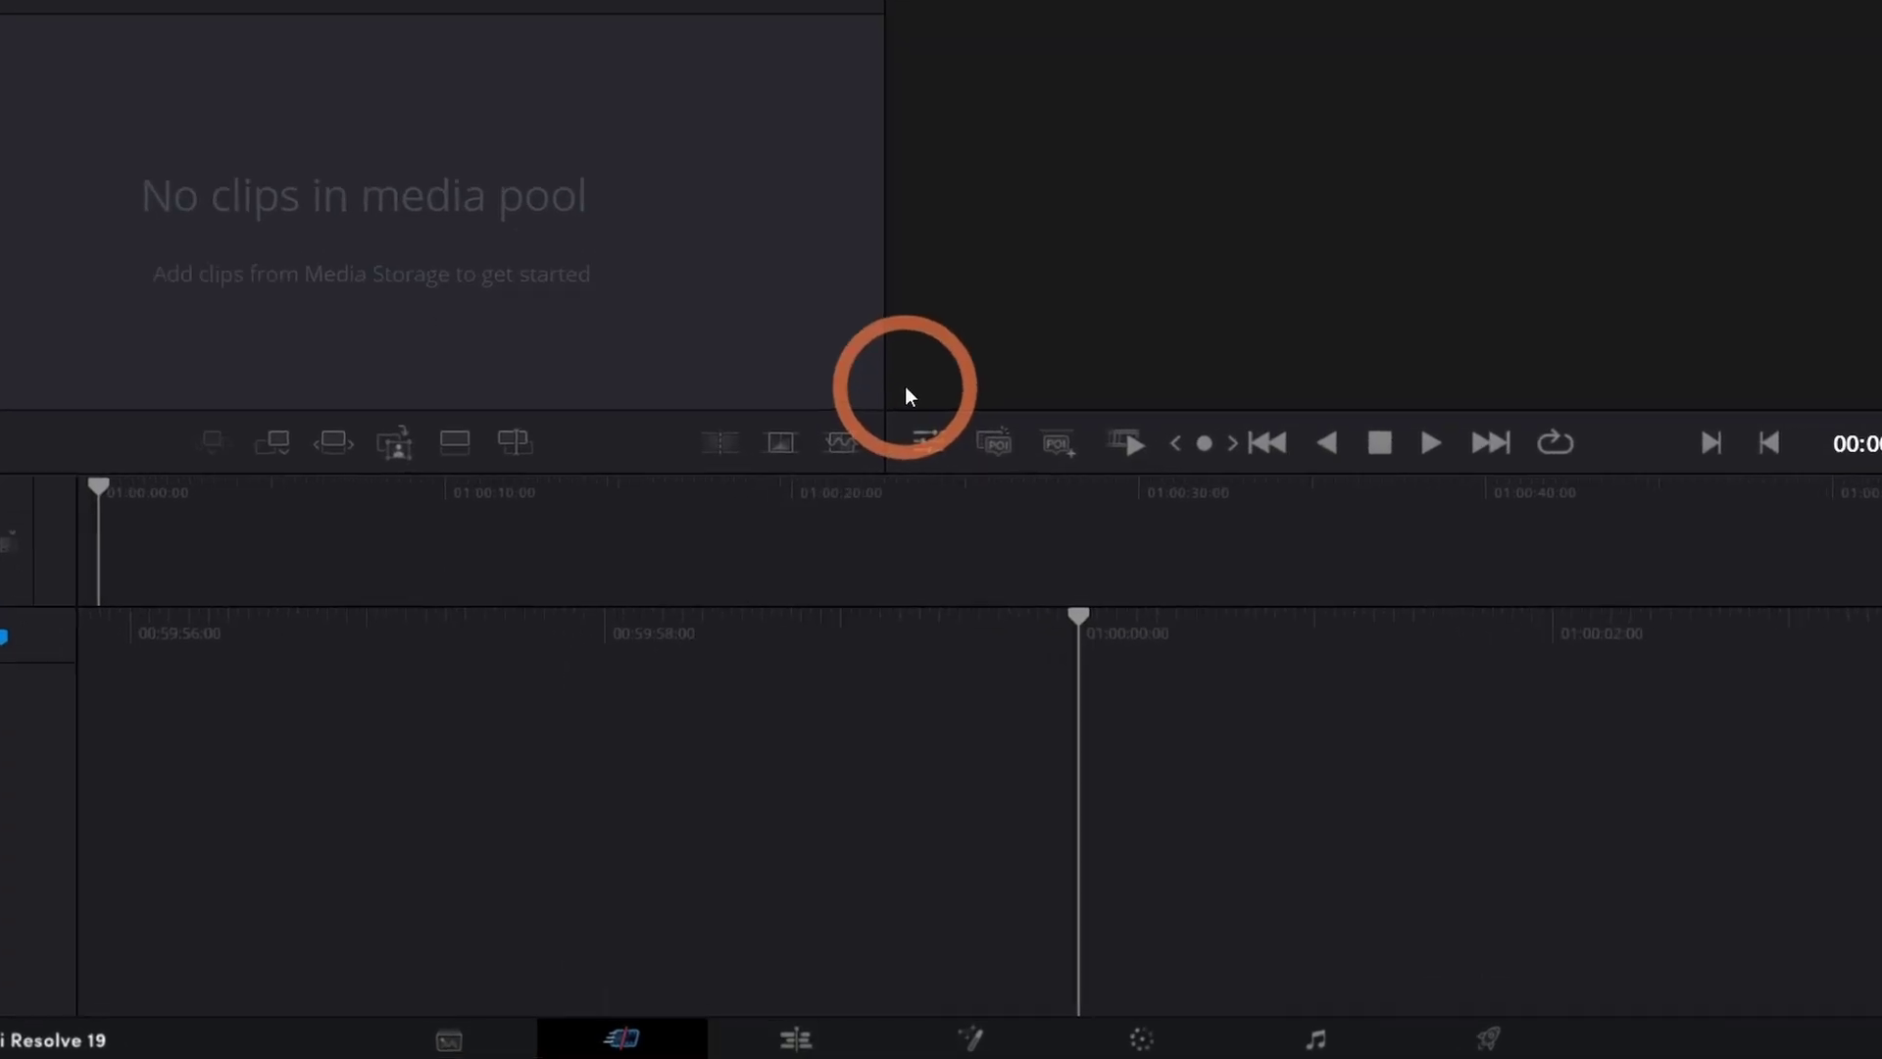
pyautogui.click(796, 1039)
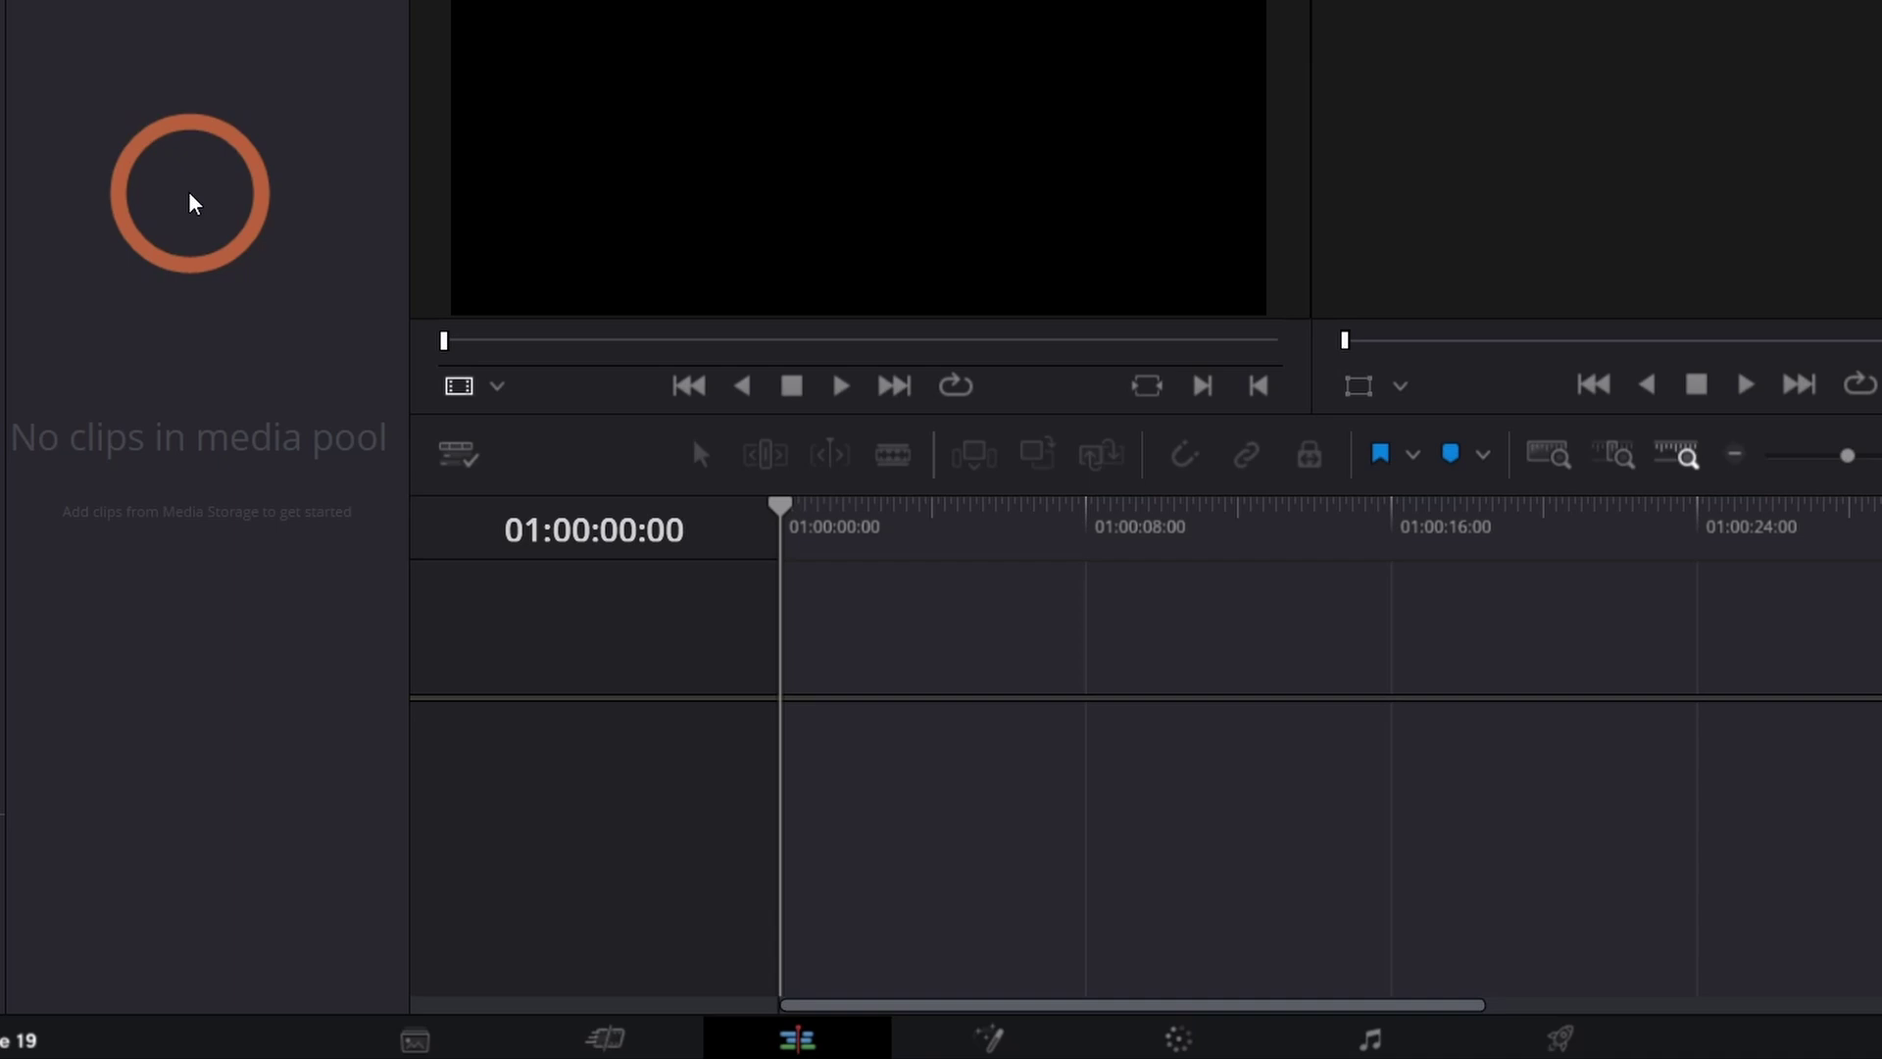
pyautogui.rightClick(189, 196)
pyautogui.click(252, 217)
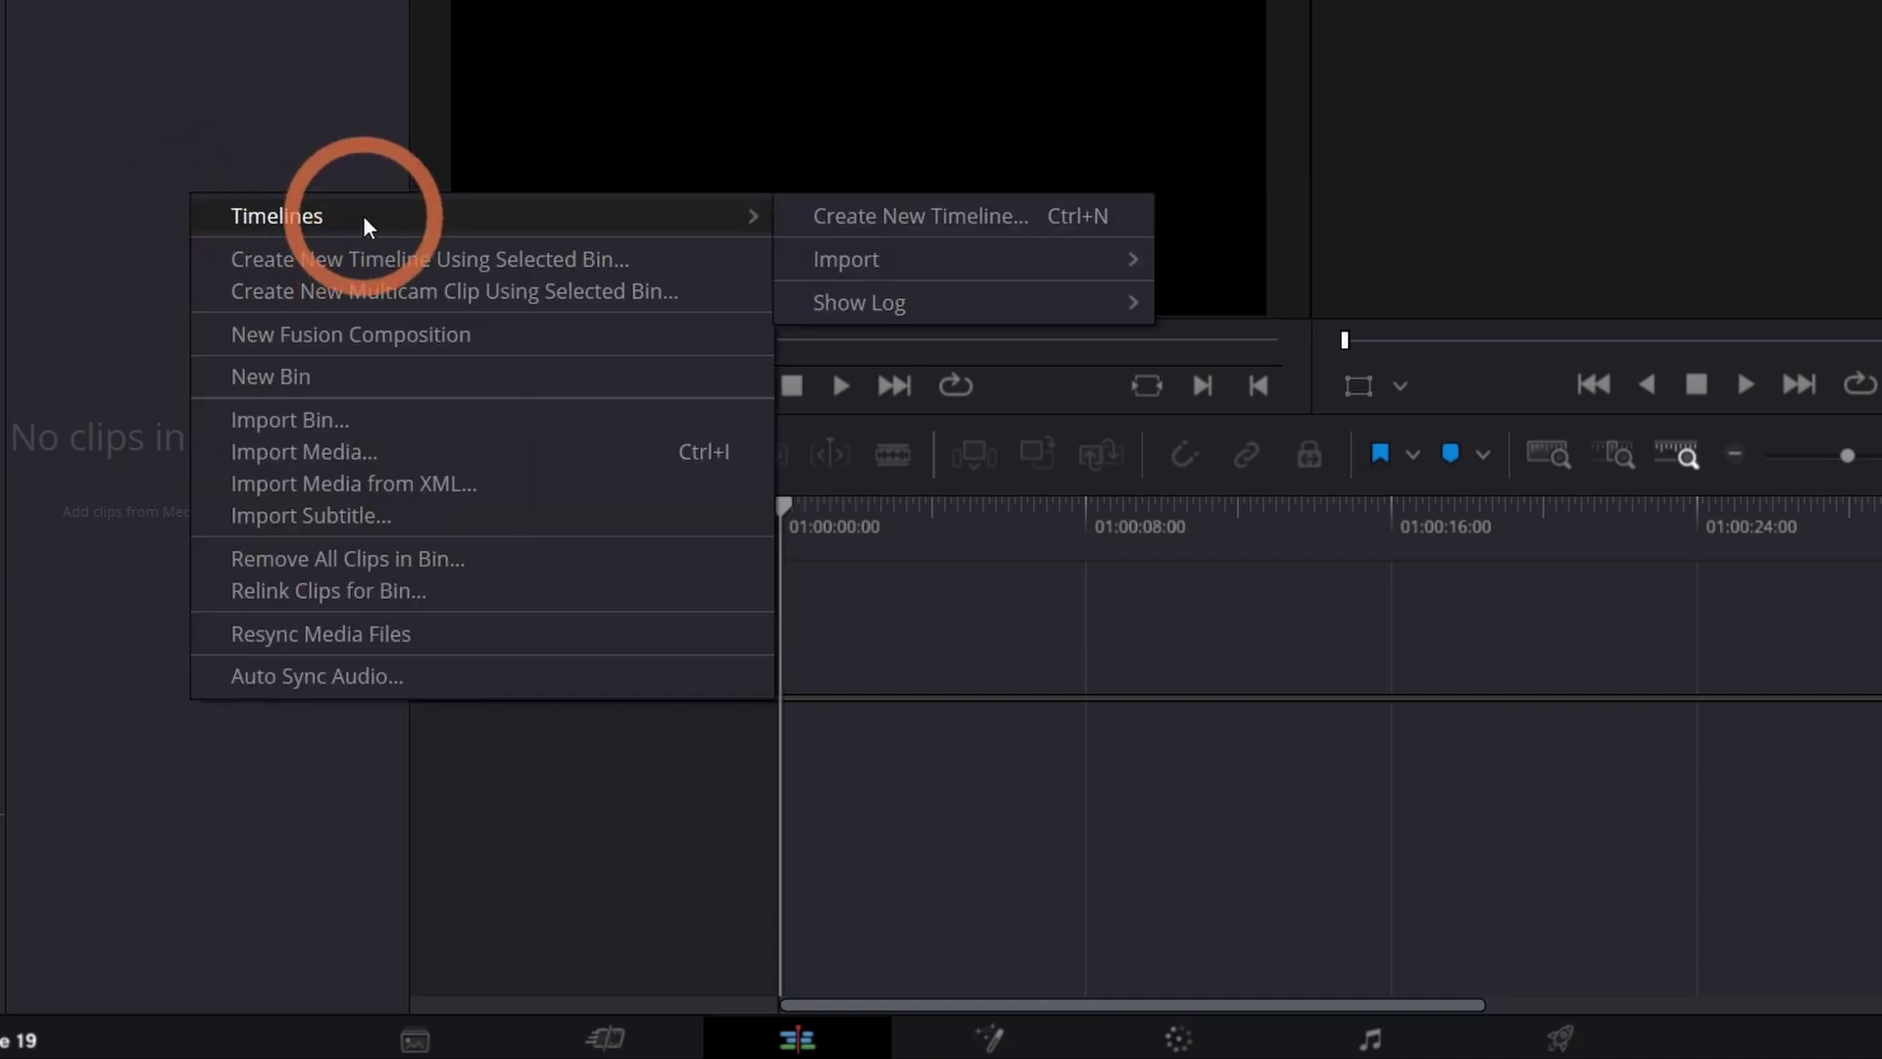
pyautogui.click(892, 221)
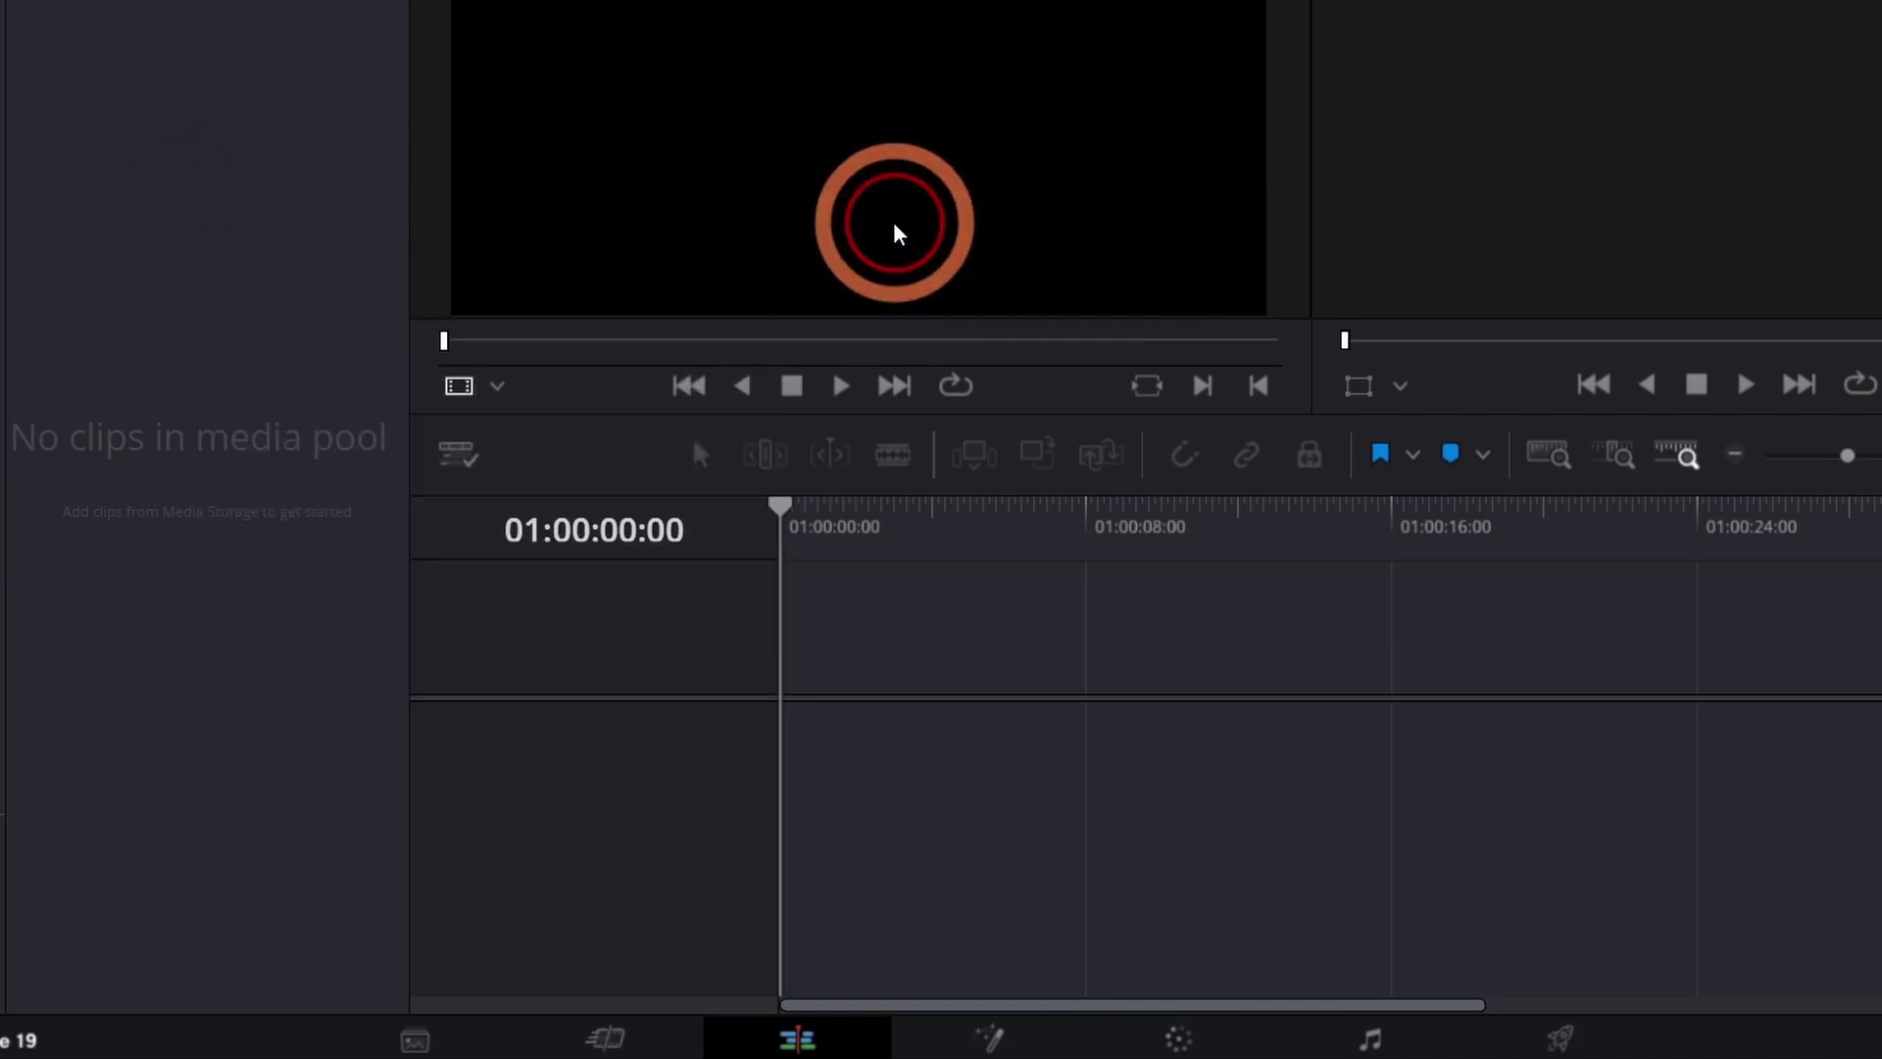
# Name the timeline Stinger and give it custom settings: 1920 x 1080 HD at 30 fps.
pyautogui.write('Sti')
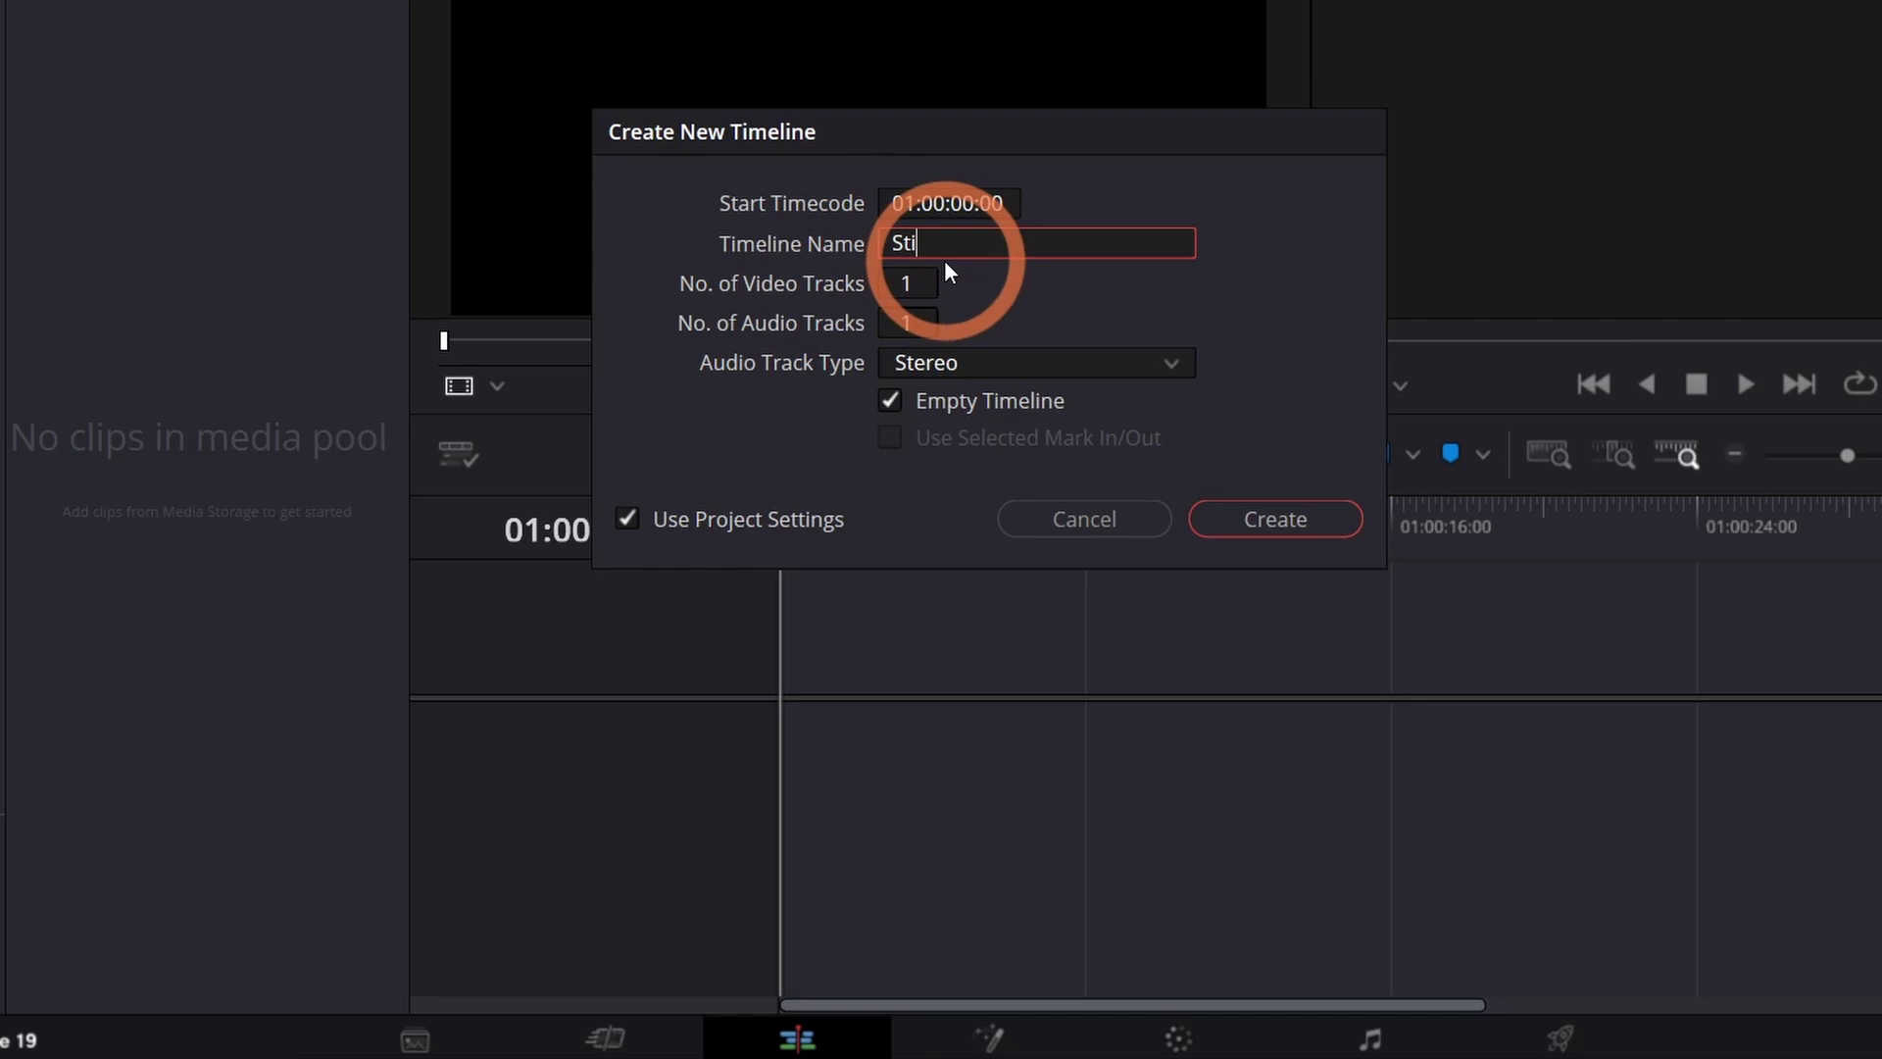
pyautogui.write('nger')
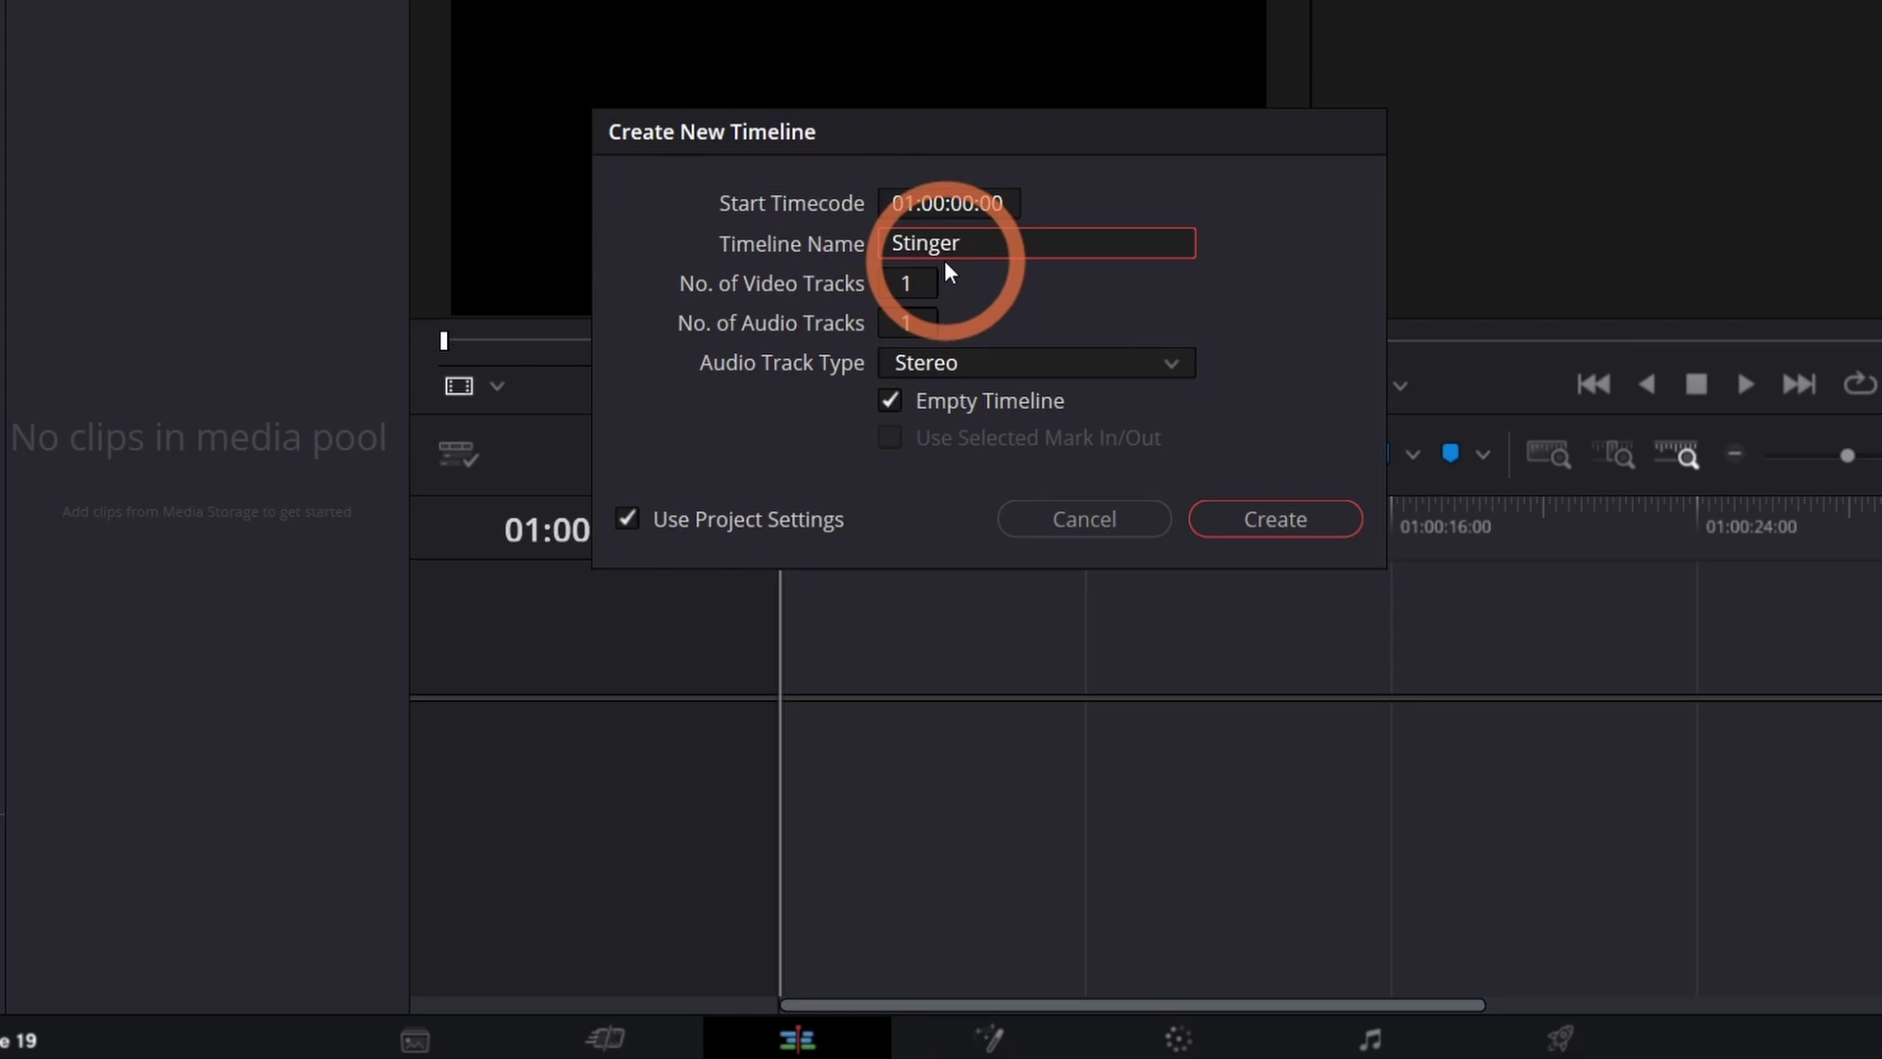
pyautogui.click(625, 520)
pyautogui.click(861, 202)
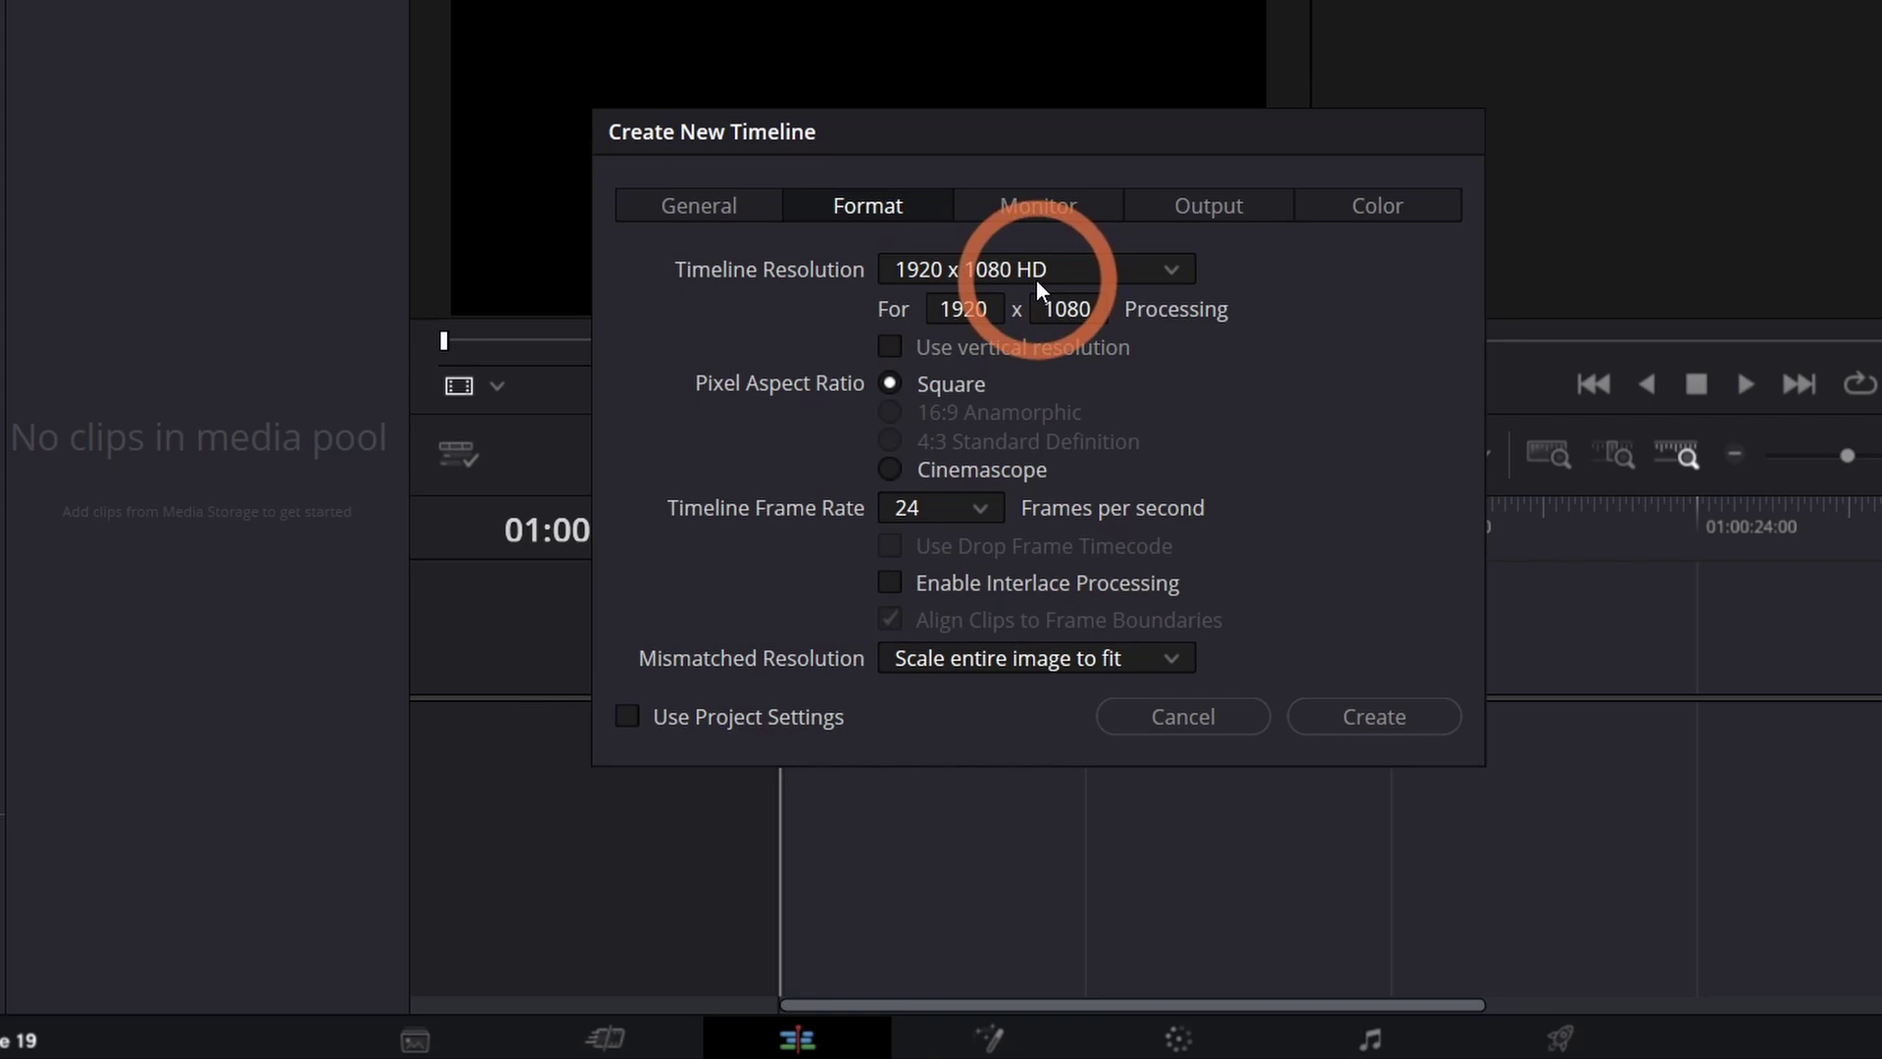
pyautogui.click(980, 507)
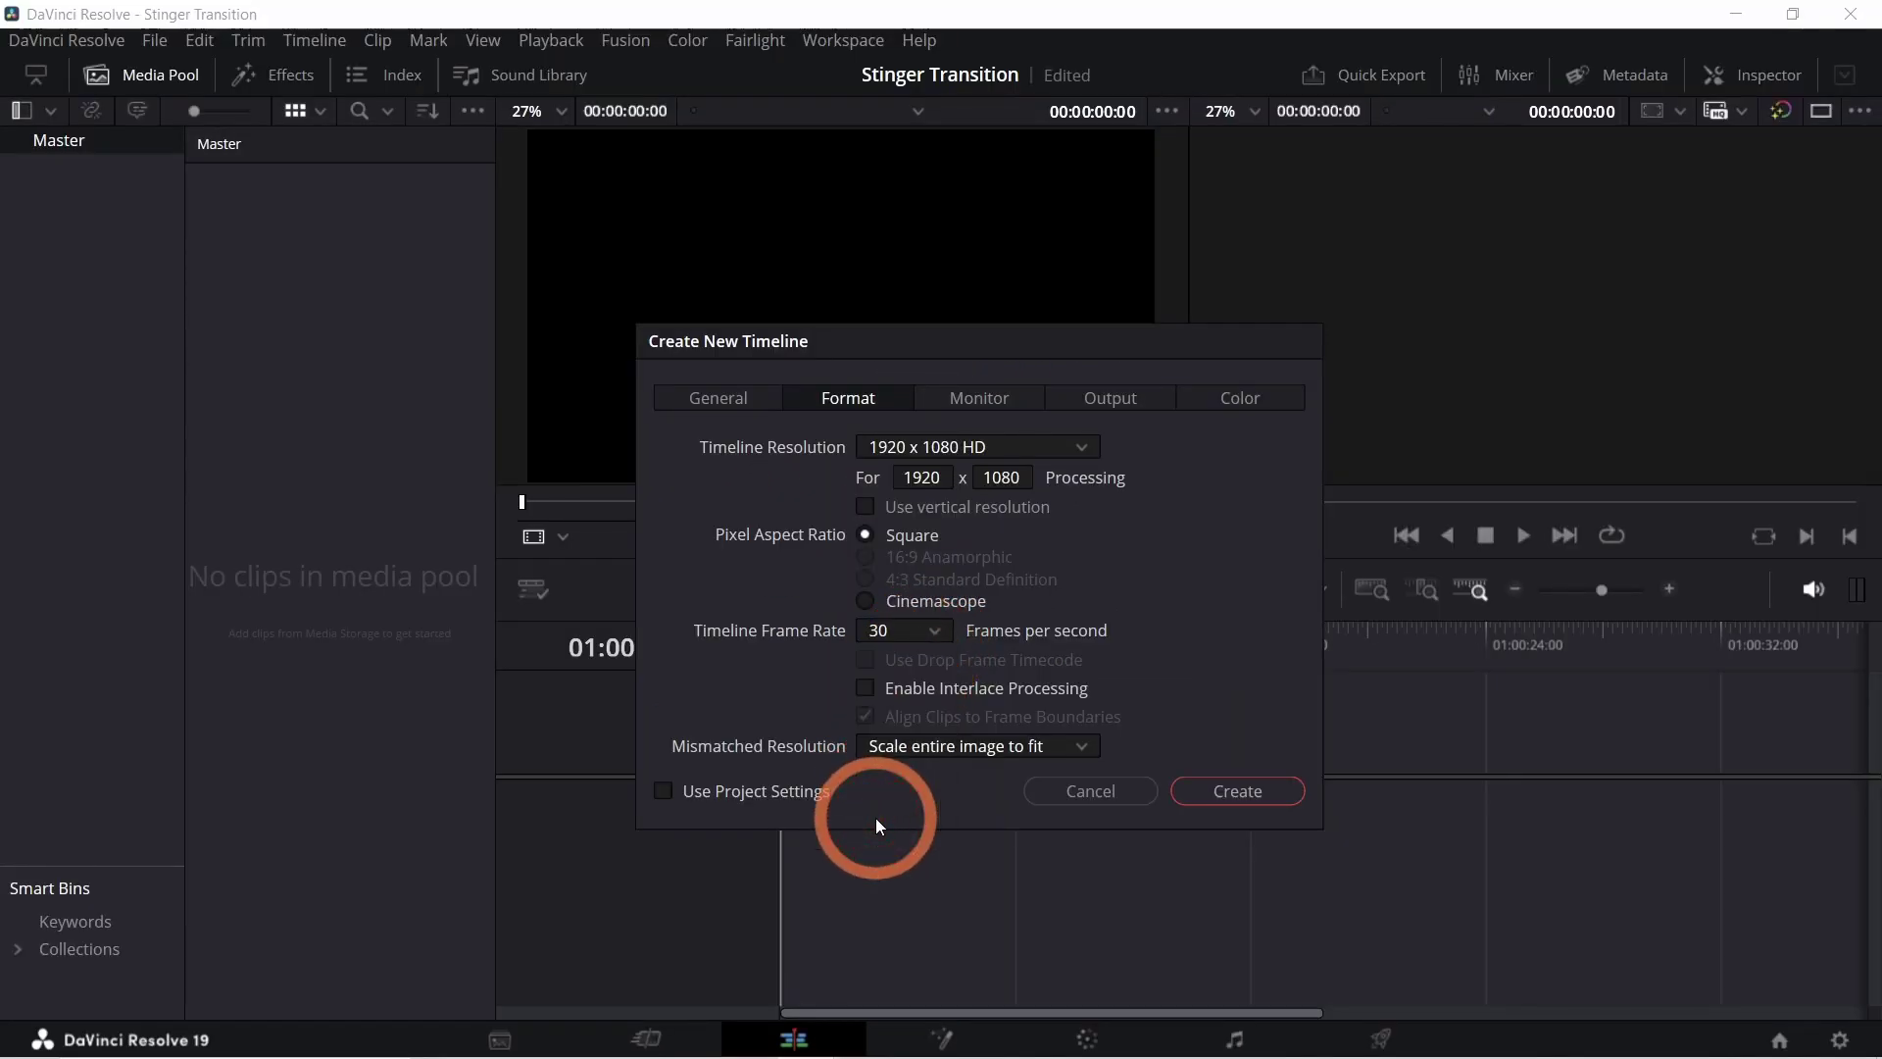
# Create the Stinger timeline and drag the Radial Shape generator from Toolbox > Generators onto V1.
pyautogui.click(1239, 800)
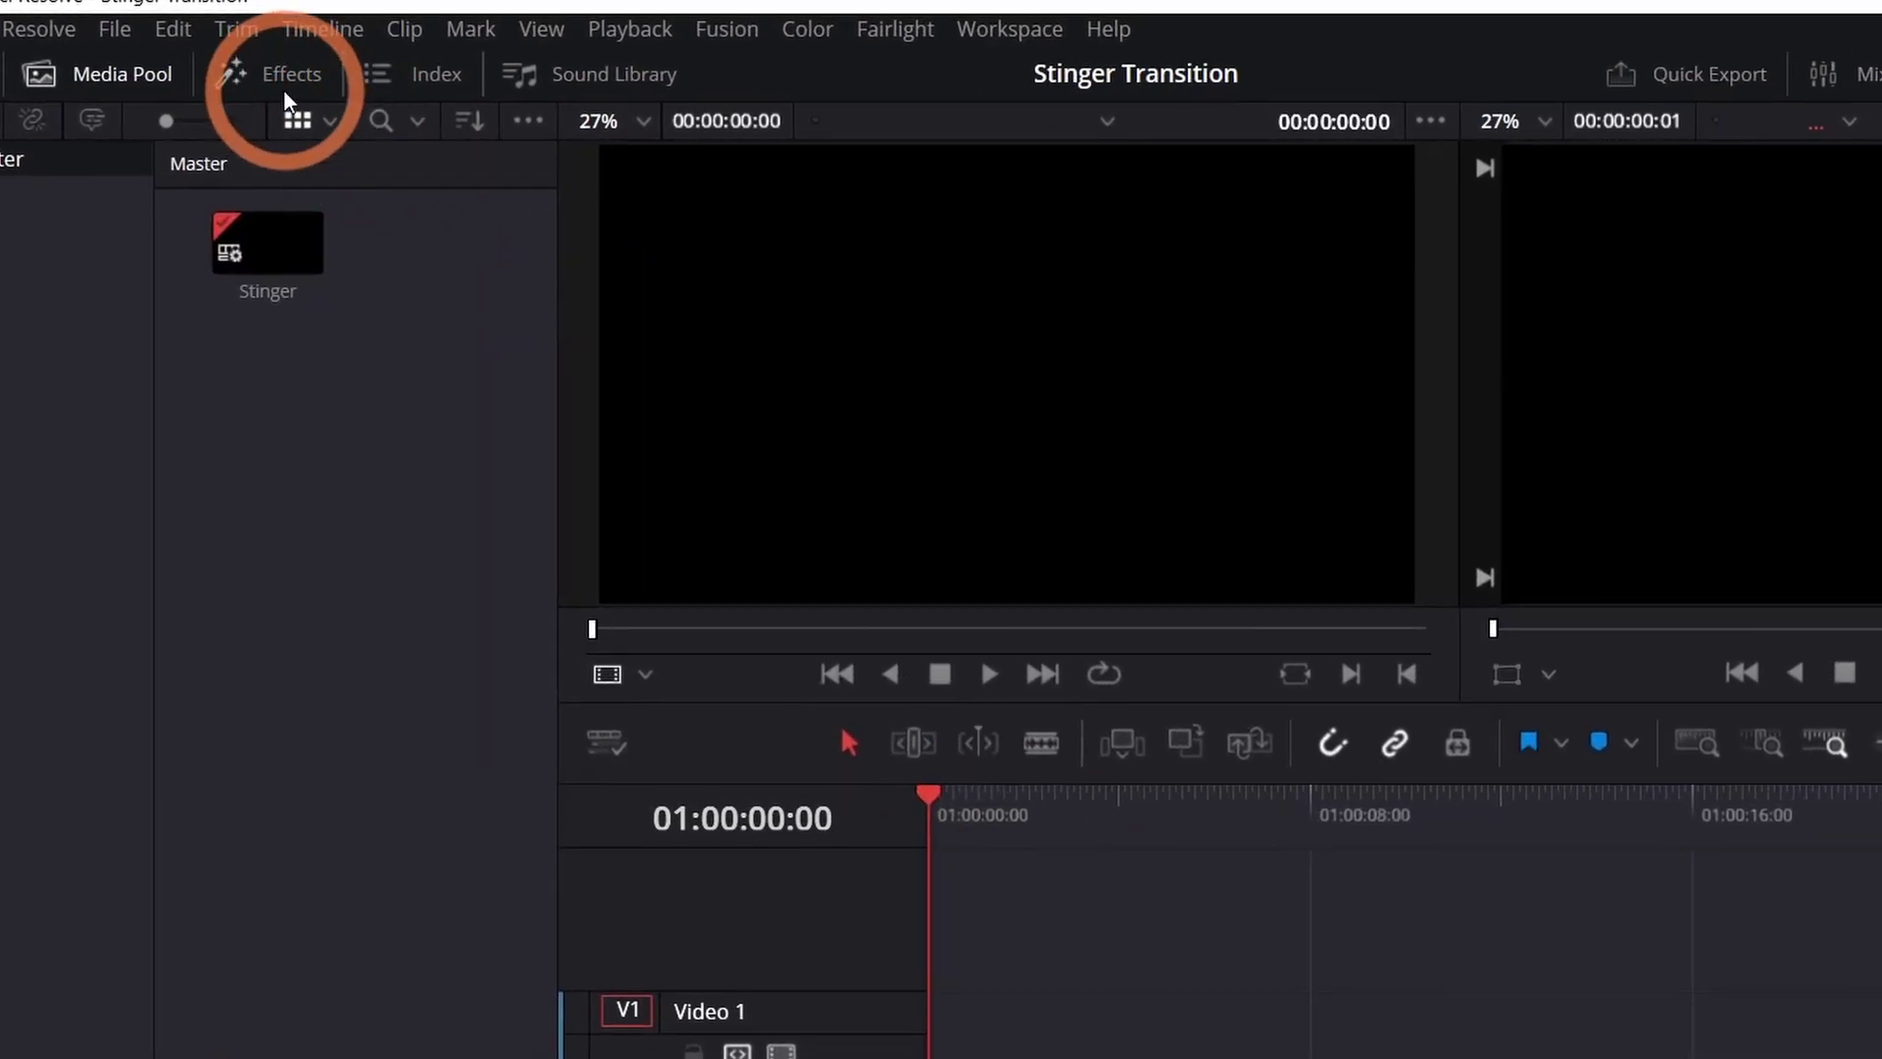
pyautogui.click(284, 90)
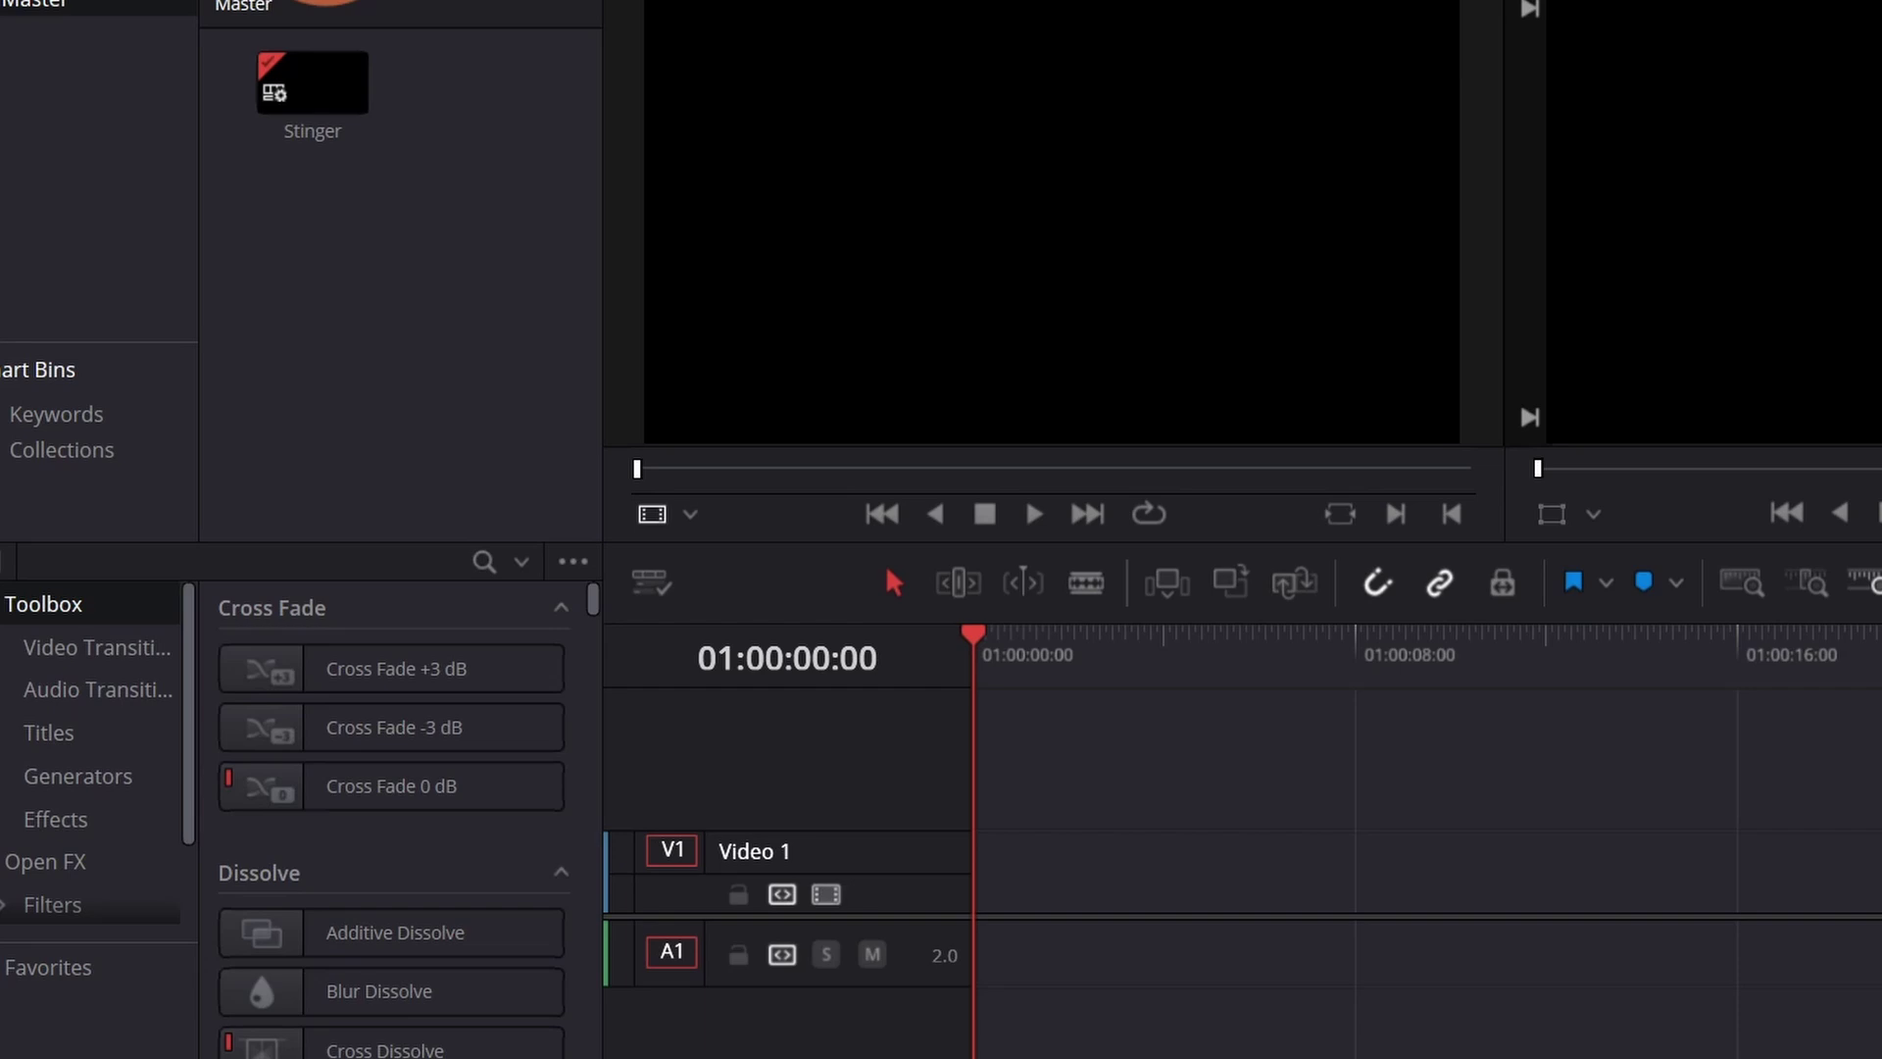
pyautogui.click(201, 267)
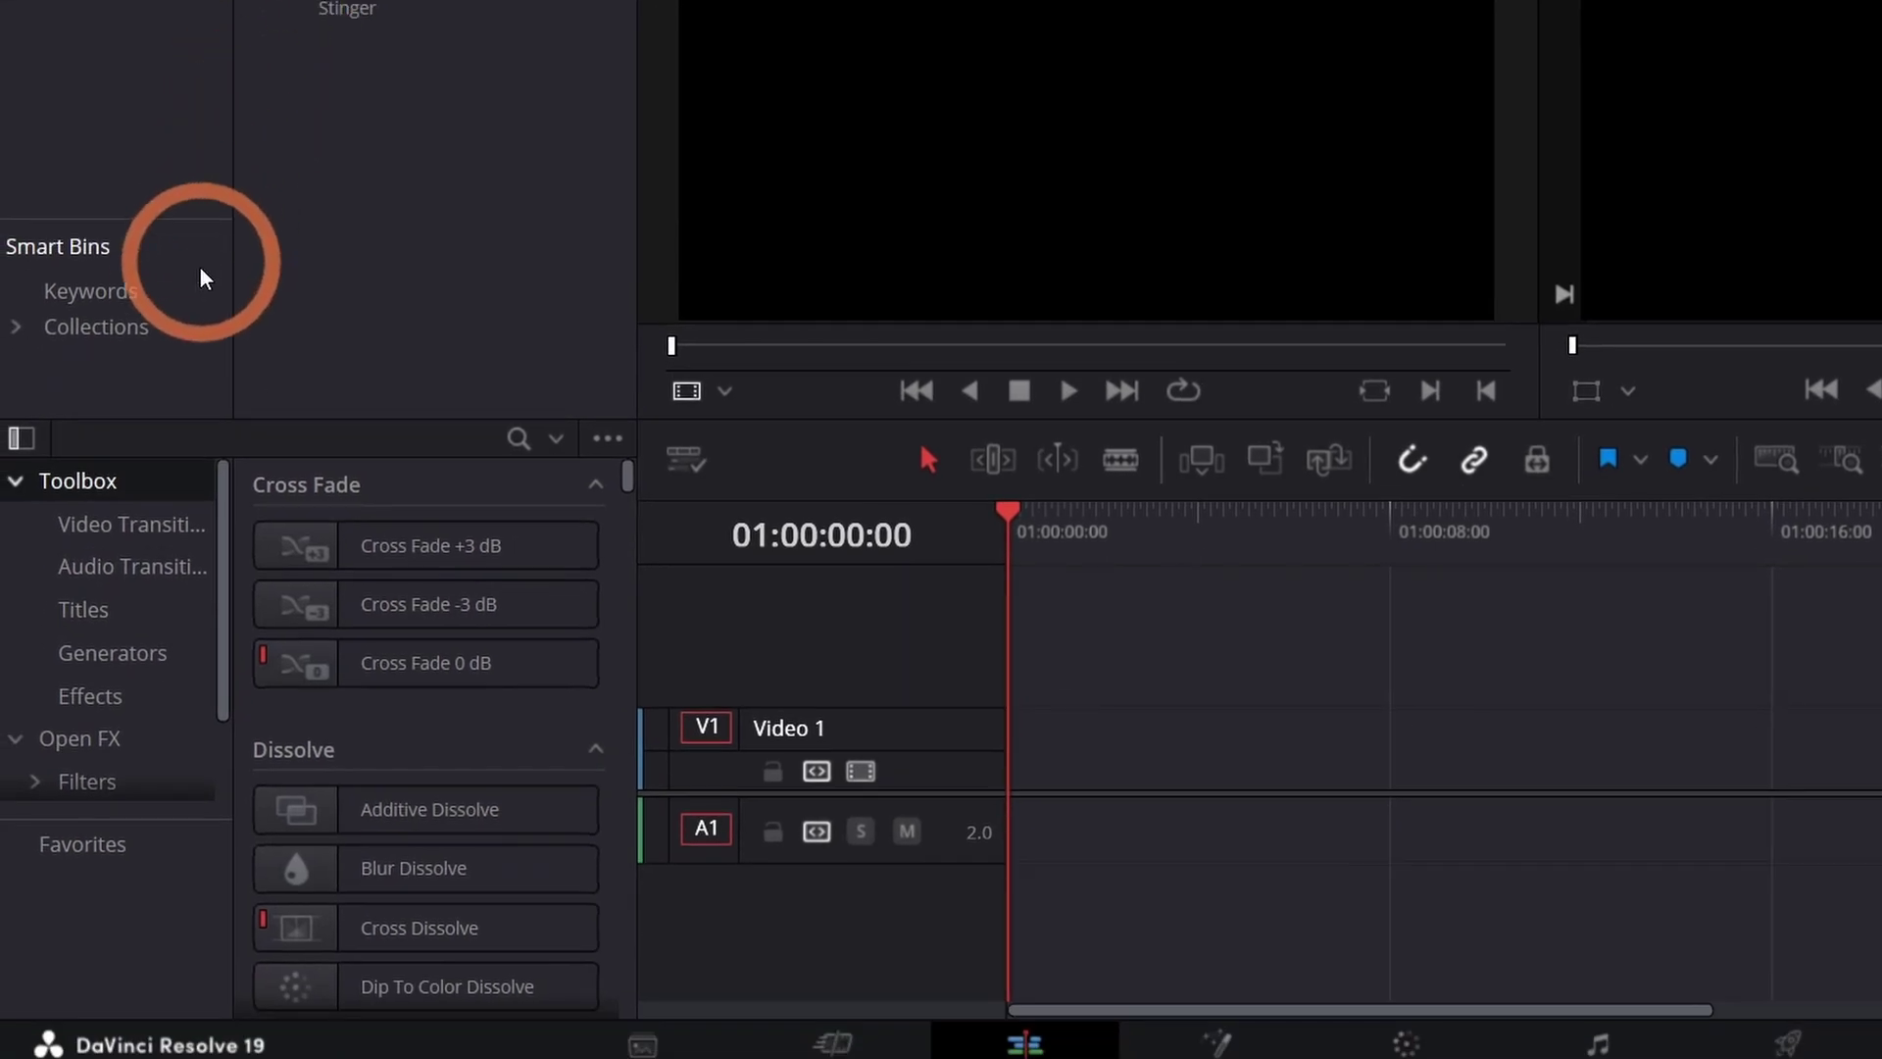
pyautogui.click(106, 655)
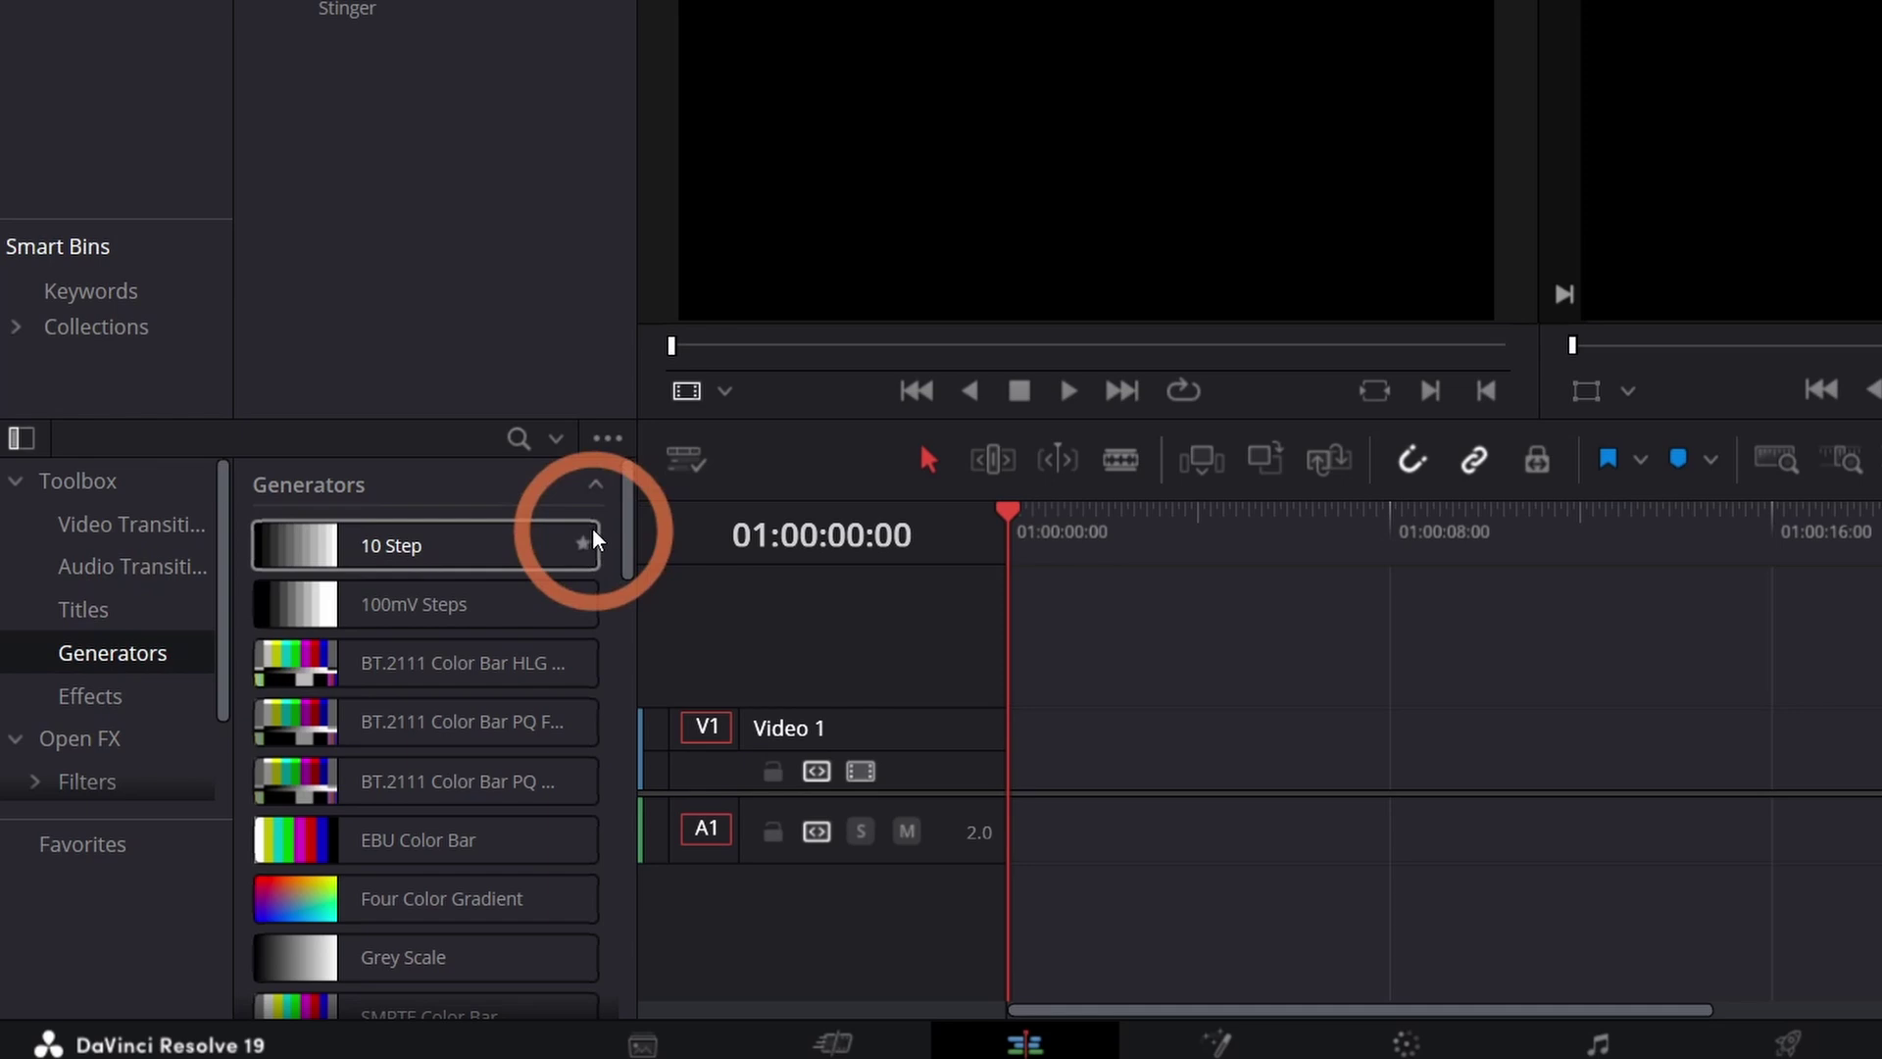
pyautogui.moveTo(627, 534); pyautogui.dragTo(630, 794)
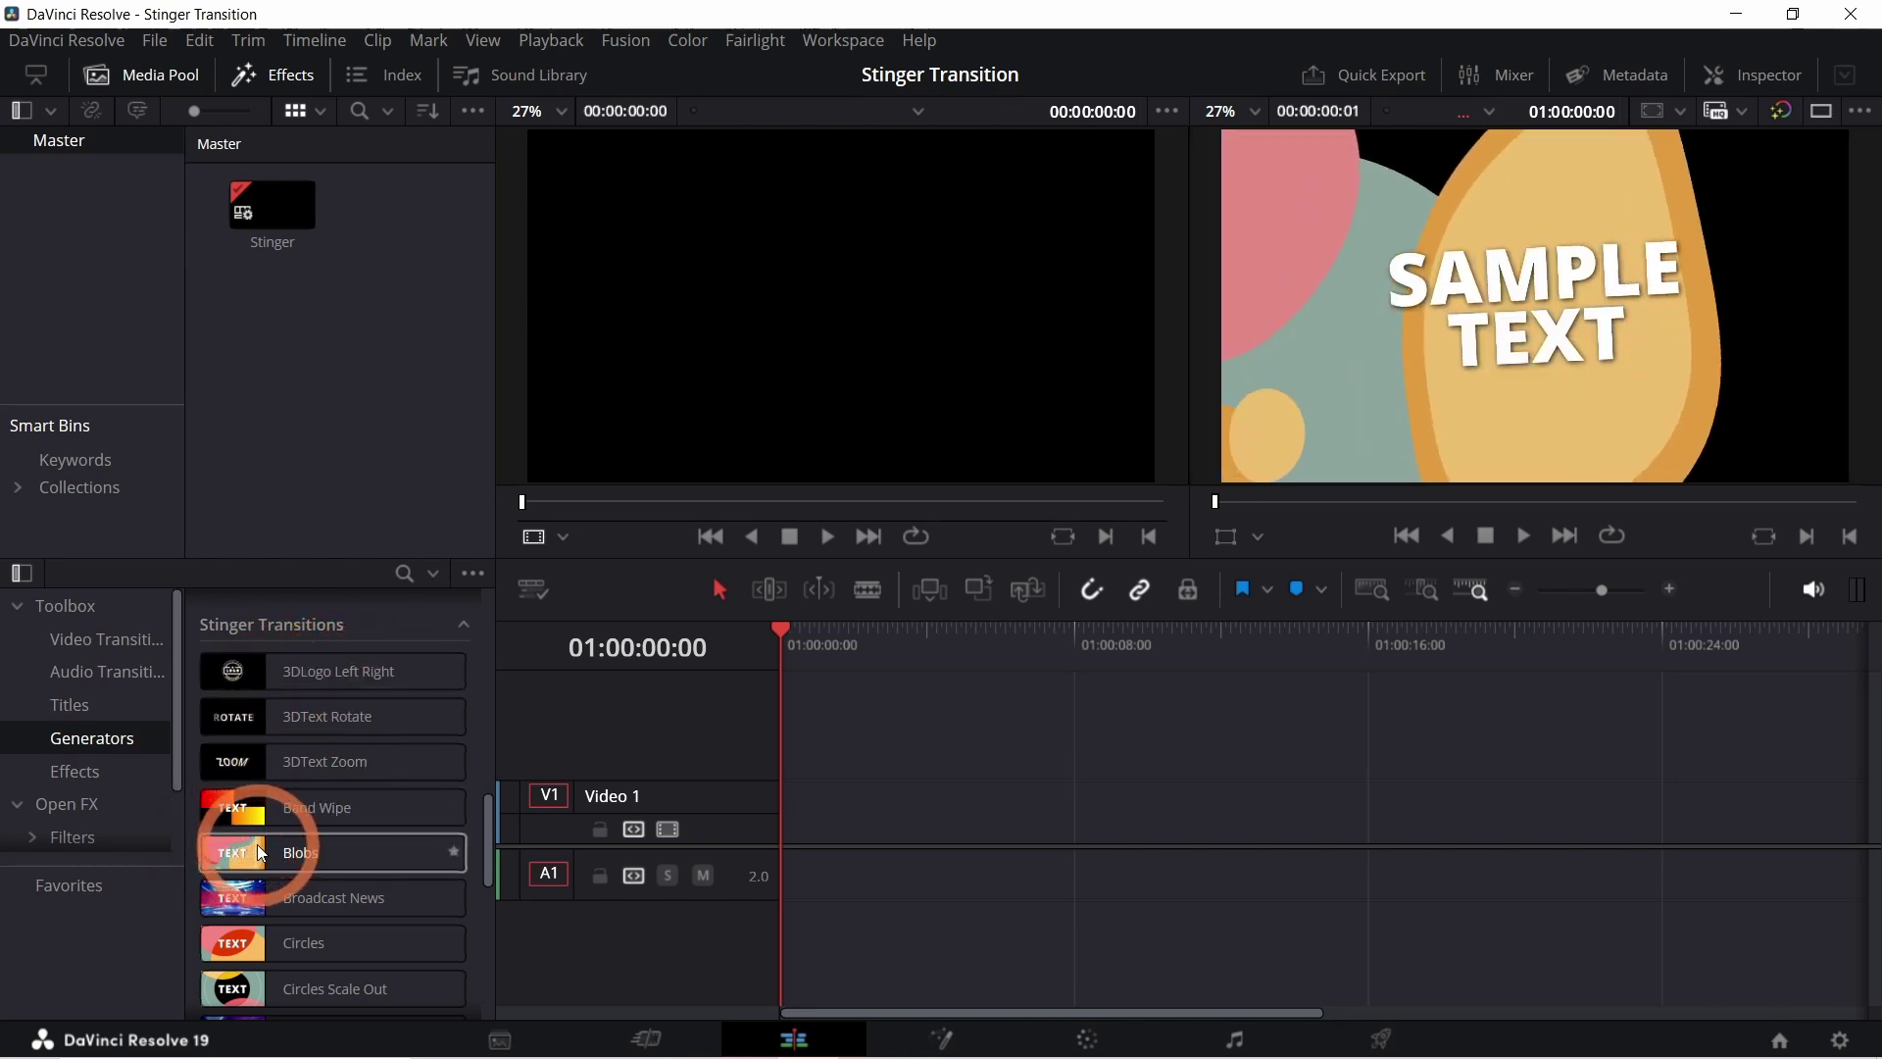
pyautogui.moveTo(486, 831); pyautogui.dragTo(469, 931)
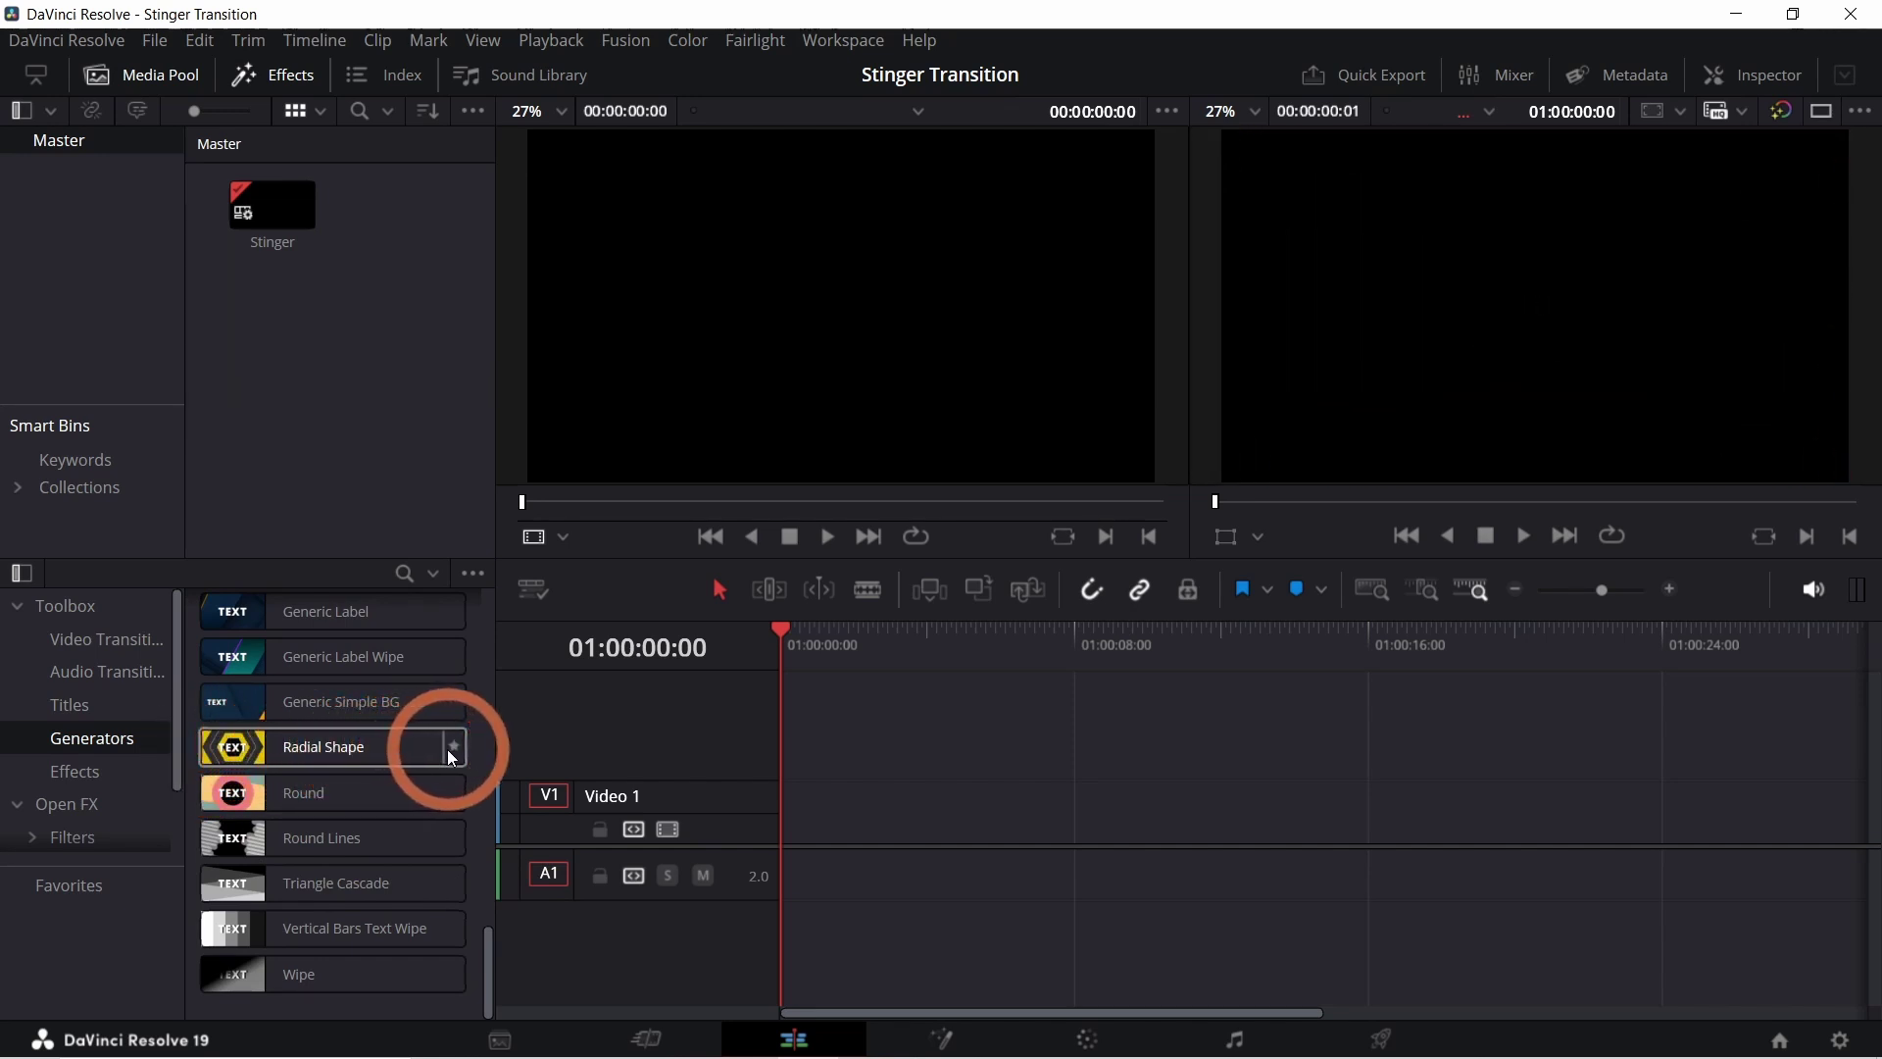
pyautogui.moveTo(304, 743); pyautogui.dragTo(785, 819)
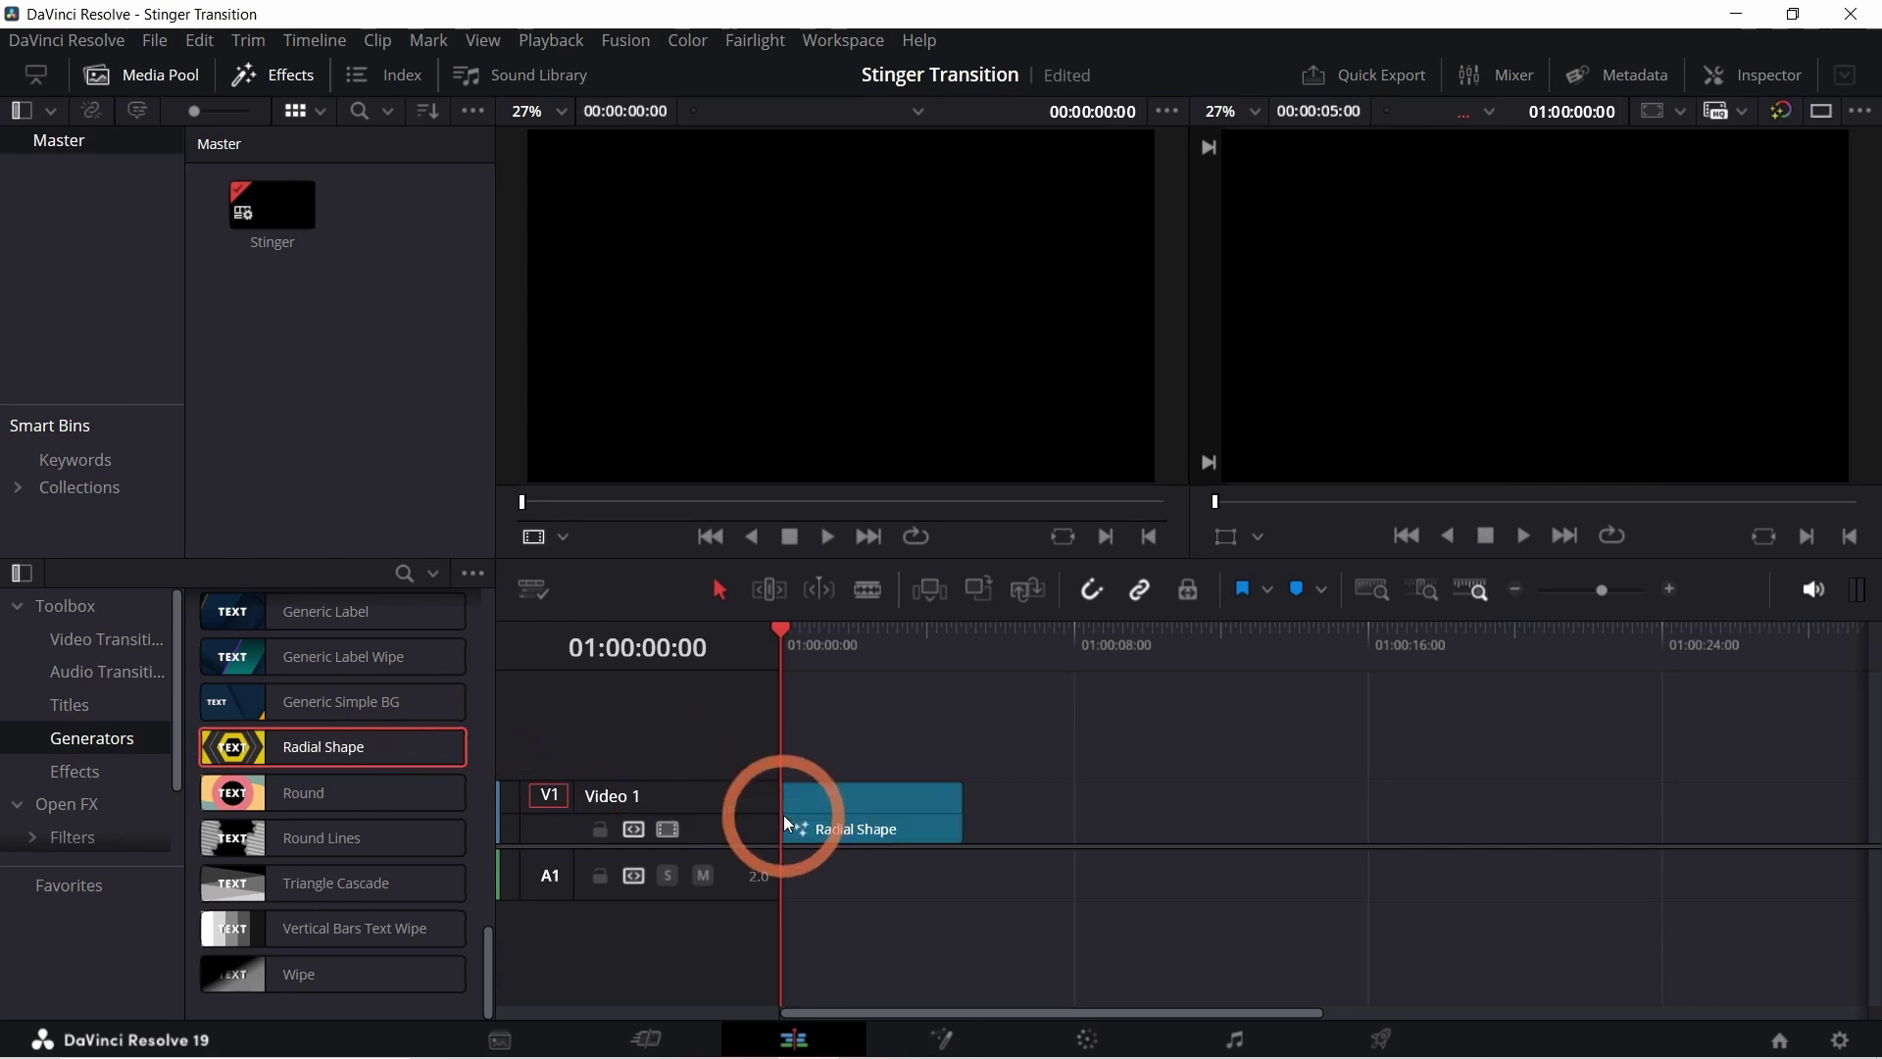
# Play the timeline, then set Playback > Render Cache to Smart.
pyautogui.press('space')
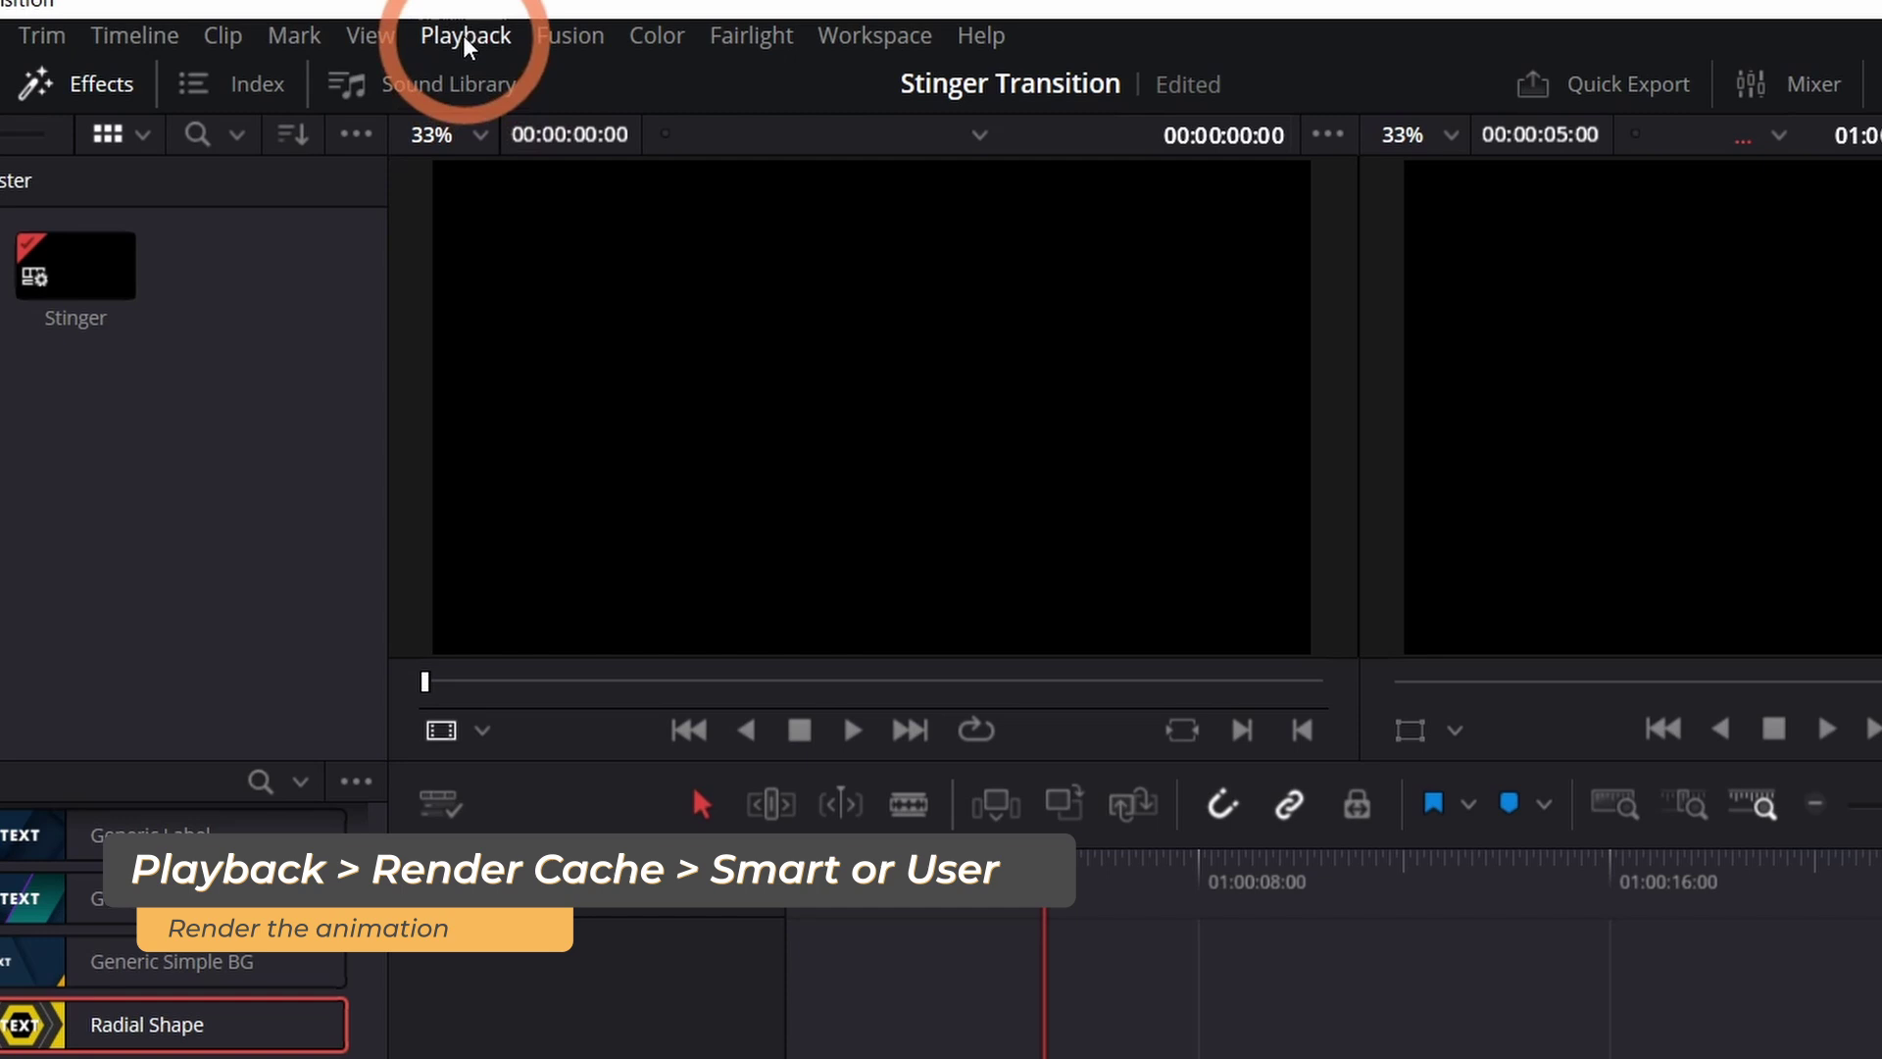
pyautogui.click(462, 36)
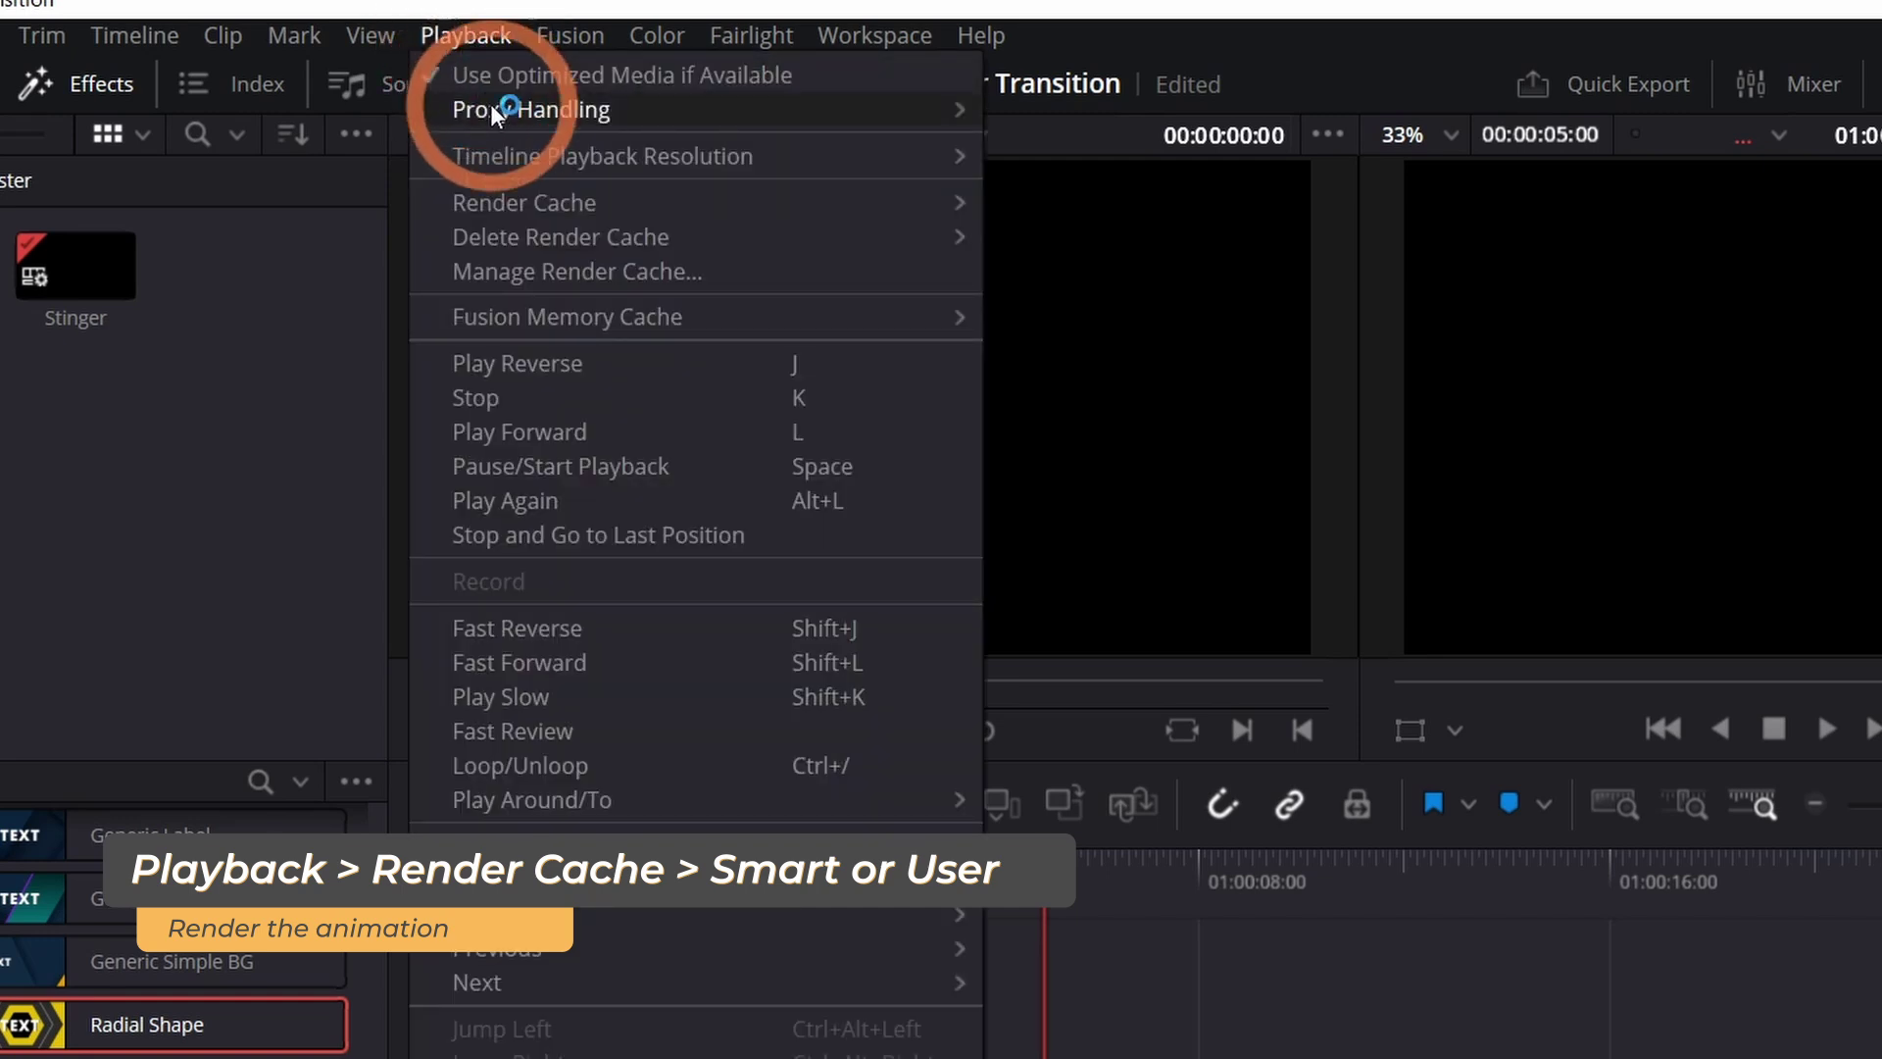
pyautogui.moveTo(469, 206)
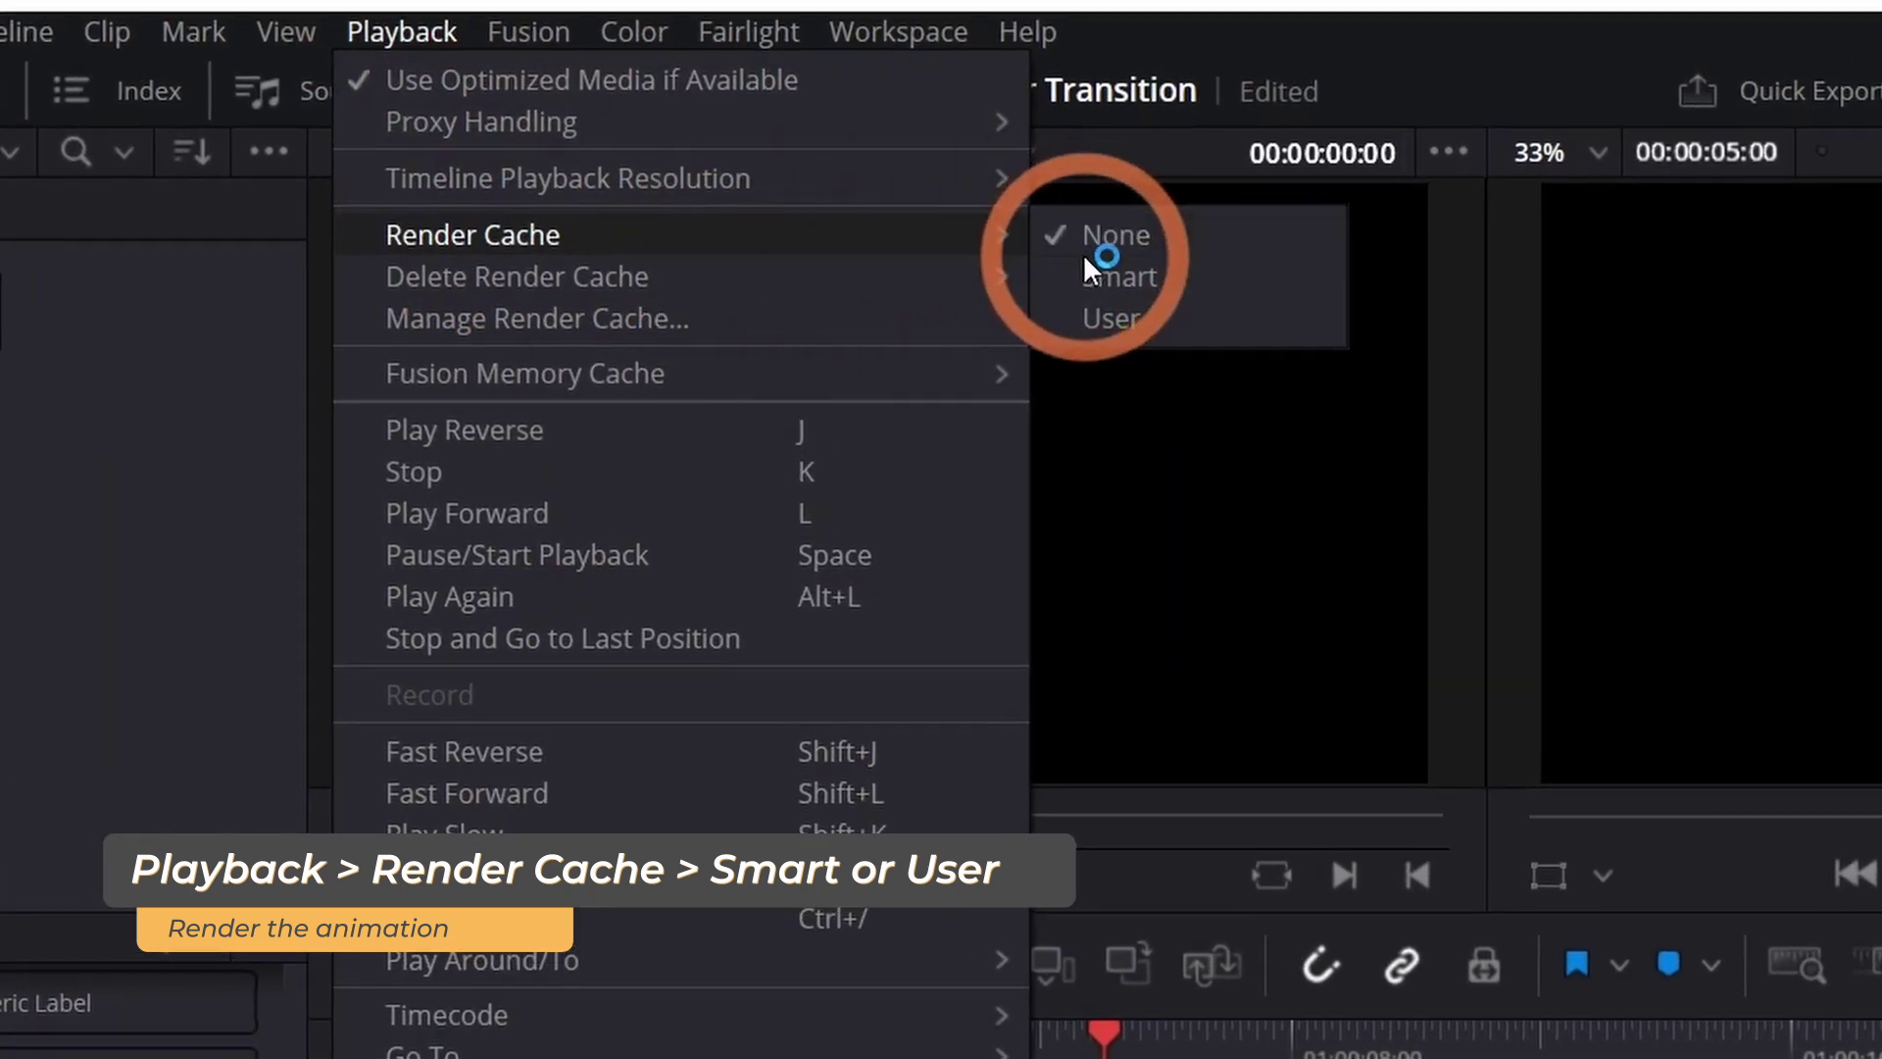
pyautogui.click(1122, 285)
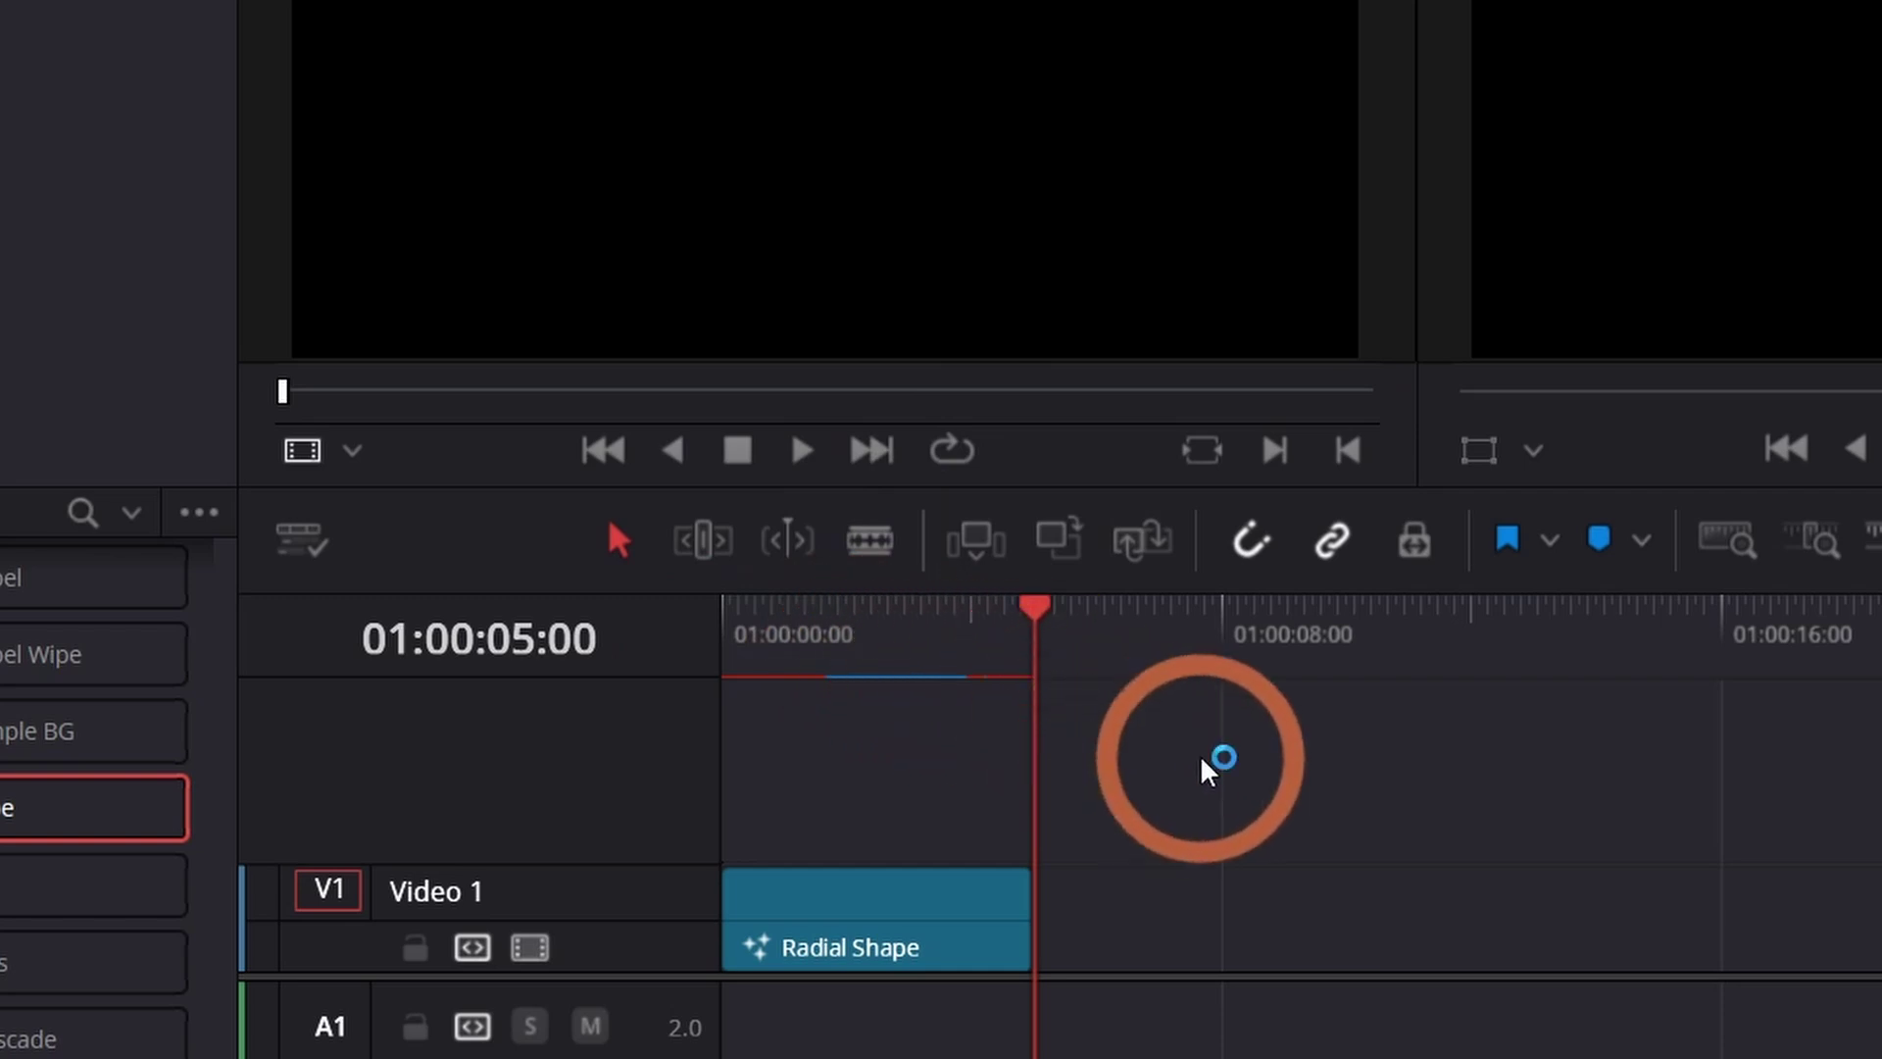
# Replay the Radial Shape animation from the start, scrub to the SAMPLE TEXT, and select the clip.
pyautogui.press('Home')
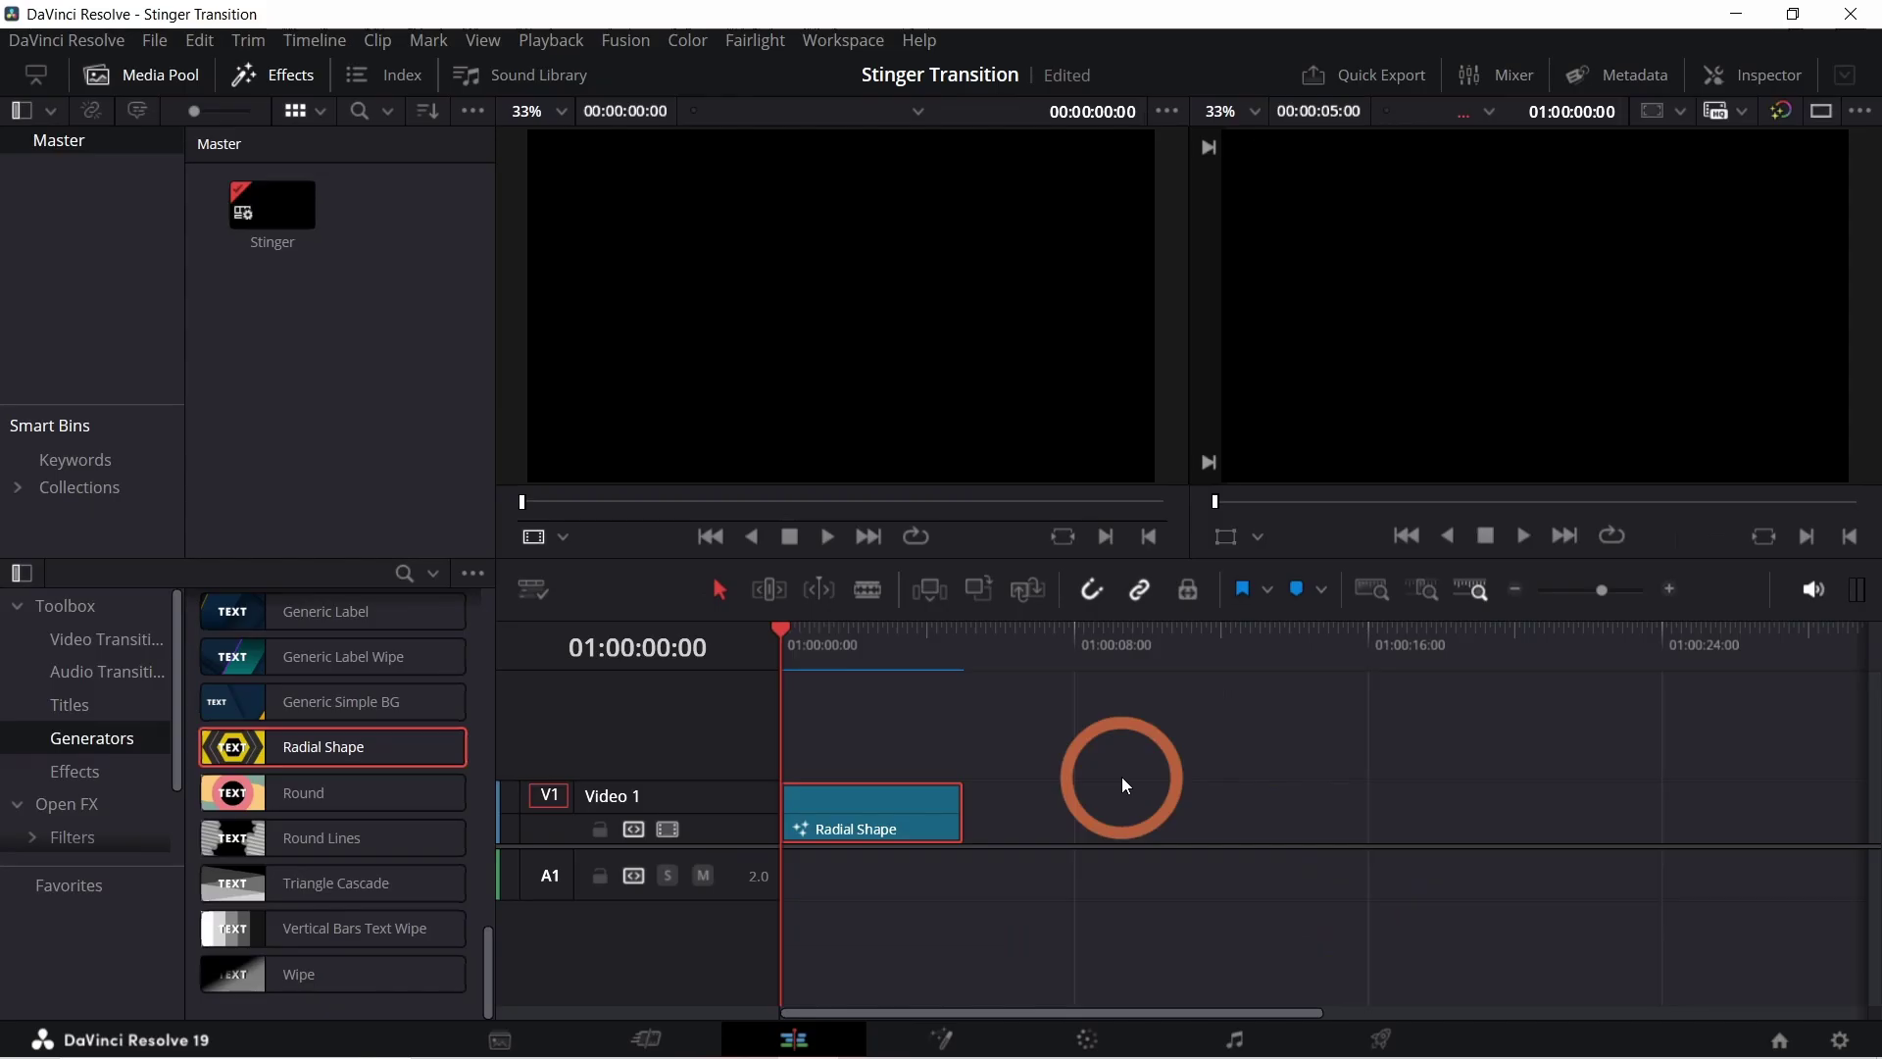
pyautogui.press('space')
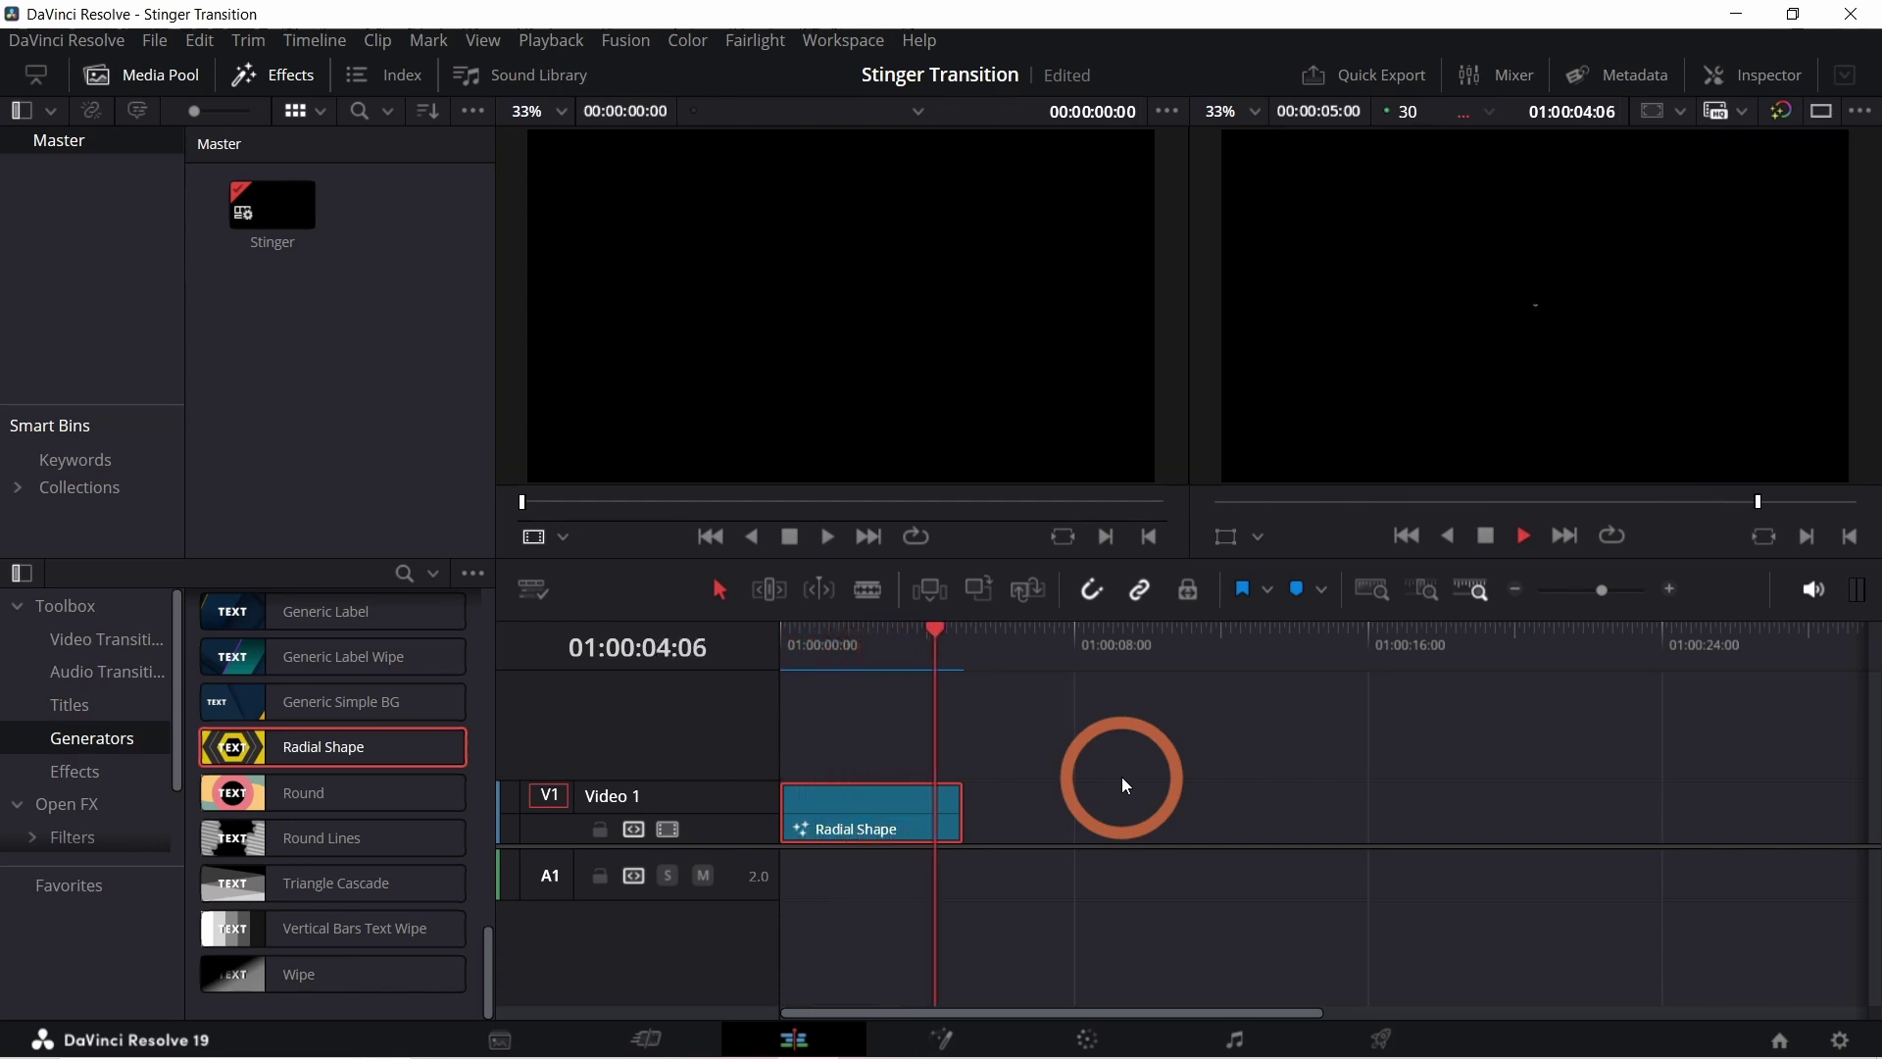
pyautogui.moveTo(884, 651); pyautogui.dragTo(856, 655)
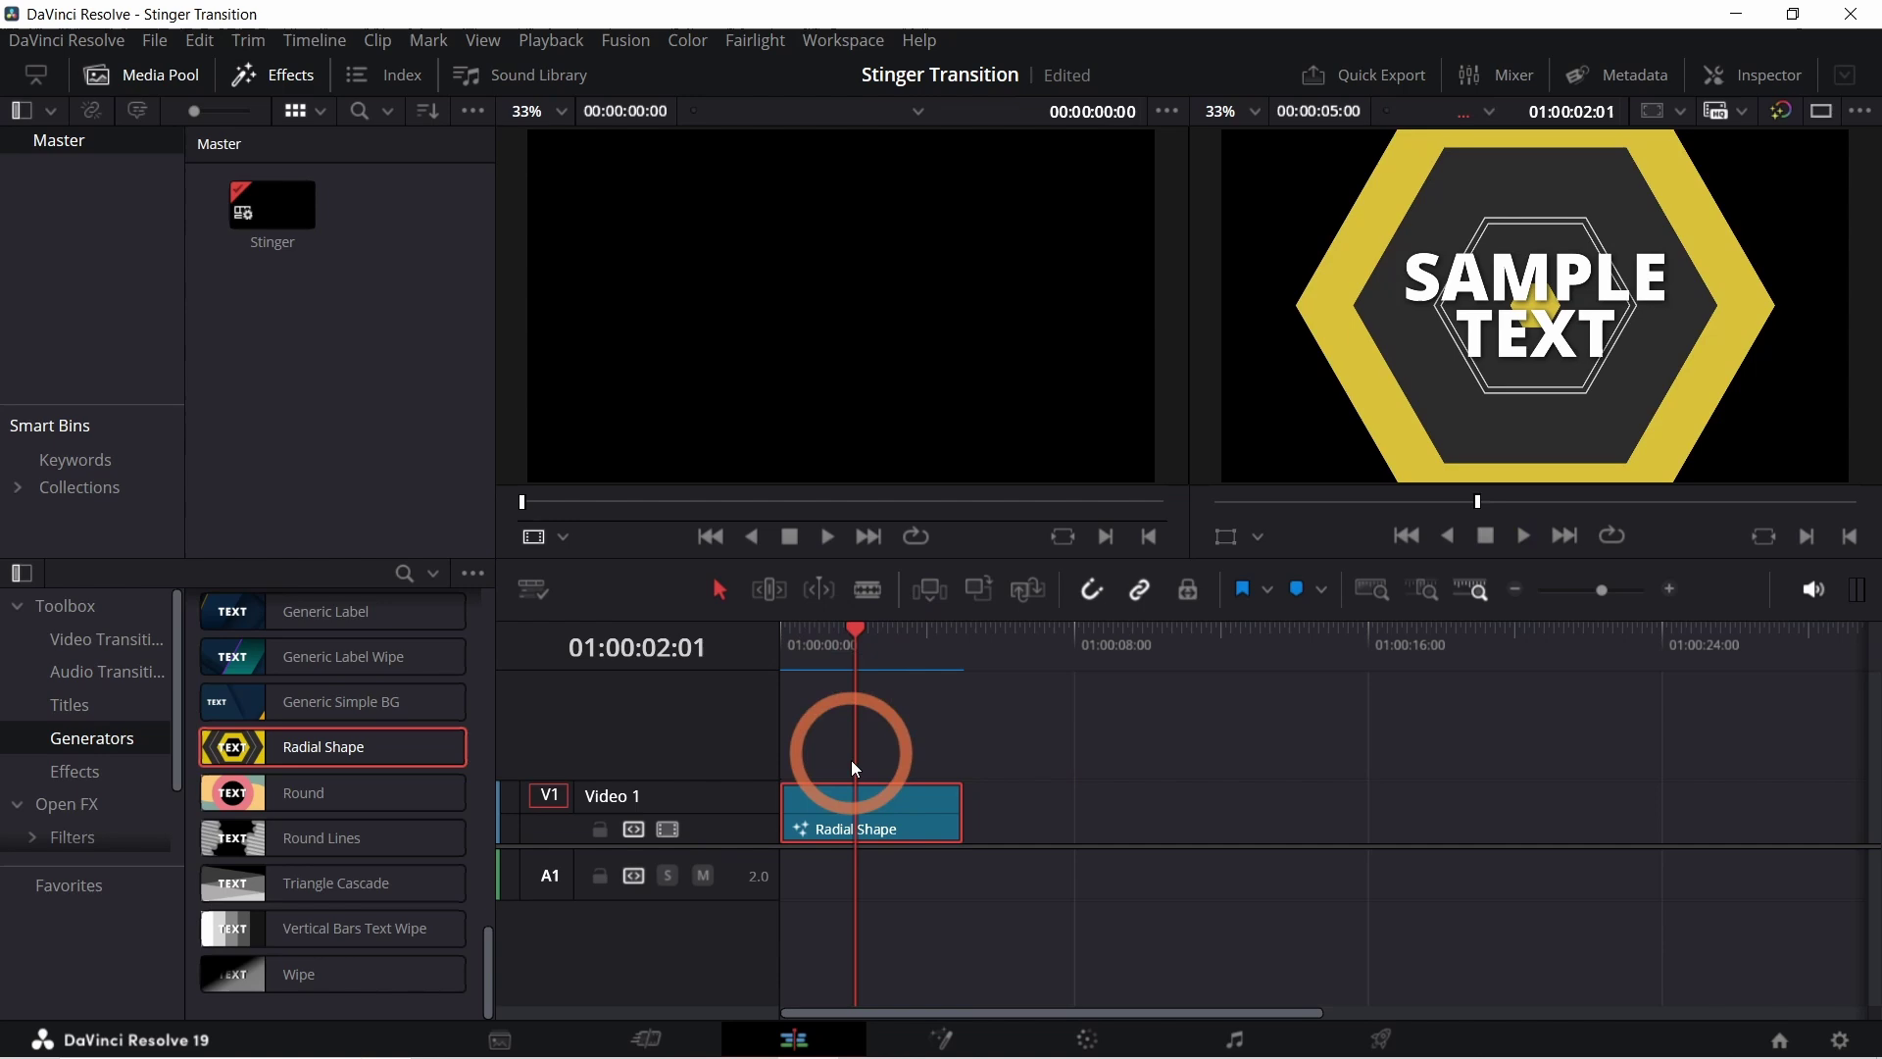
pyautogui.click(865, 807)
# In the Inspector, try the custom logo placeholder, resize it, then turn it back off.
pyautogui.click(1714, 76)
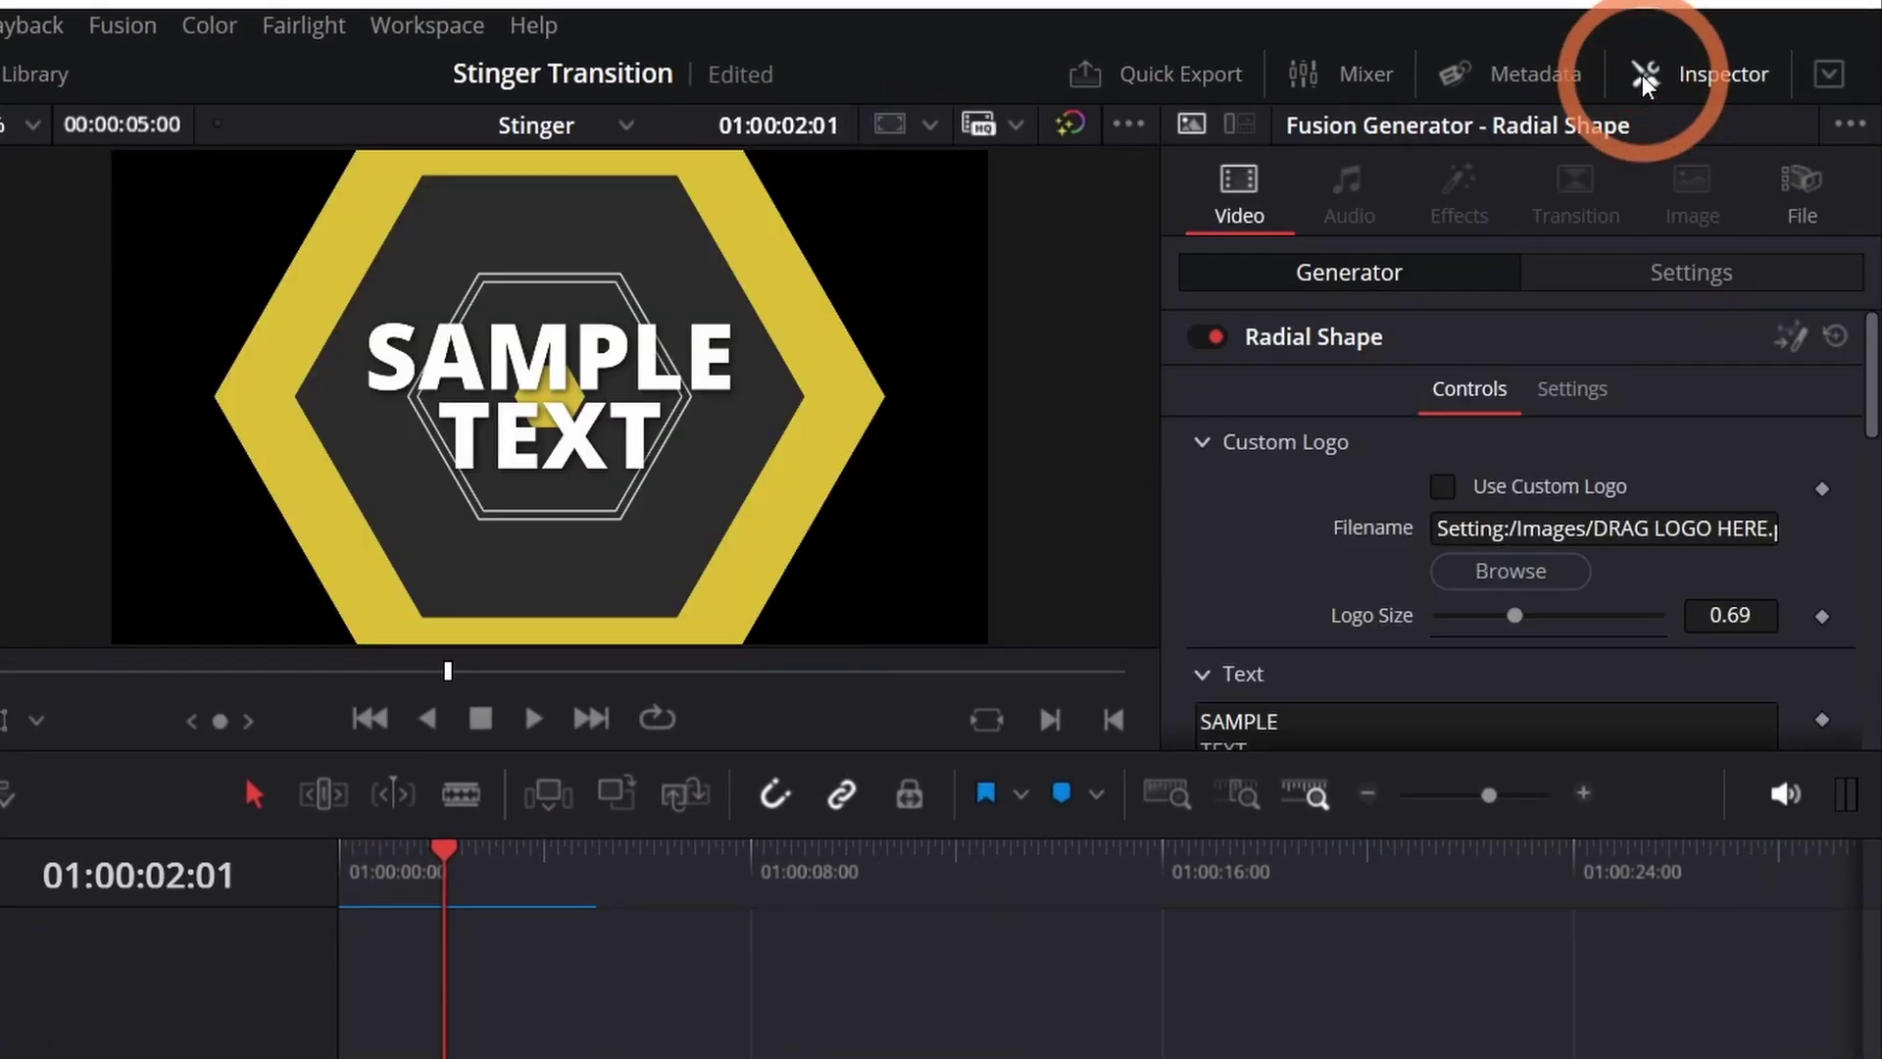
pyautogui.click(1443, 488)
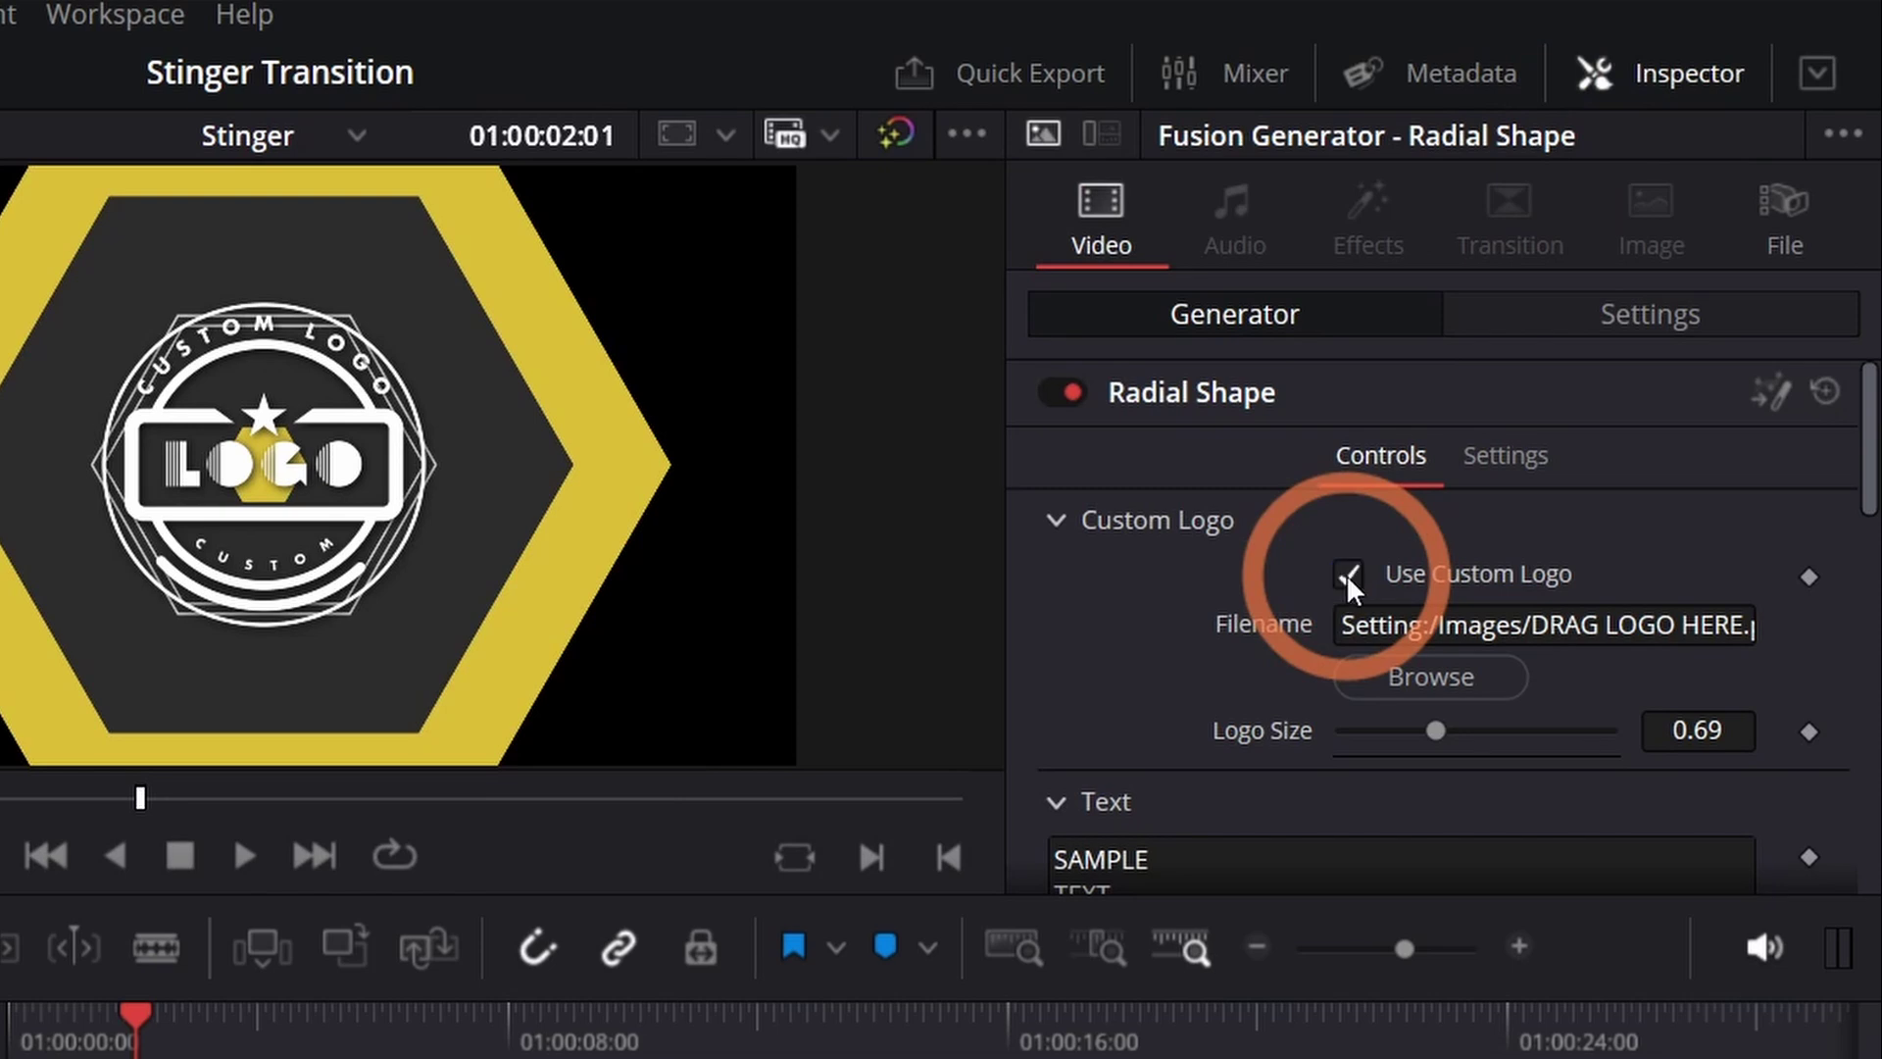
pyautogui.moveTo(1436, 730)
pyautogui.mouseDown()
pyautogui.moveTo(1451, 732)
pyautogui.moveTo(1410, 740)
pyautogui.moveTo(1434, 733)
pyautogui.mouseUp()
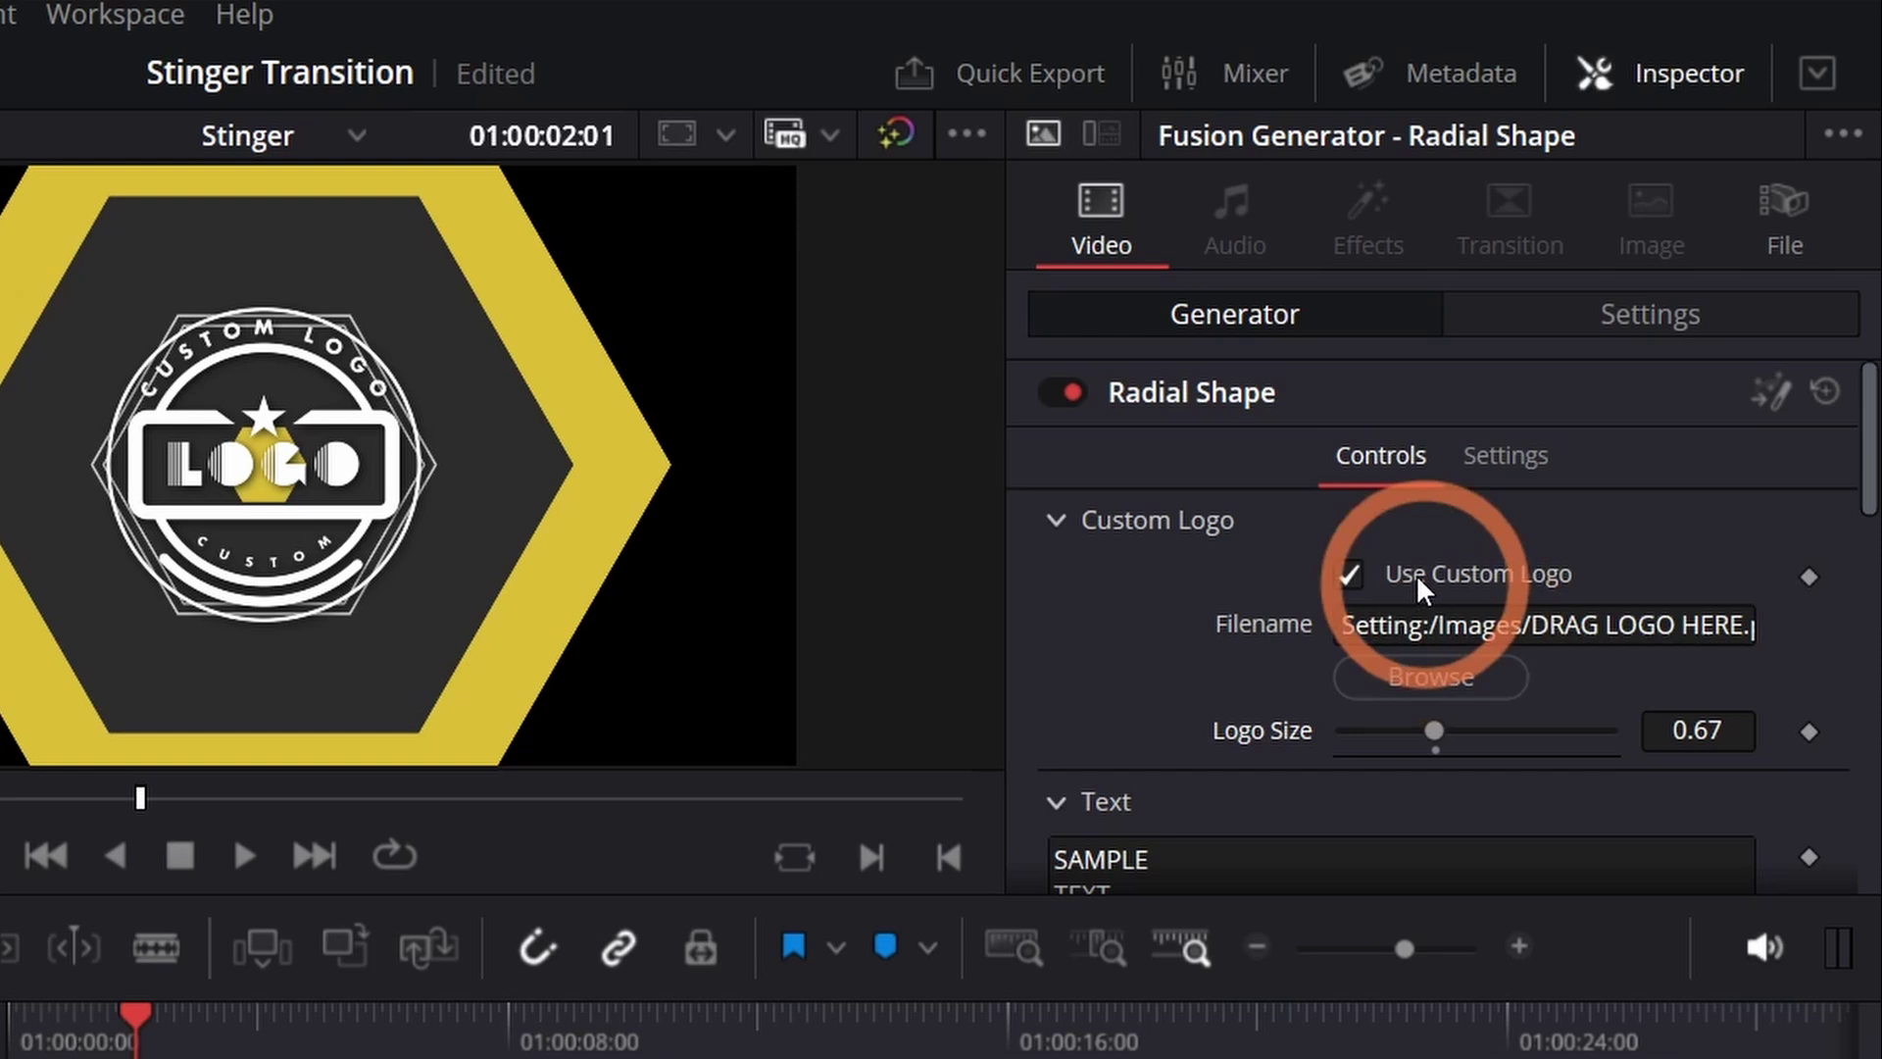
pyautogui.click(1370, 587)
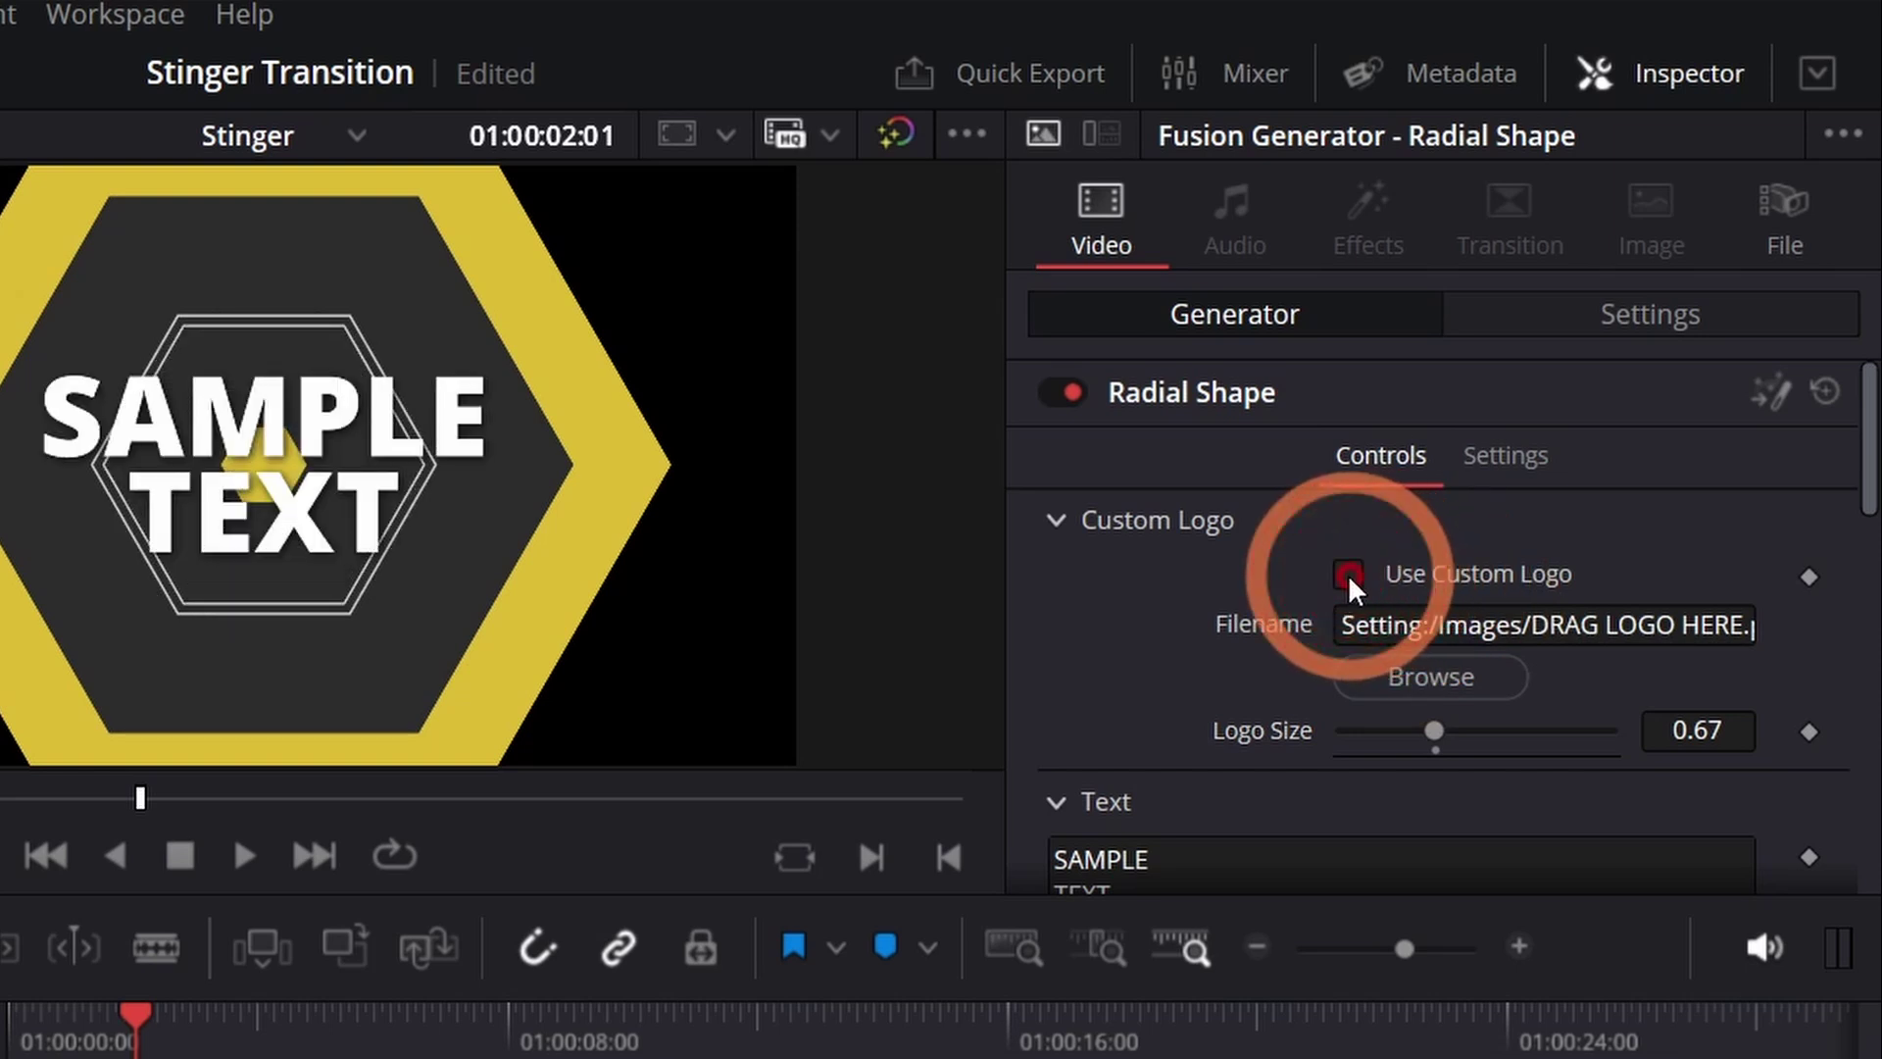
# Keep Open Sans as the SAMPLE TEXT font.
pyautogui.moveTo(1872, 446); pyautogui.dragTo(1862, 579)
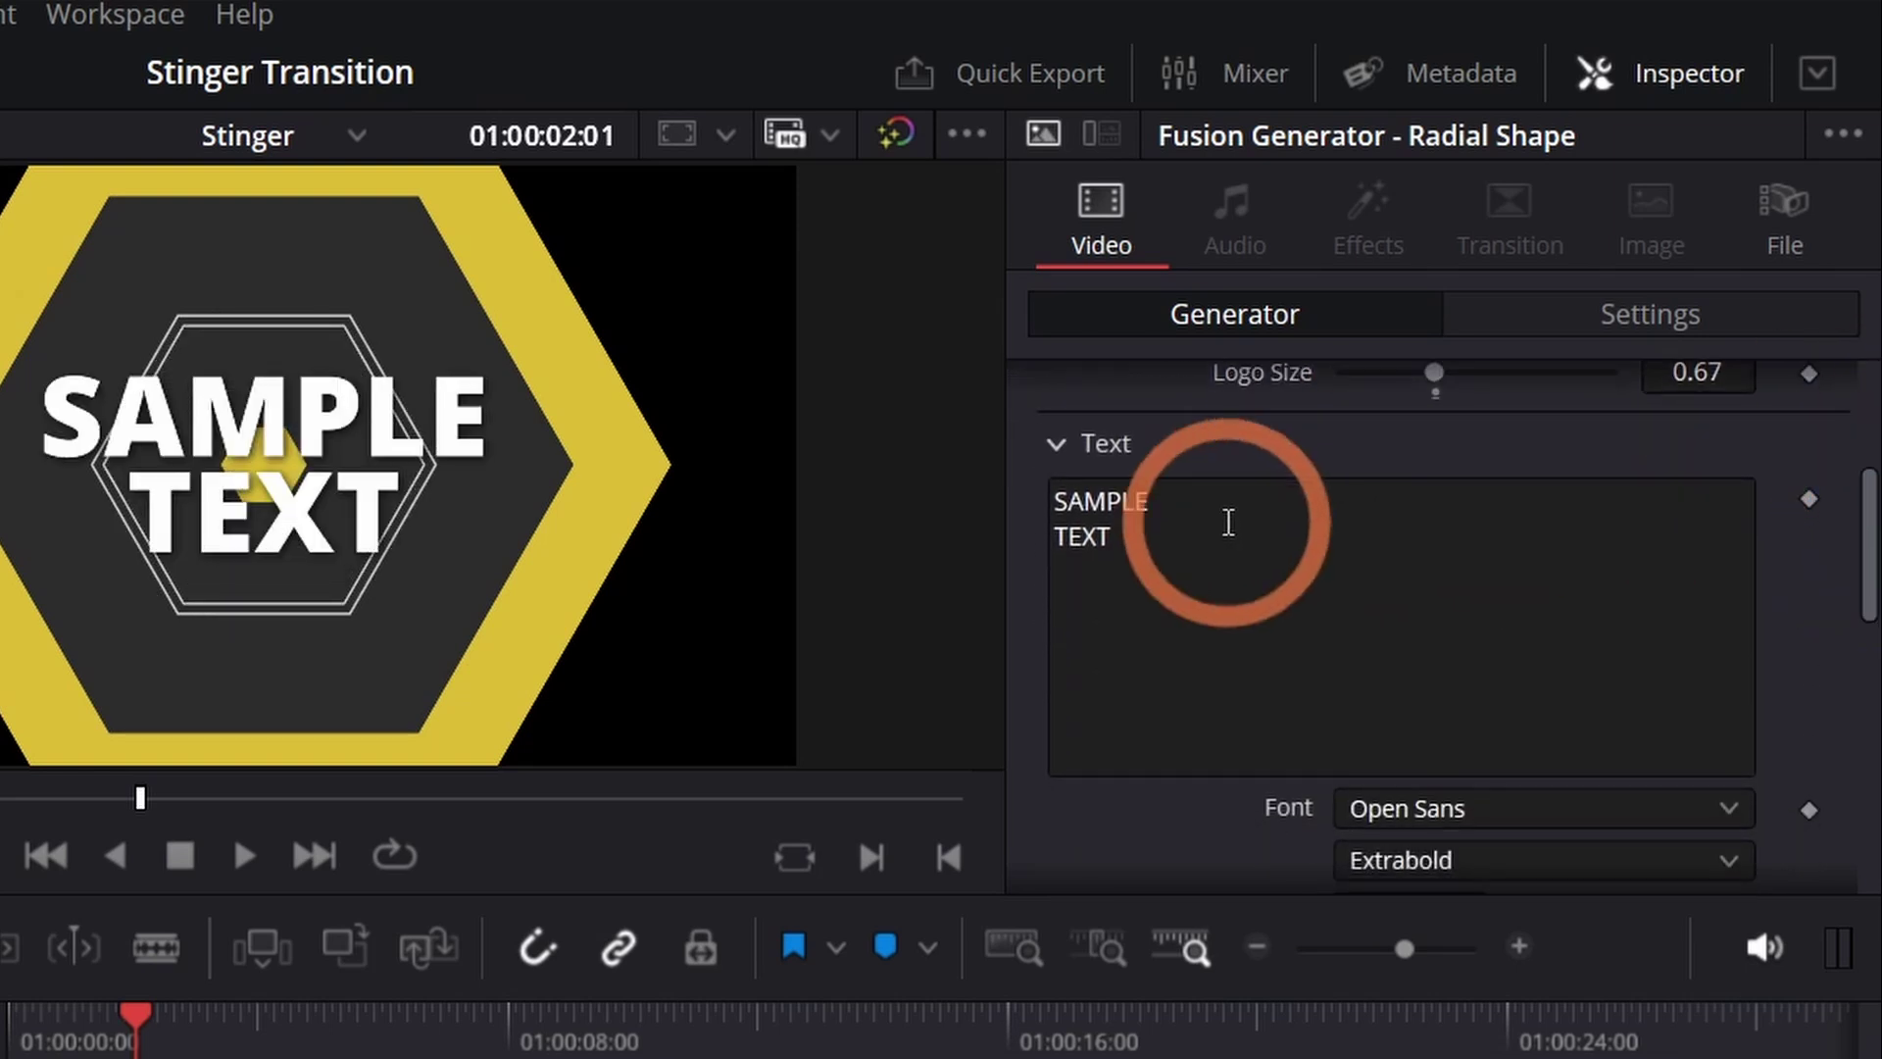
pyautogui.moveTo(1226, 524); pyautogui.dragTo(1831, 579)
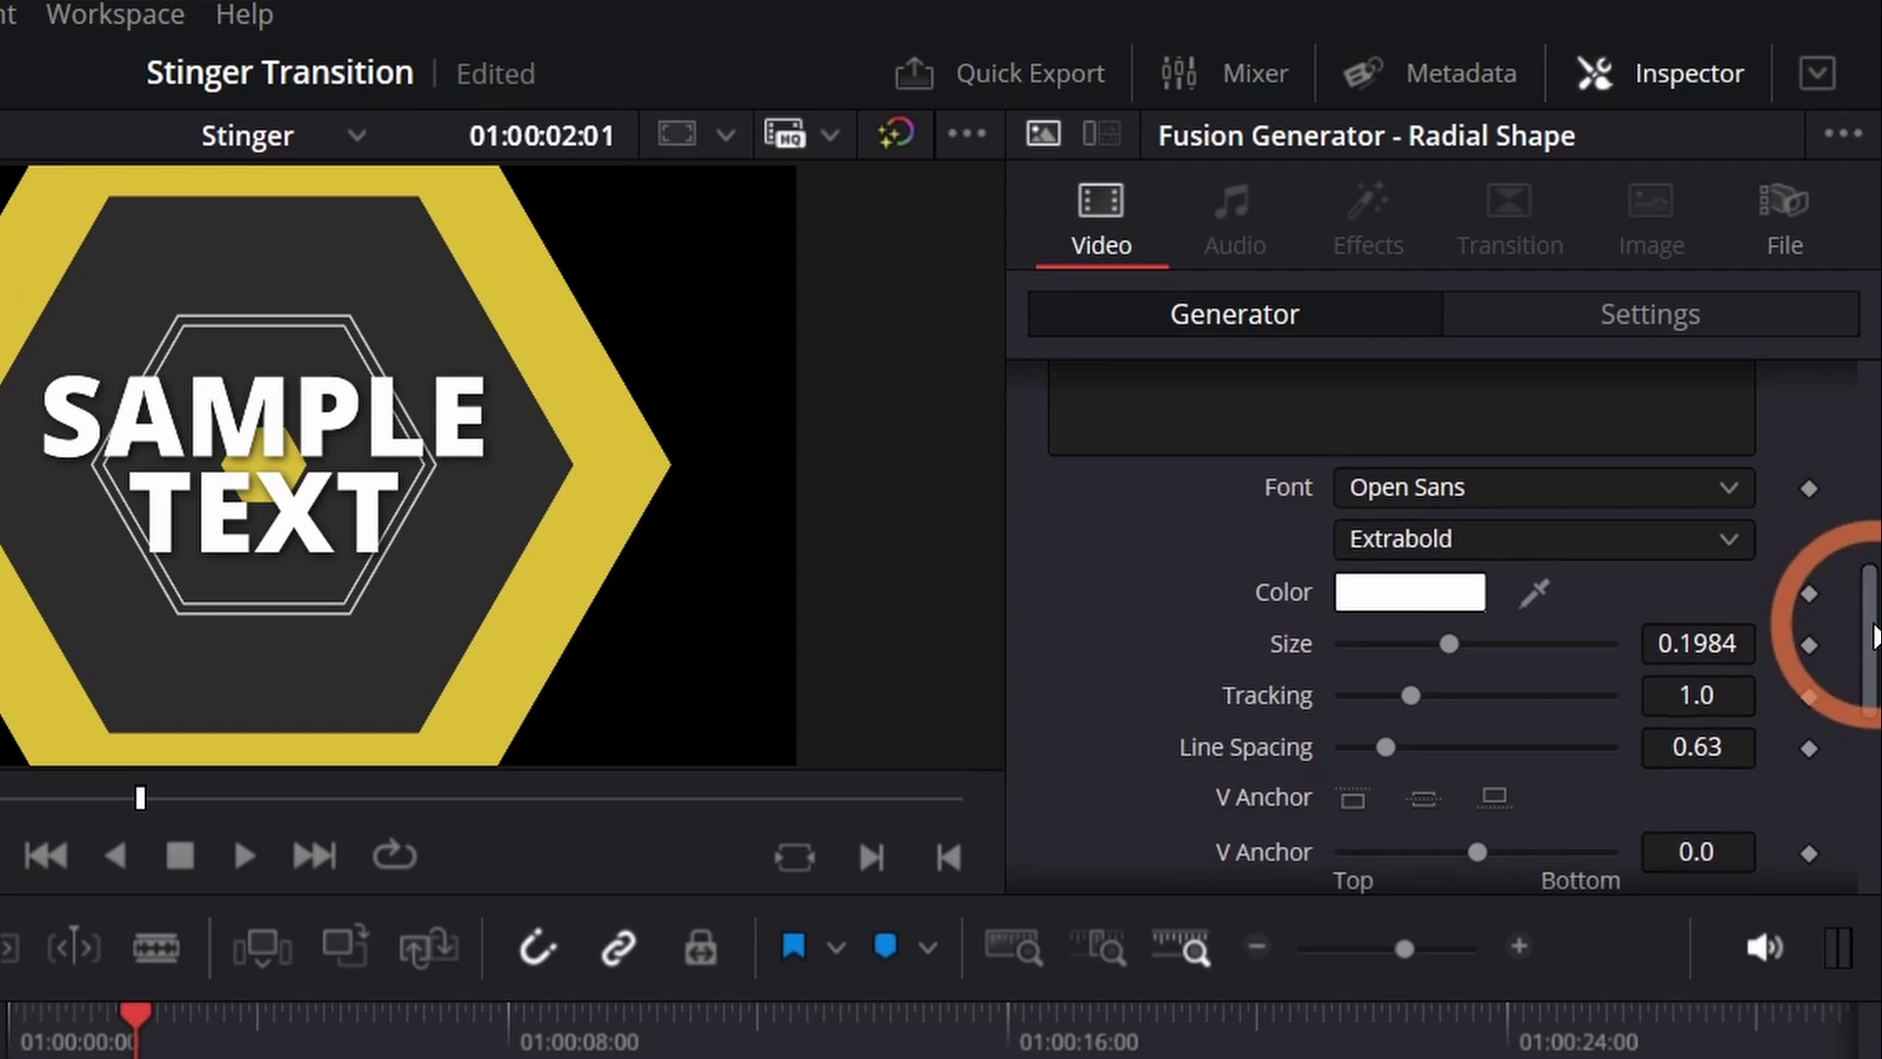
pyautogui.click(1715, 436)
pyautogui.scroll(3, 1382, 544)
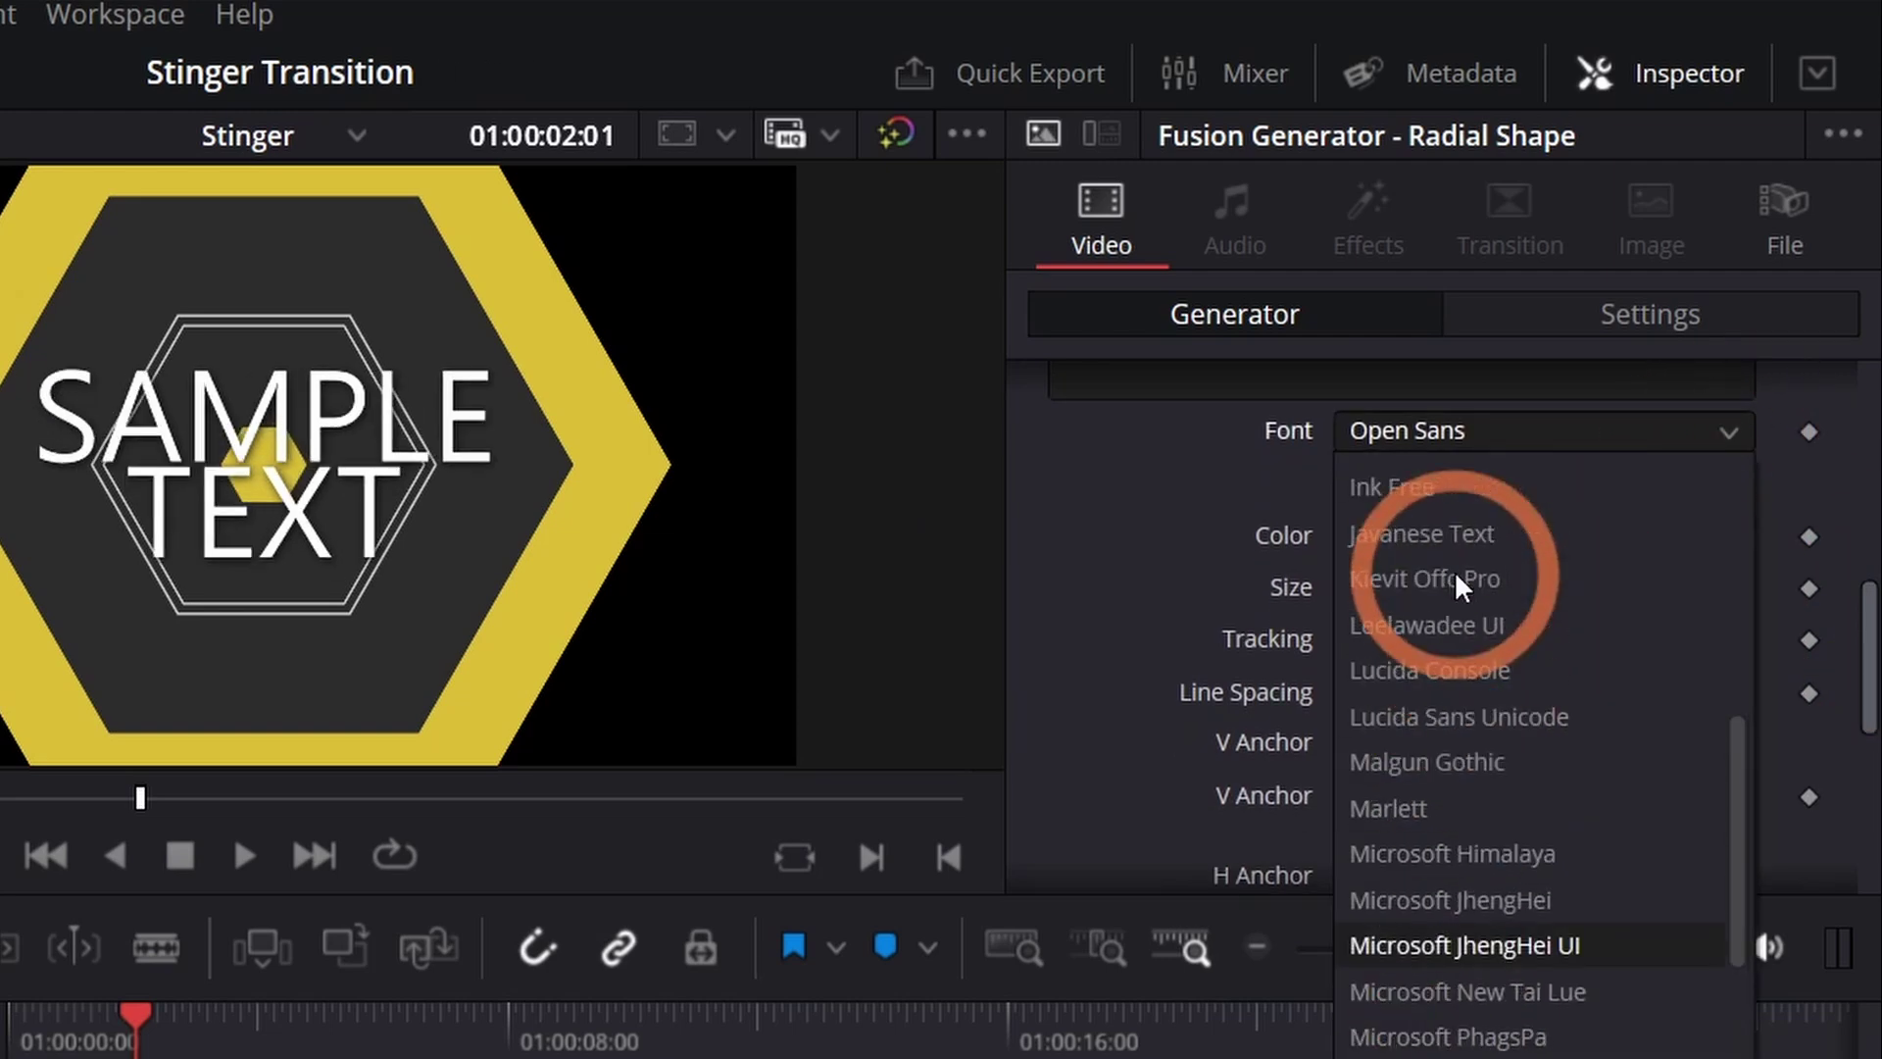
pyautogui.click(1608, 463)
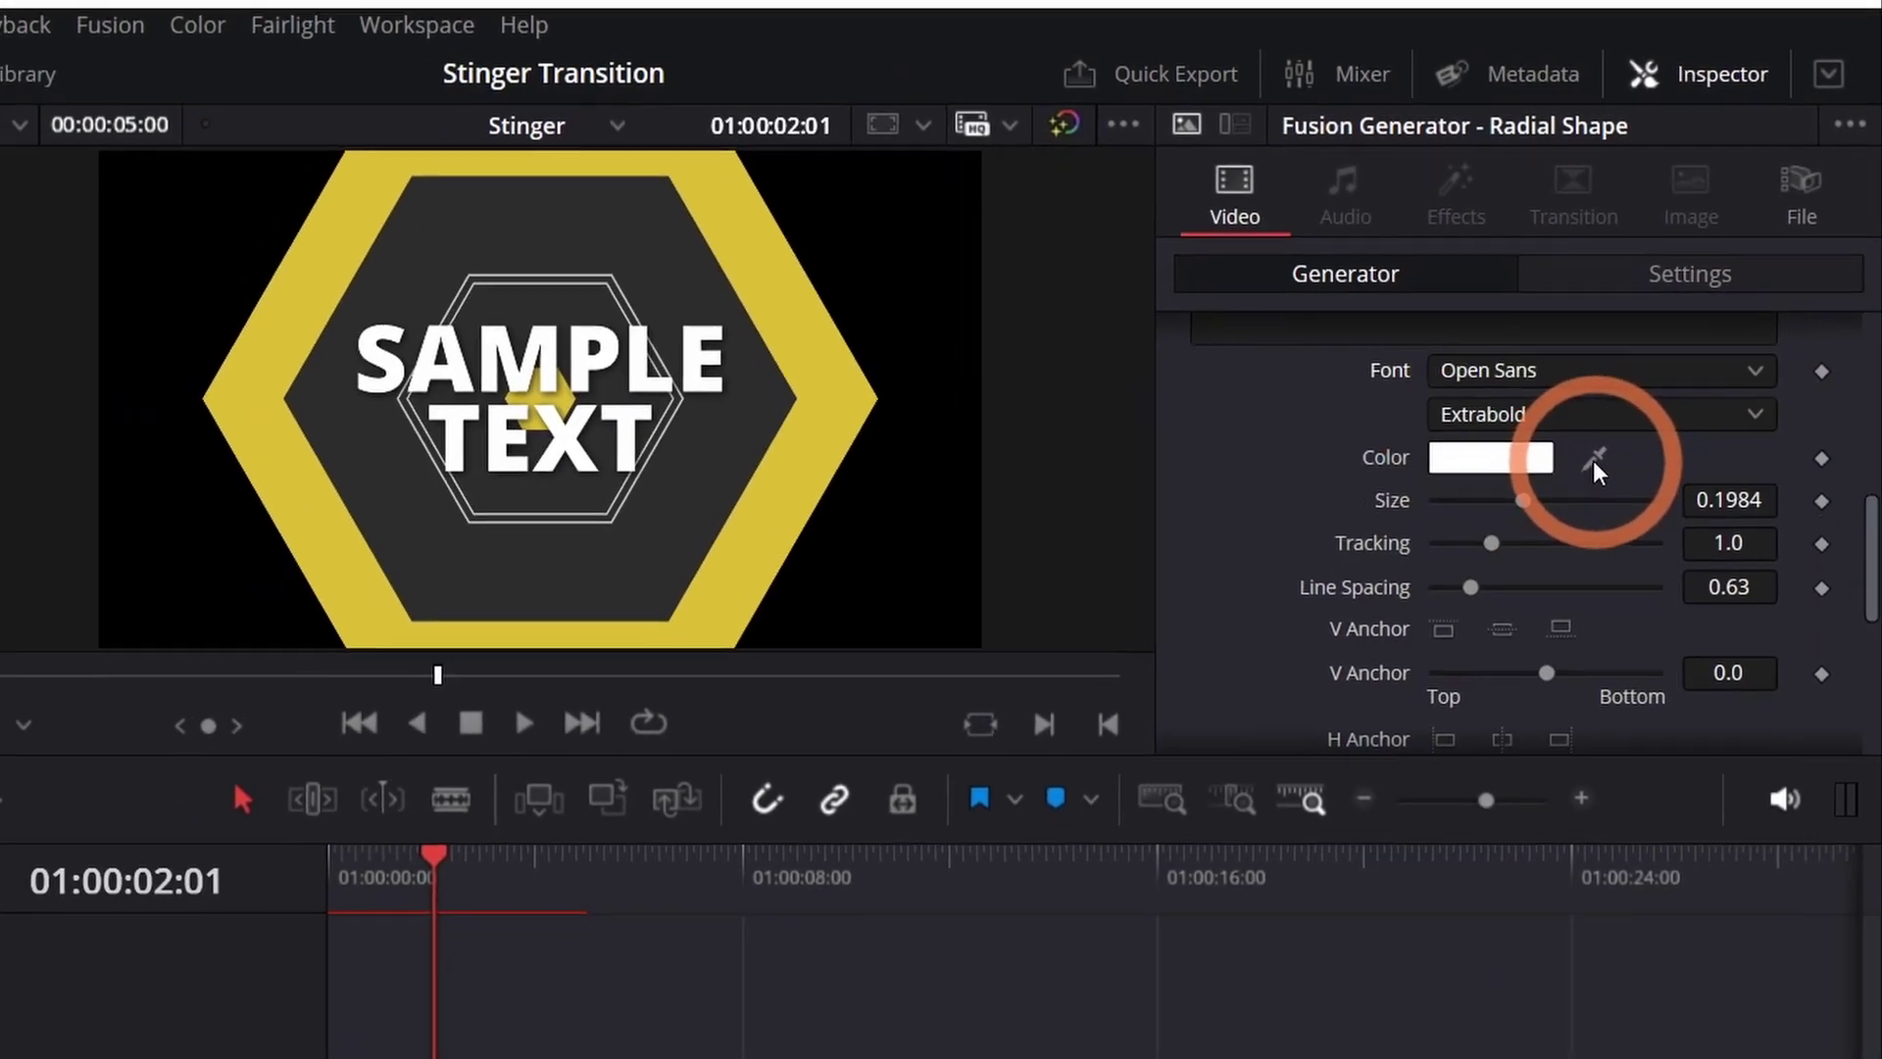
# Preview orange, green and lavender text colours, then keep the SAMPLE TEXT white.
pyautogui.click(1412, 533)
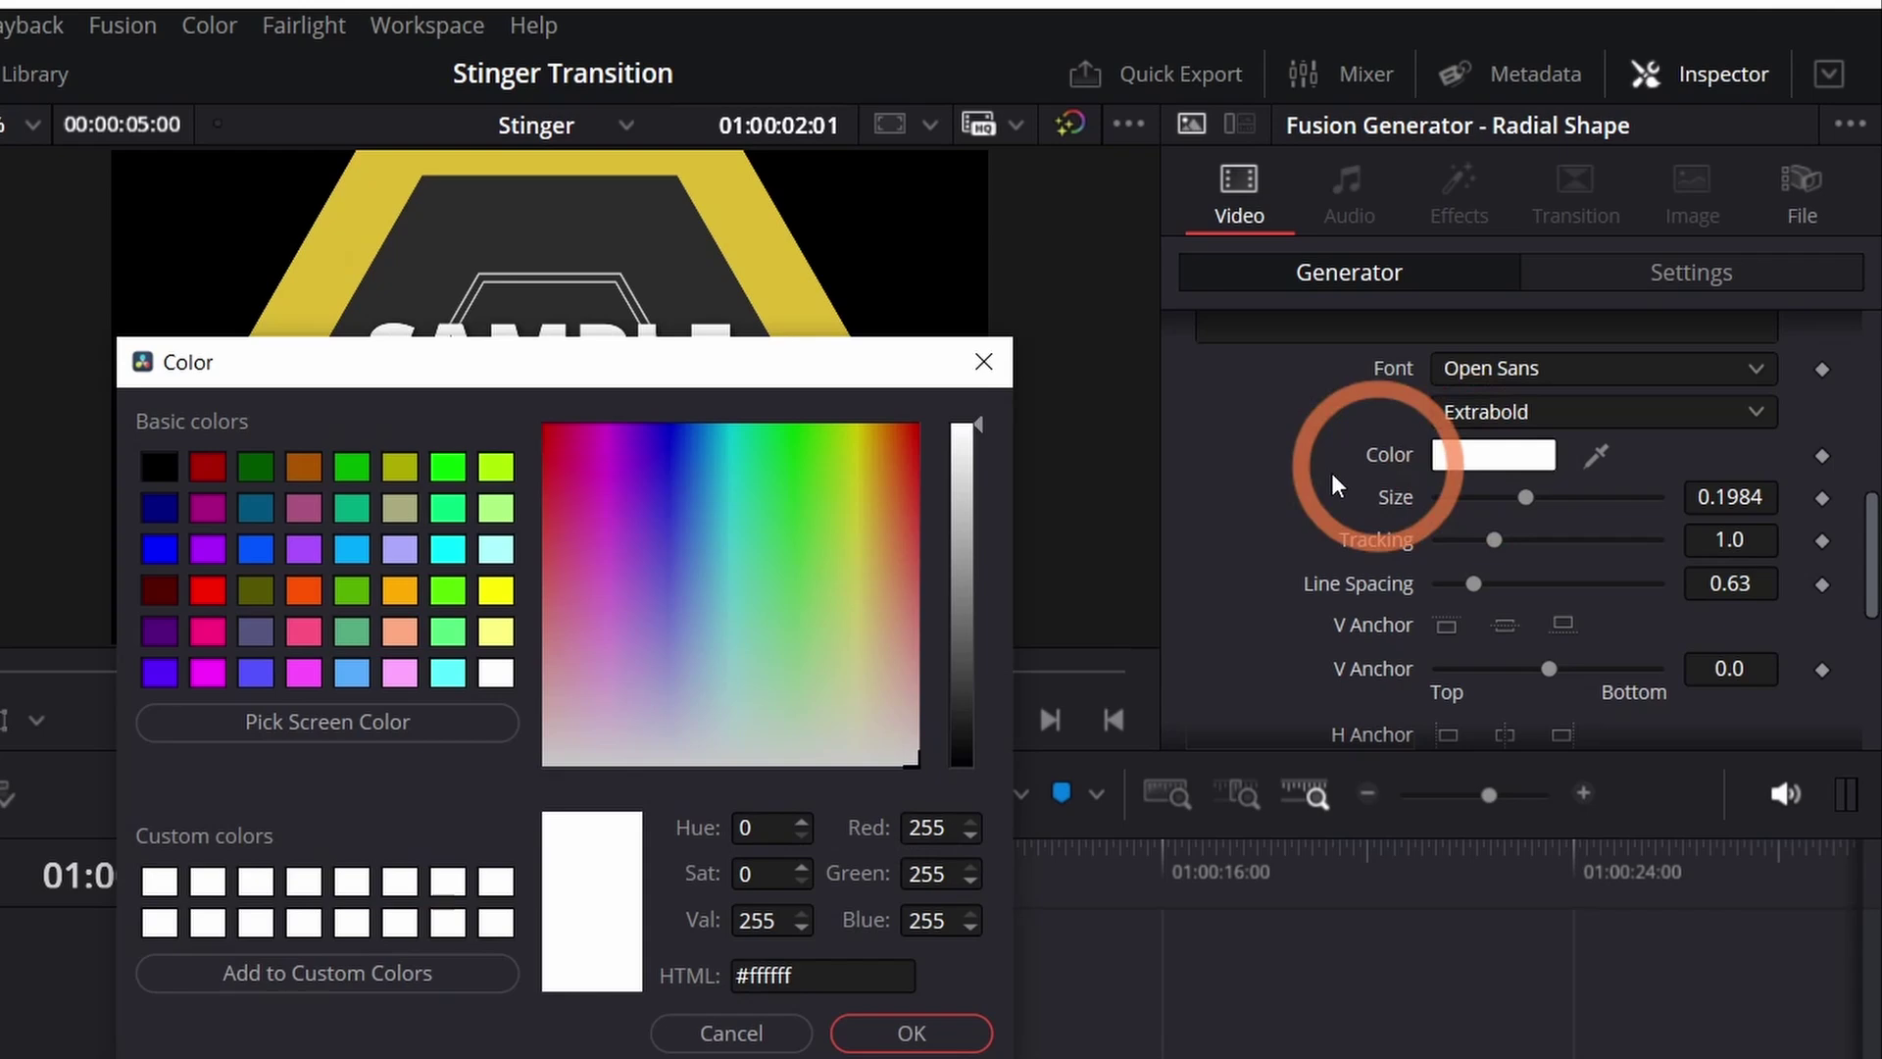
pyautogui.click(4, 548)
pyautogui.click(351, 466)
pyautogui.click(402, 549)
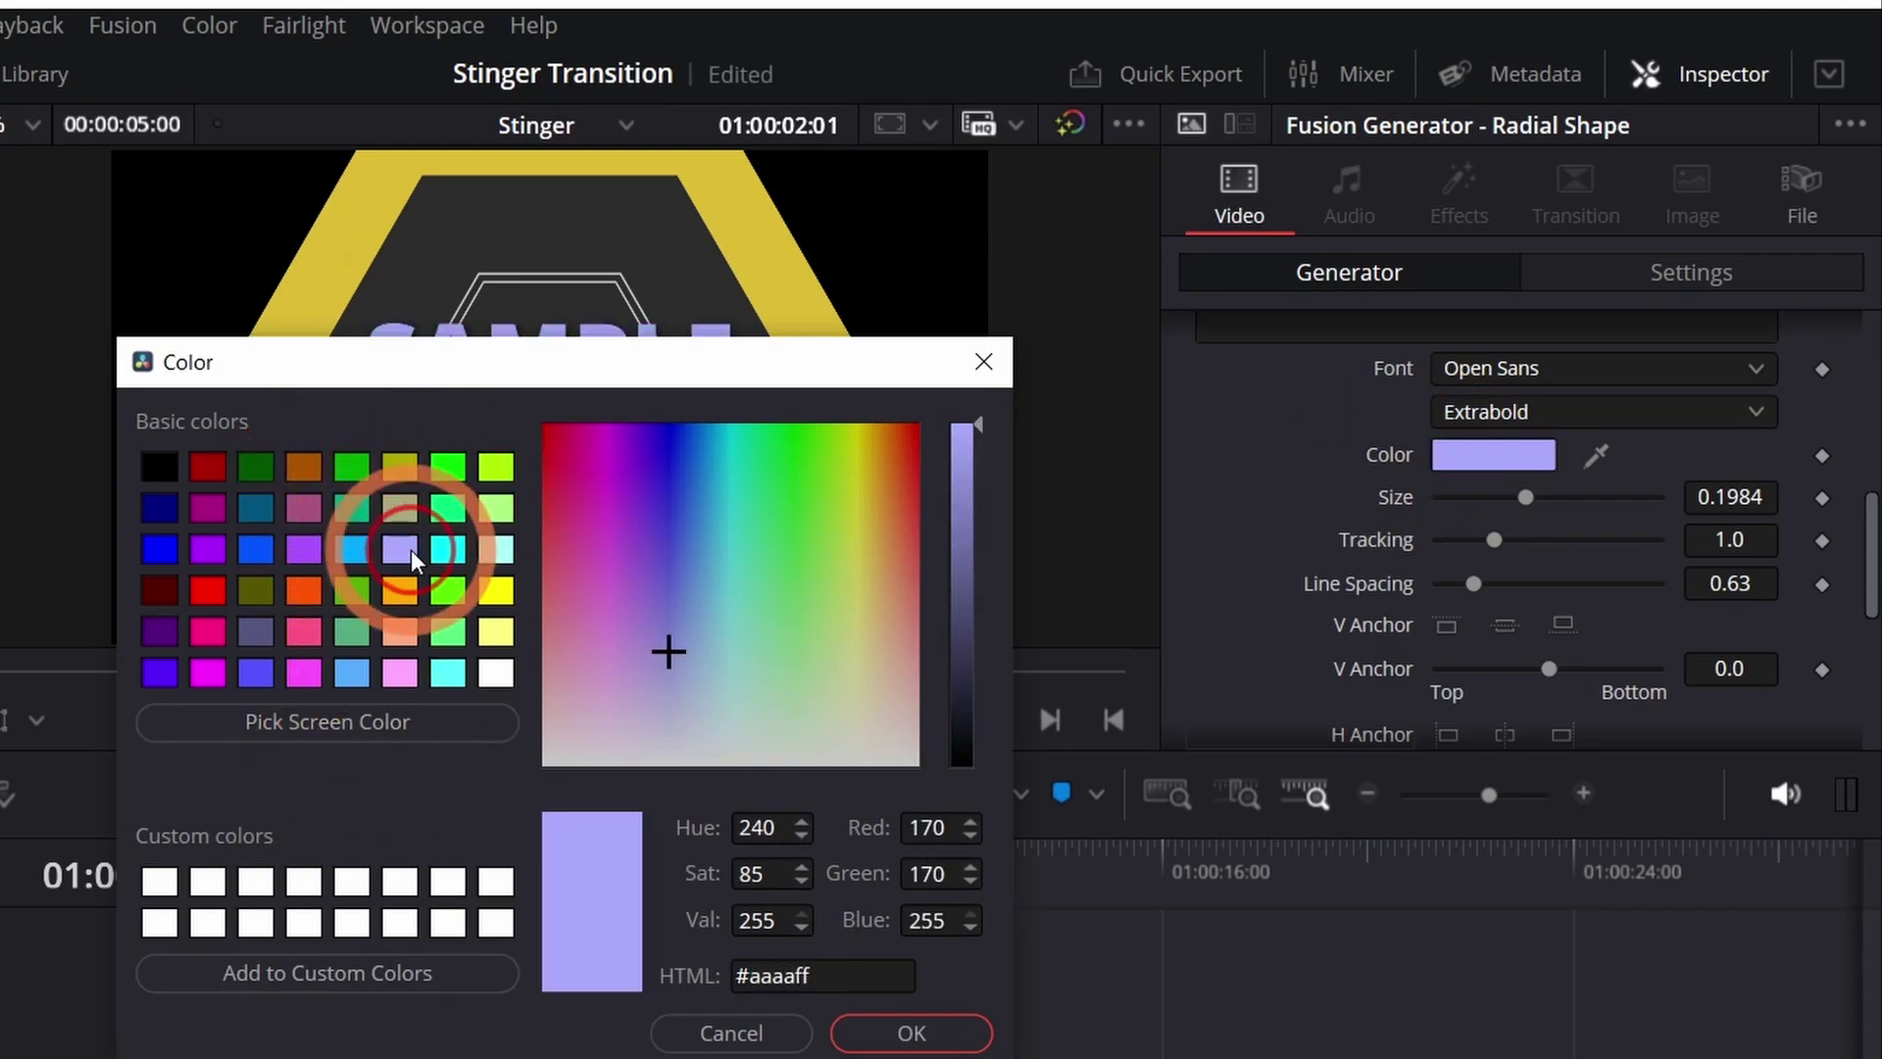
pyautogui.click(495, 673)
pyautogui.click(912, 1032)
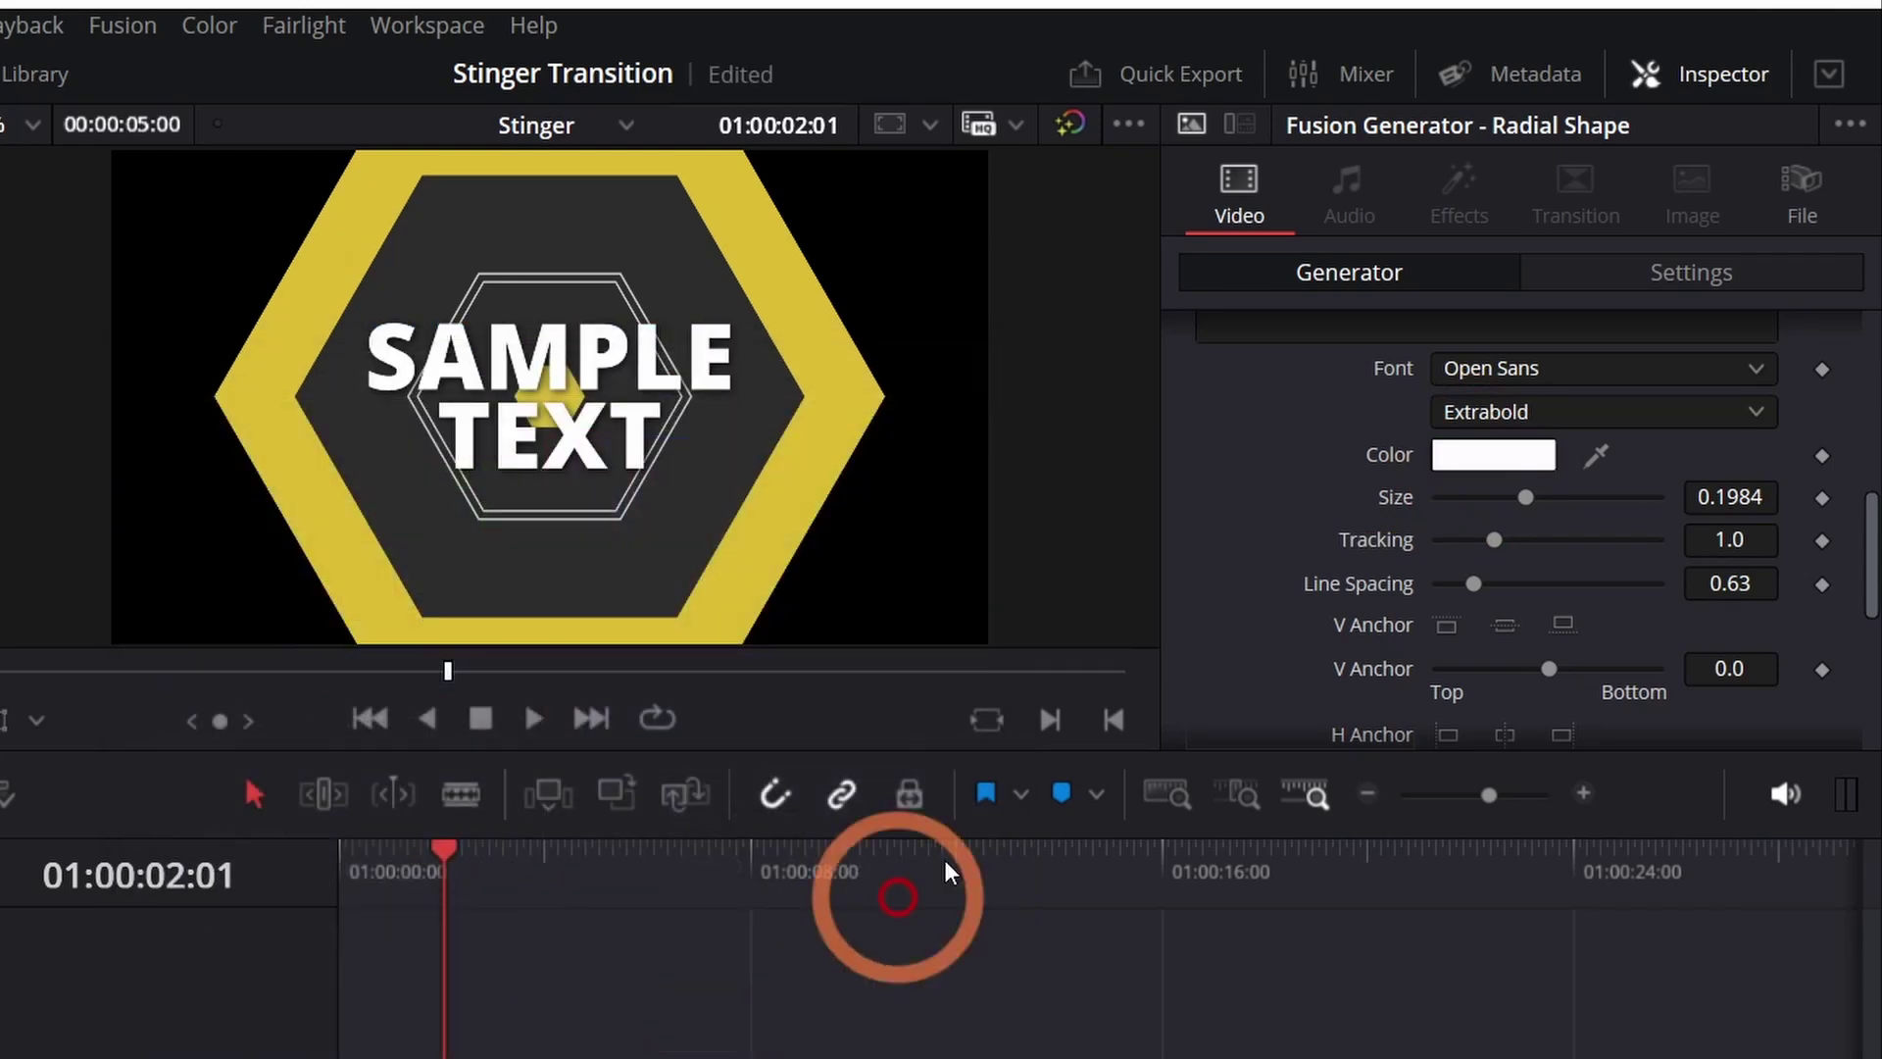
pyautogui.click(1525, 497)
# Enlarge the title to size 0.2402 and test vertical anchors, leaving it at middle.
pyautogui.moveTo(1449, 588); pyautogui.dragTo(1398, 690)
pyautogui.scroll(-4, 1508, 675)
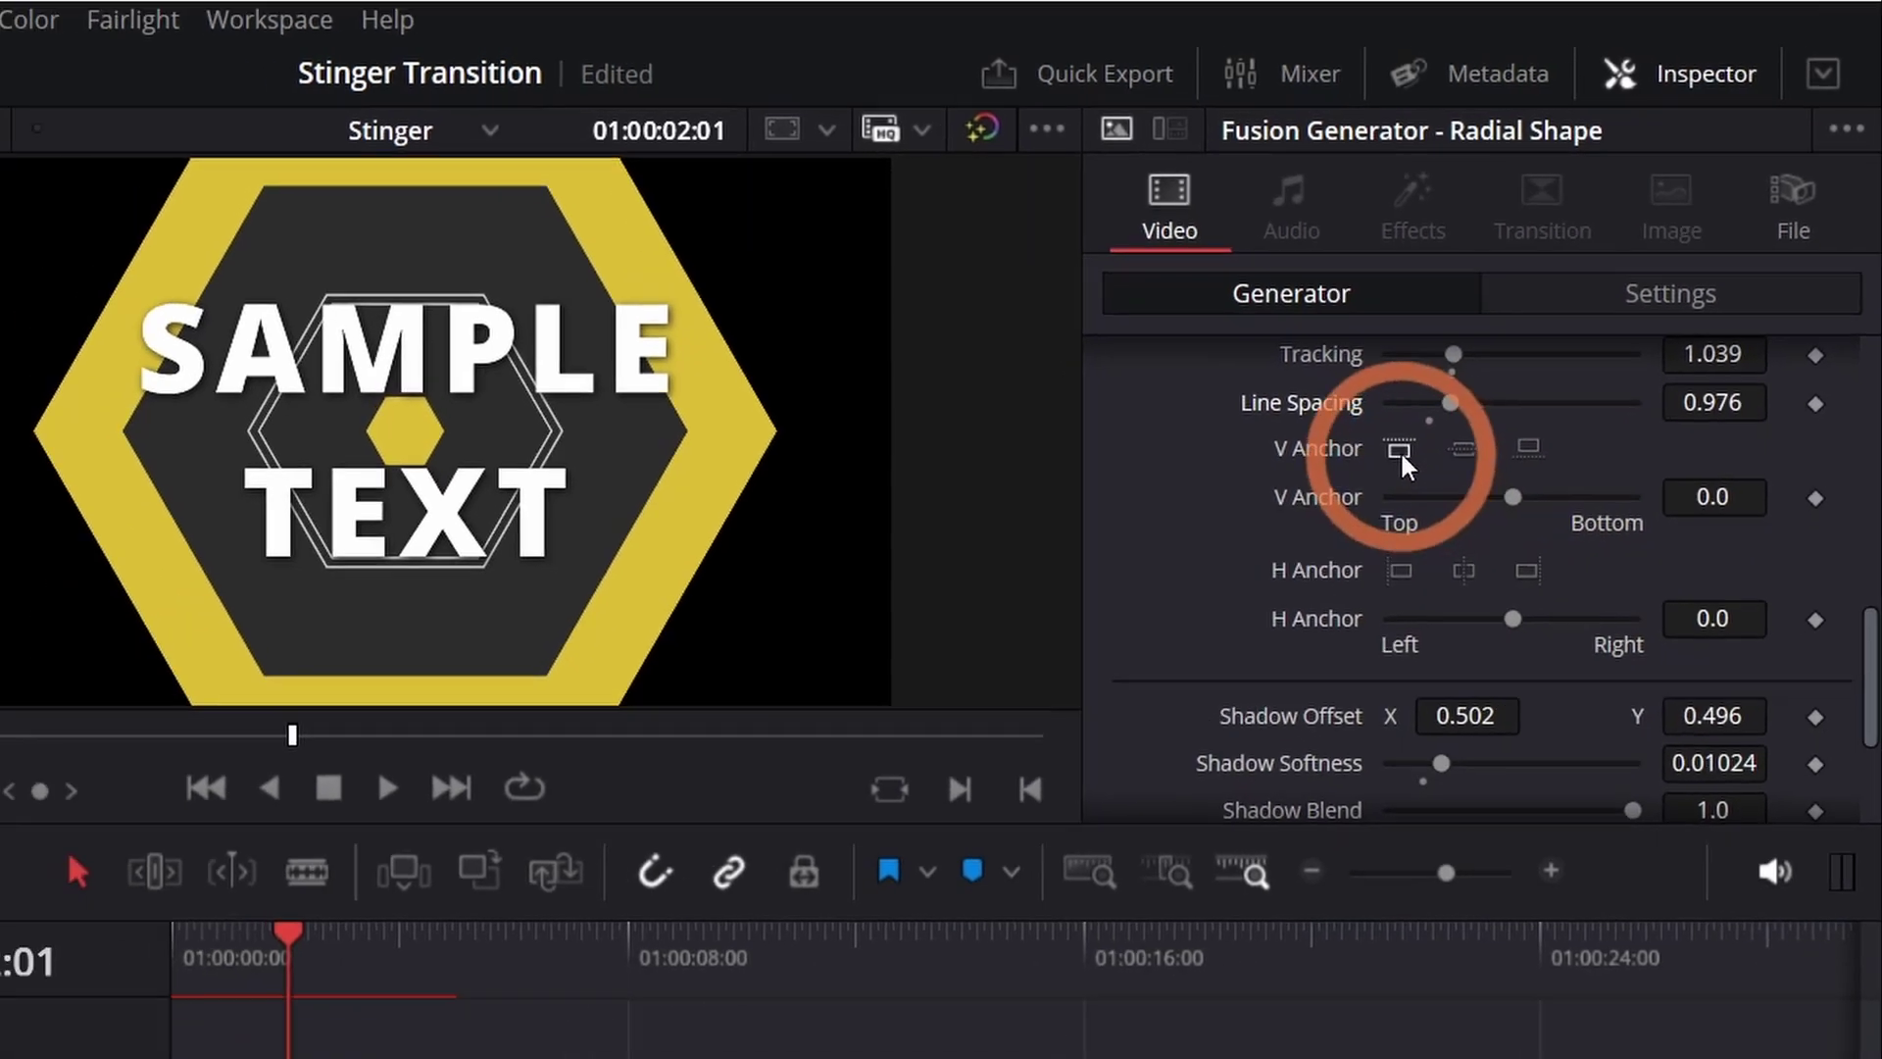
pyautogui.click(1400, 449)
pyautogui.click(1463, 449)
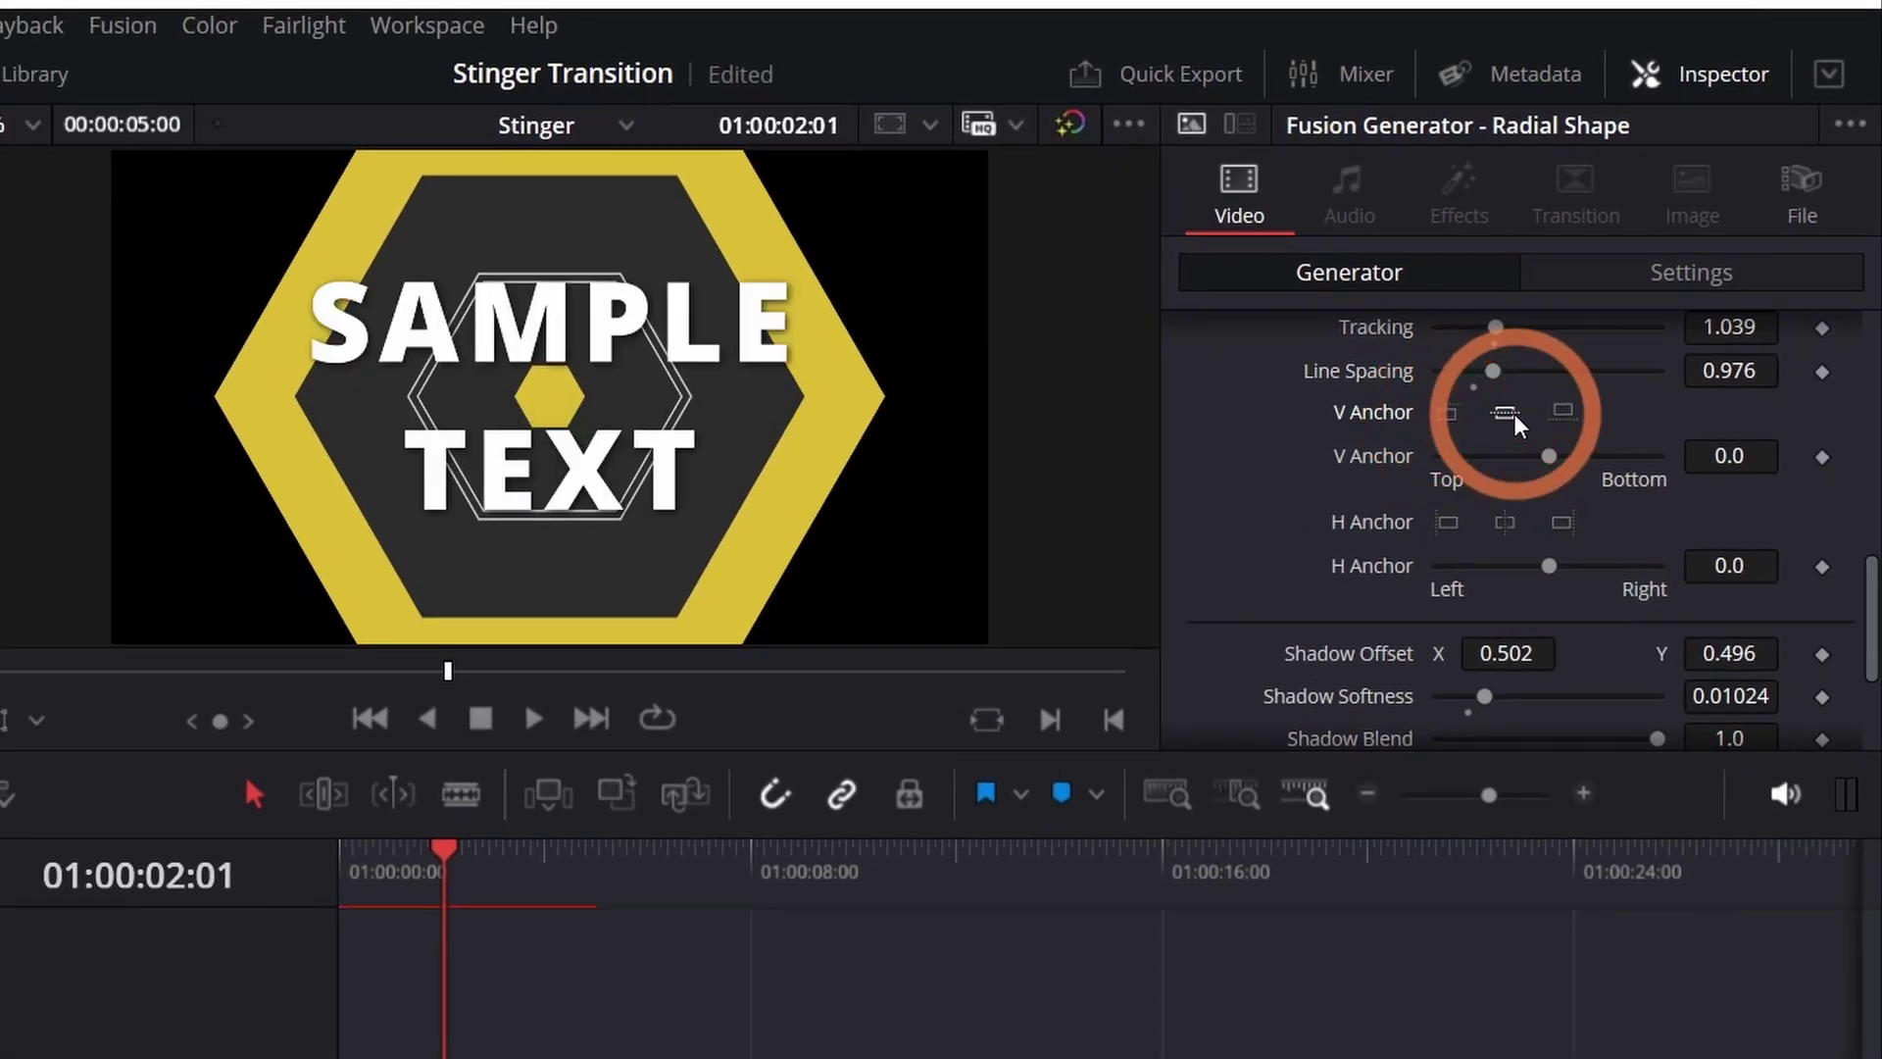
pyautogui.click(1528, 447)
pyautogui.click(1464, 449)
# Test horizontal alignments, keep the text centred, and nudge shadow offset X to 0.506.
pyautogui.click(1449, 522)
pyautogui.click(1503, 522)
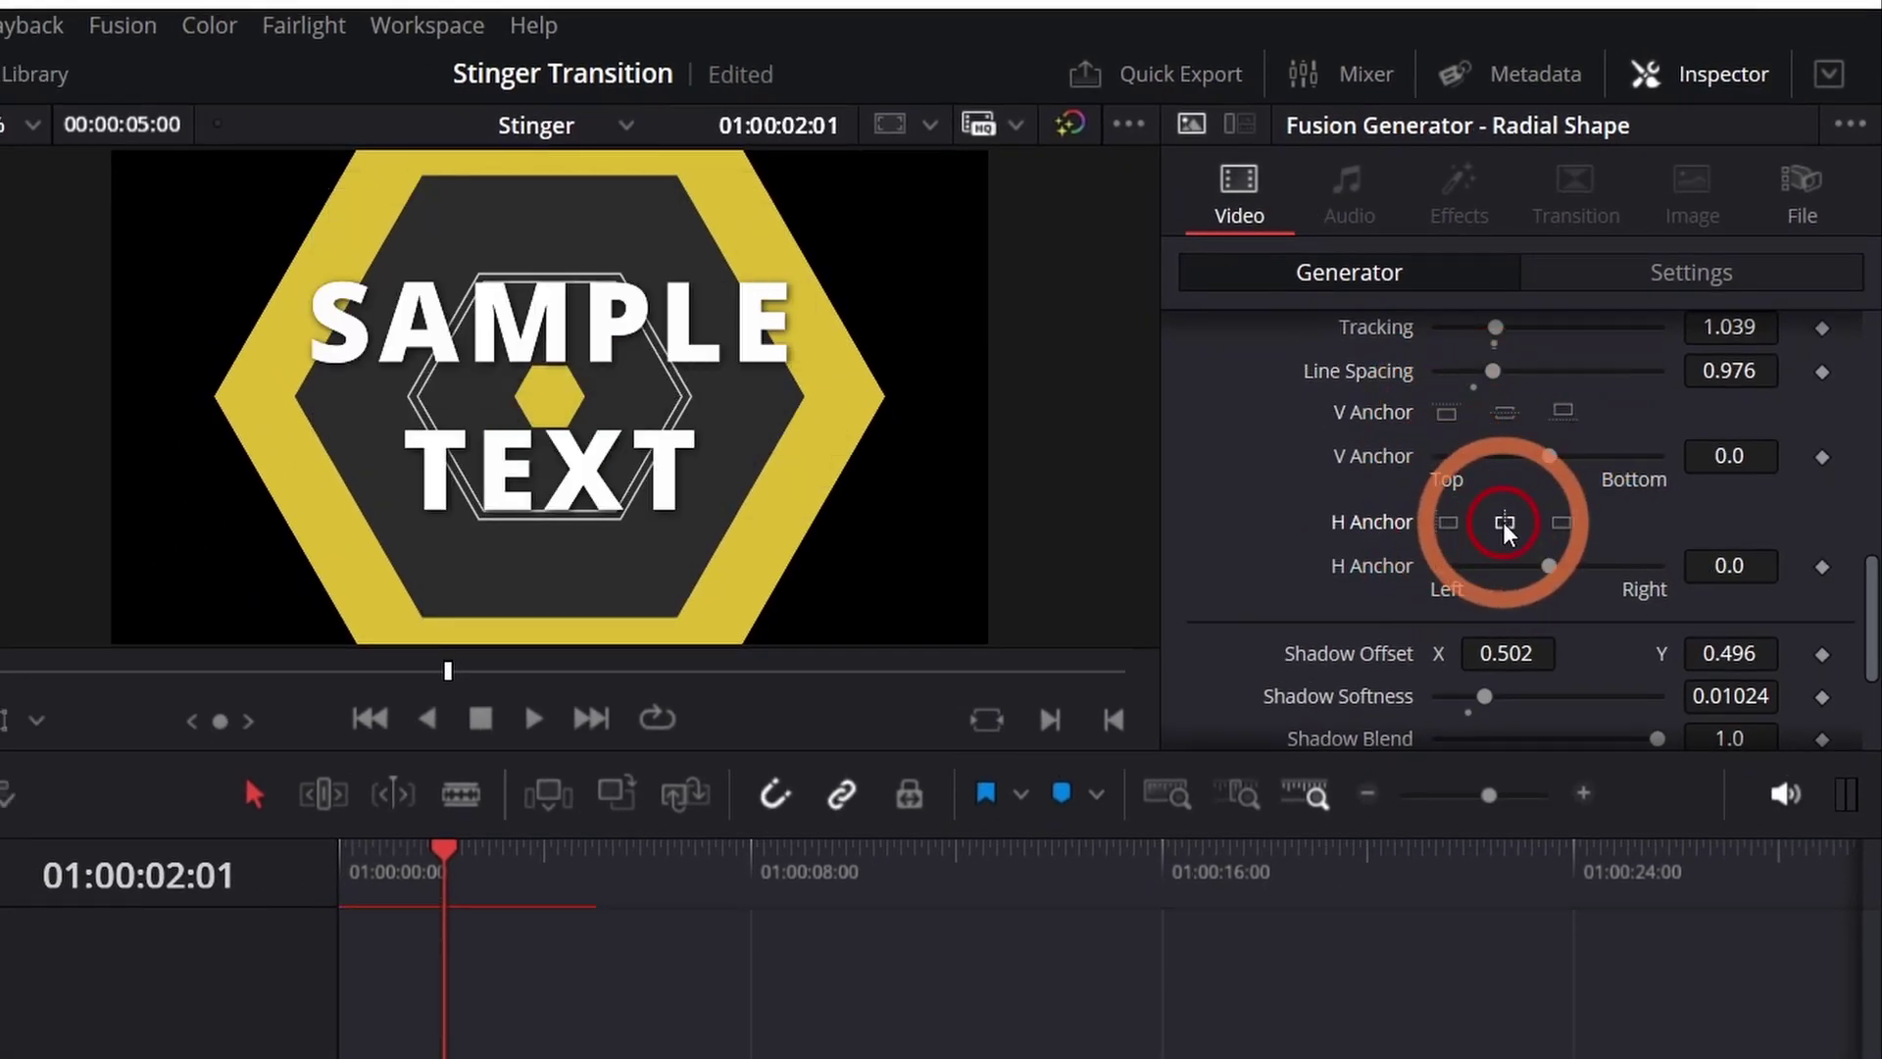
pyautogui.click(1560, 521)
pyautogui.click(1492, 524)
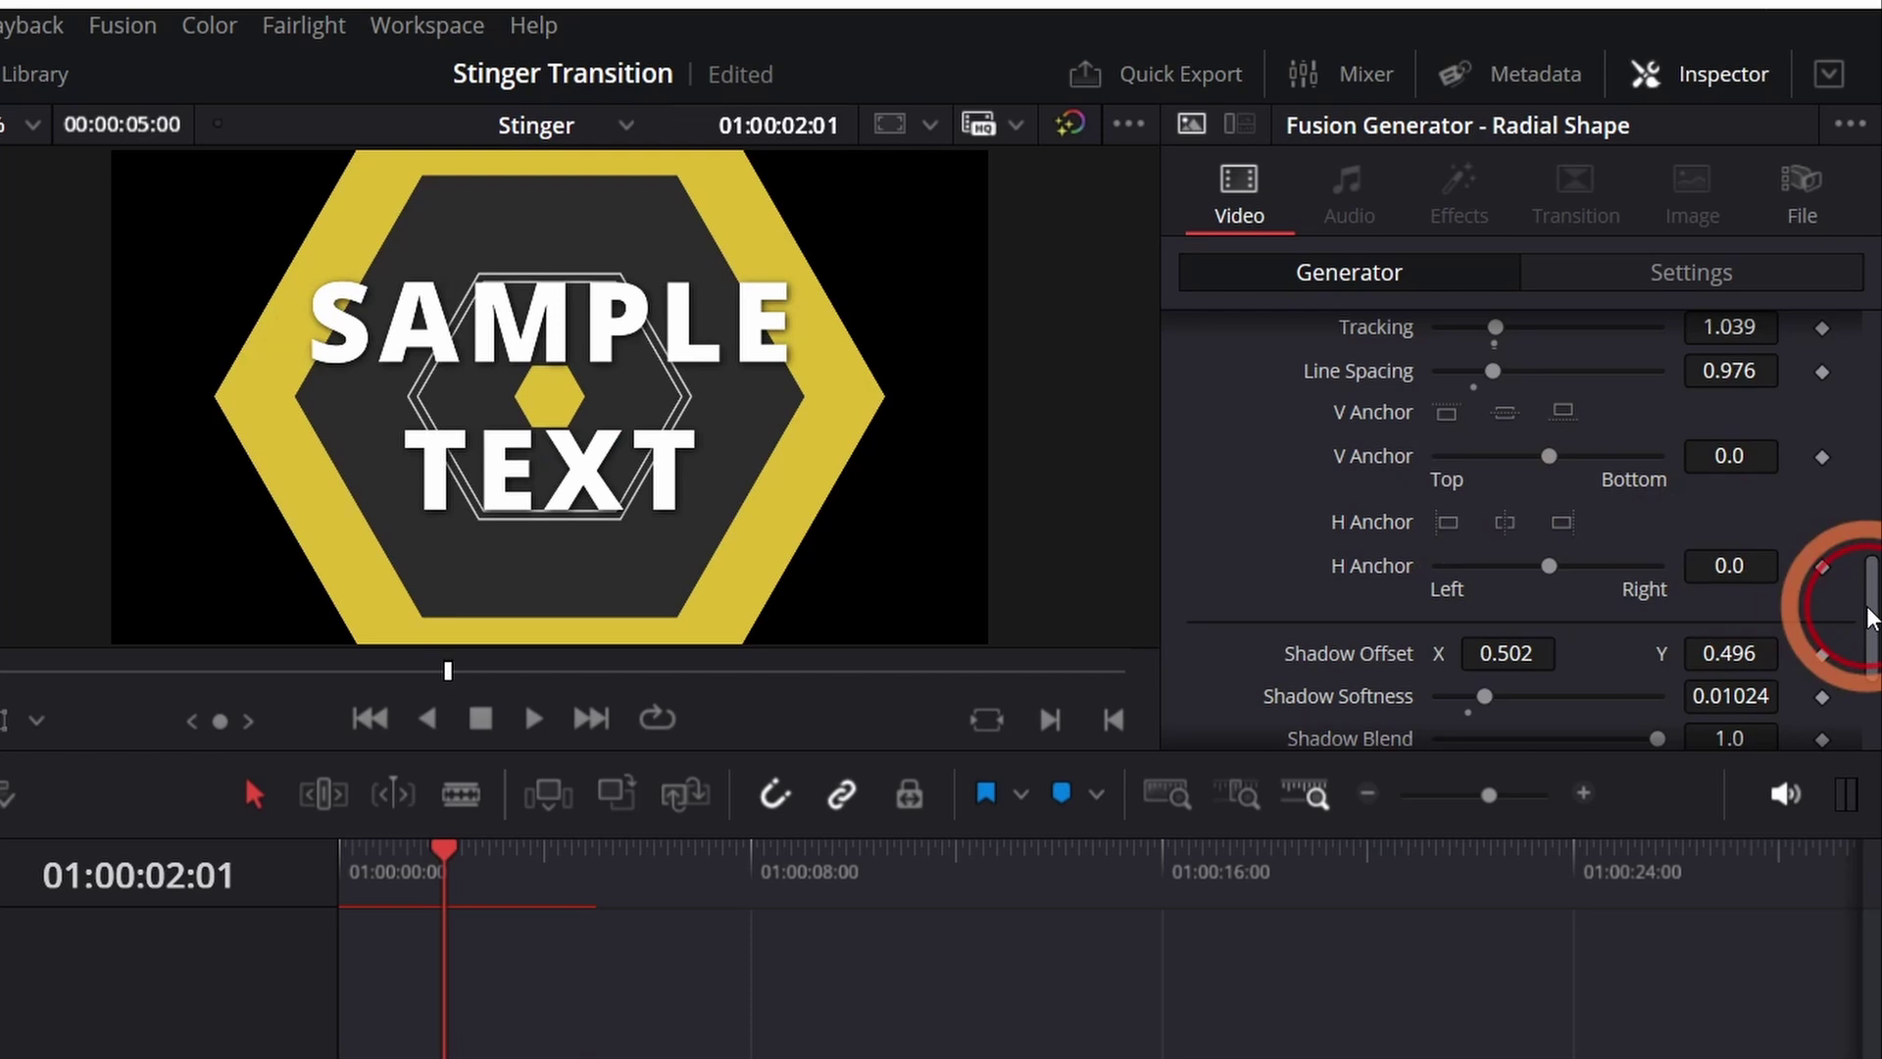
pyautogui.scroll(-3, 1794, 618)
pyautogui.moveTo(1498, 439)
pyautogui.mouseDown()
pyautogui.moveTo(1399, 433)
pyautogui.moveTo(1500, 432)
pyautogui.moveTo(1509, 472)
pyautogui.moveTo(1479, 462)
pyautogui.moveTo(1534, 491)
pyautogui.moveTo(1480, 438)
pyautogui.moveTo(1504, 432)
pyautogui.mouseUp()
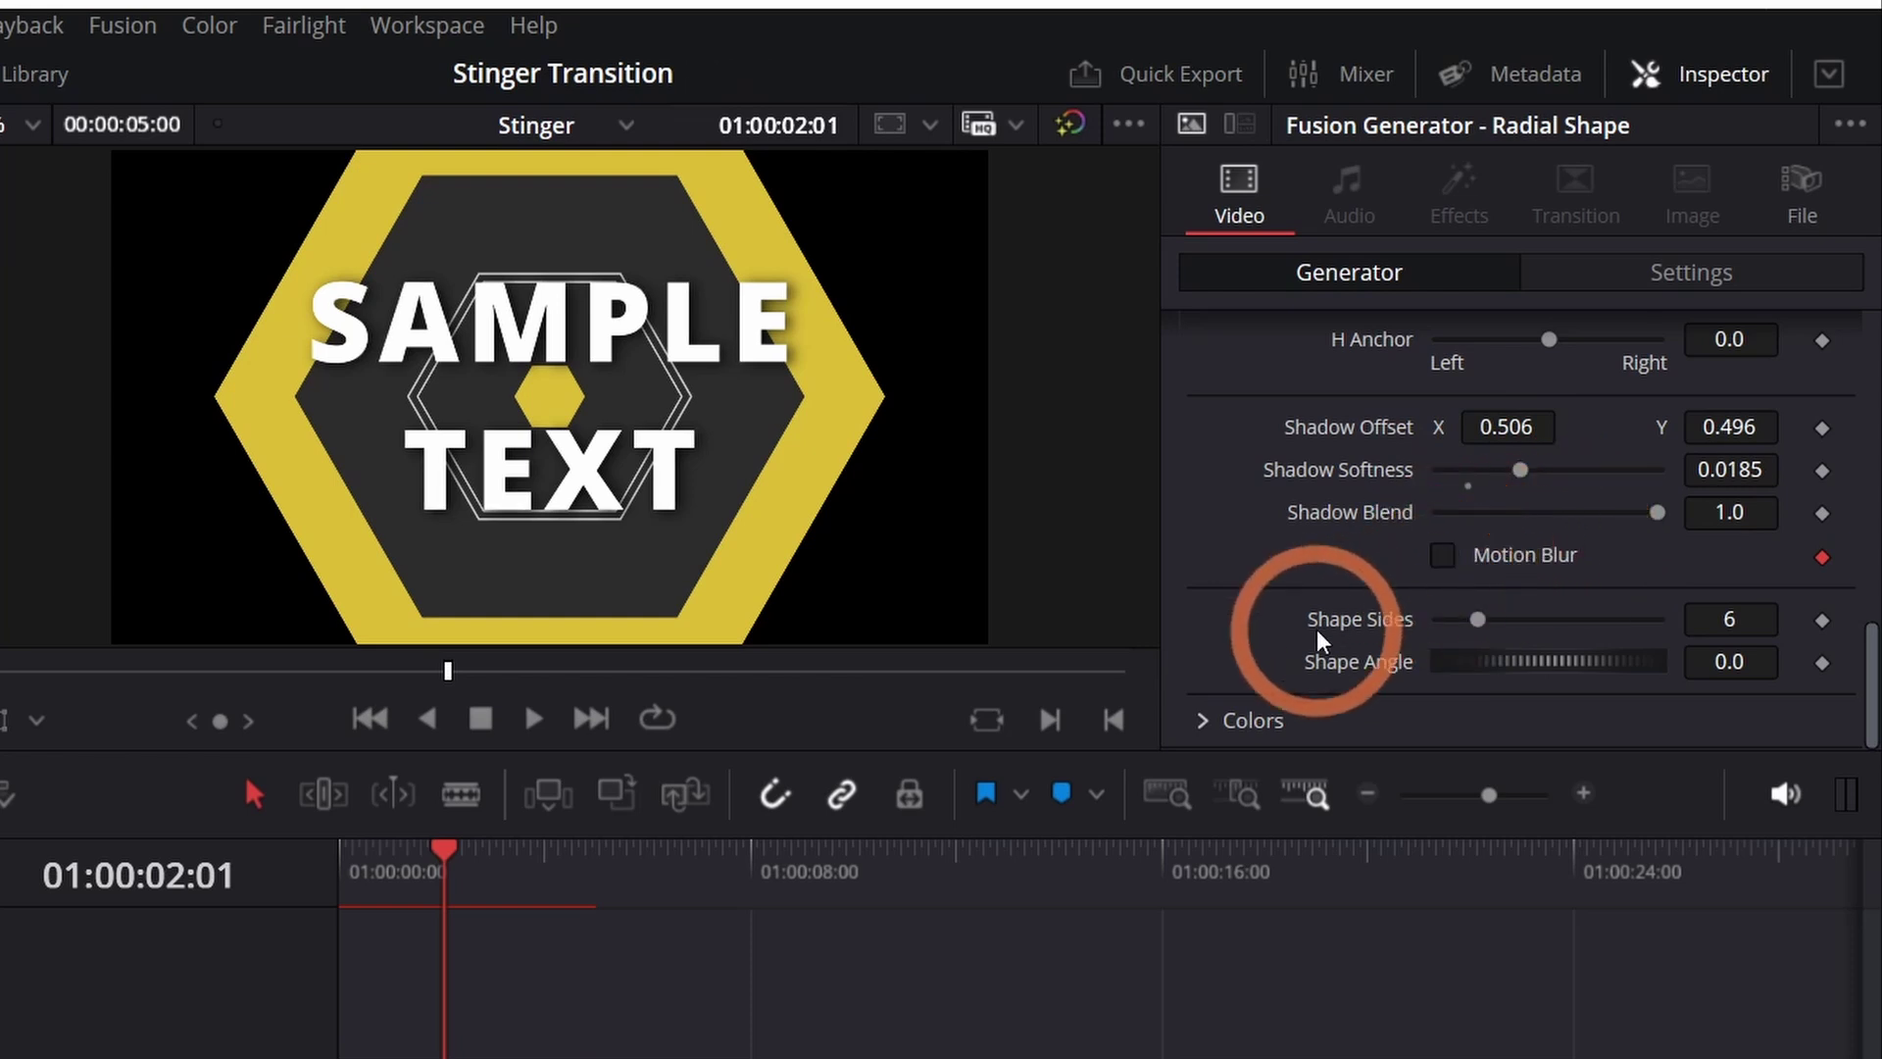
# Try fewer sides on the shape and rotate the hexagon to a 30° angle.
pyautogui.moveTo(1477, 619); pyautogui.dragTo(1520, 664)
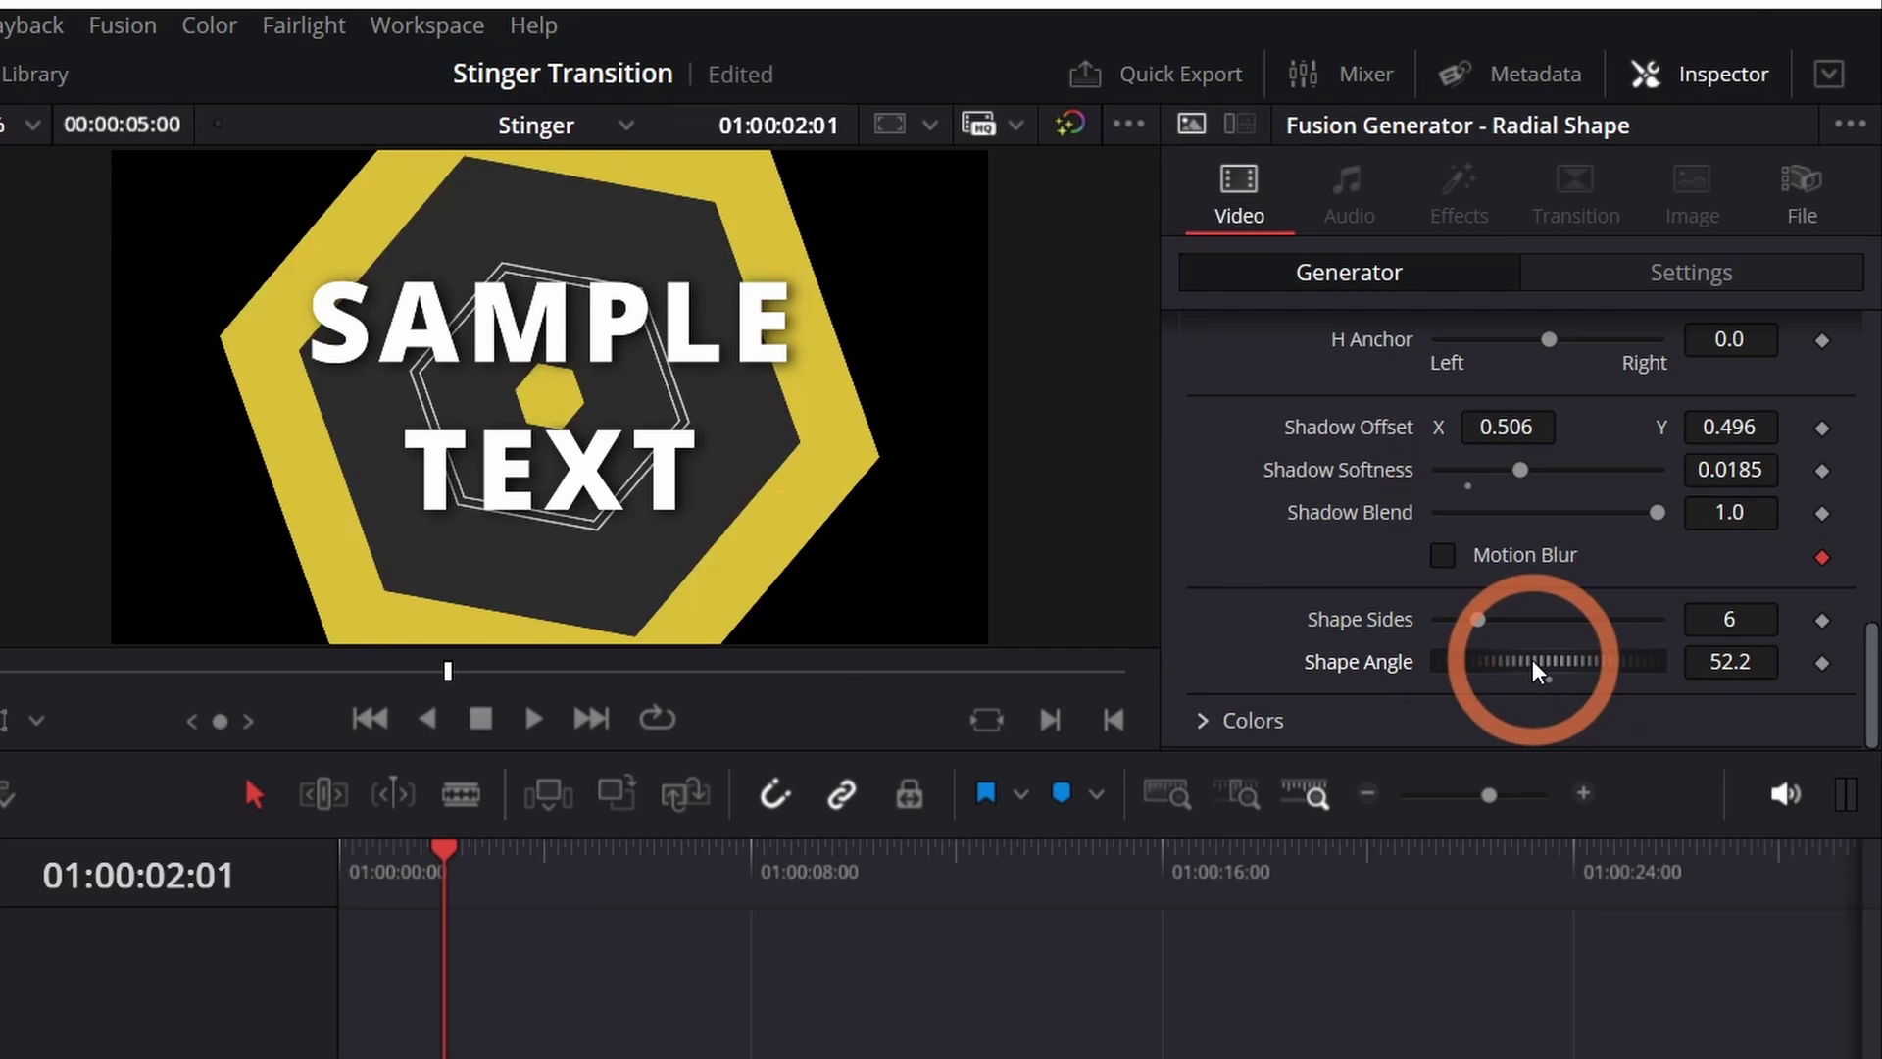
pyautogui.click(1877, 683)
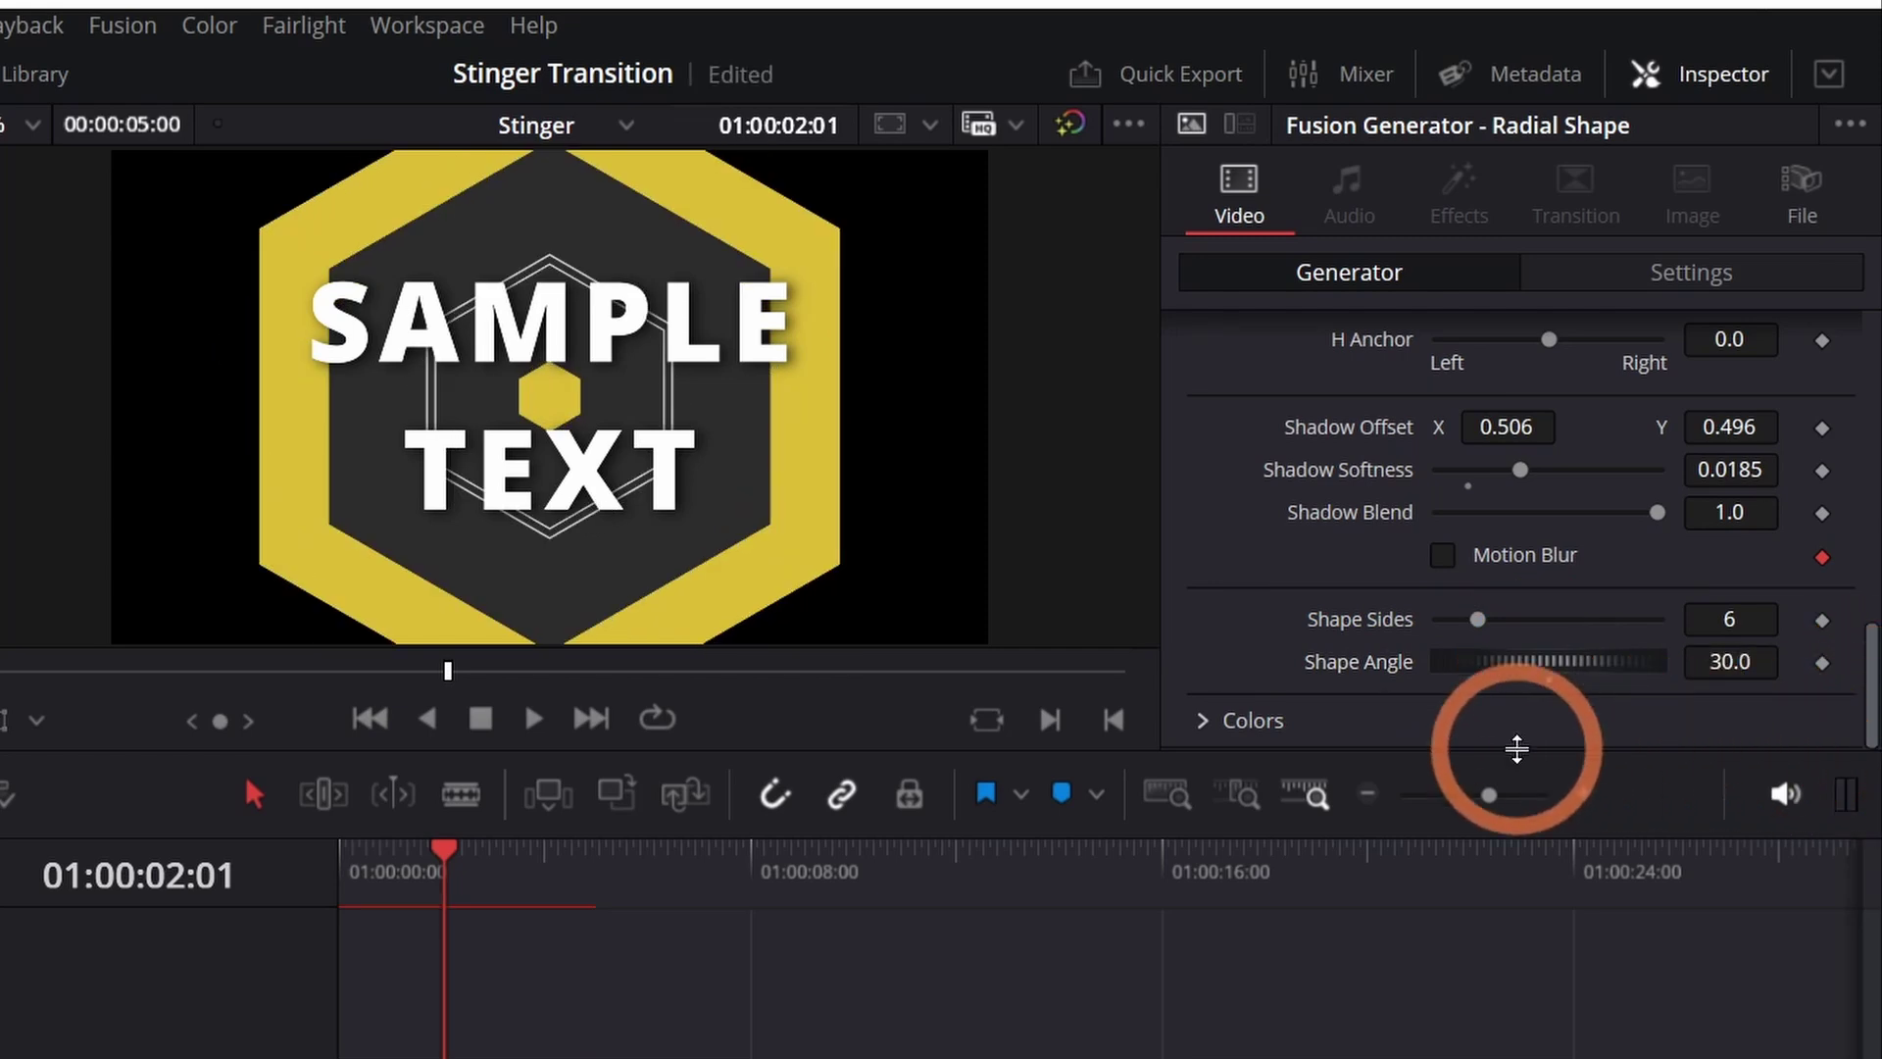
pyautogui.click(1204, 723)
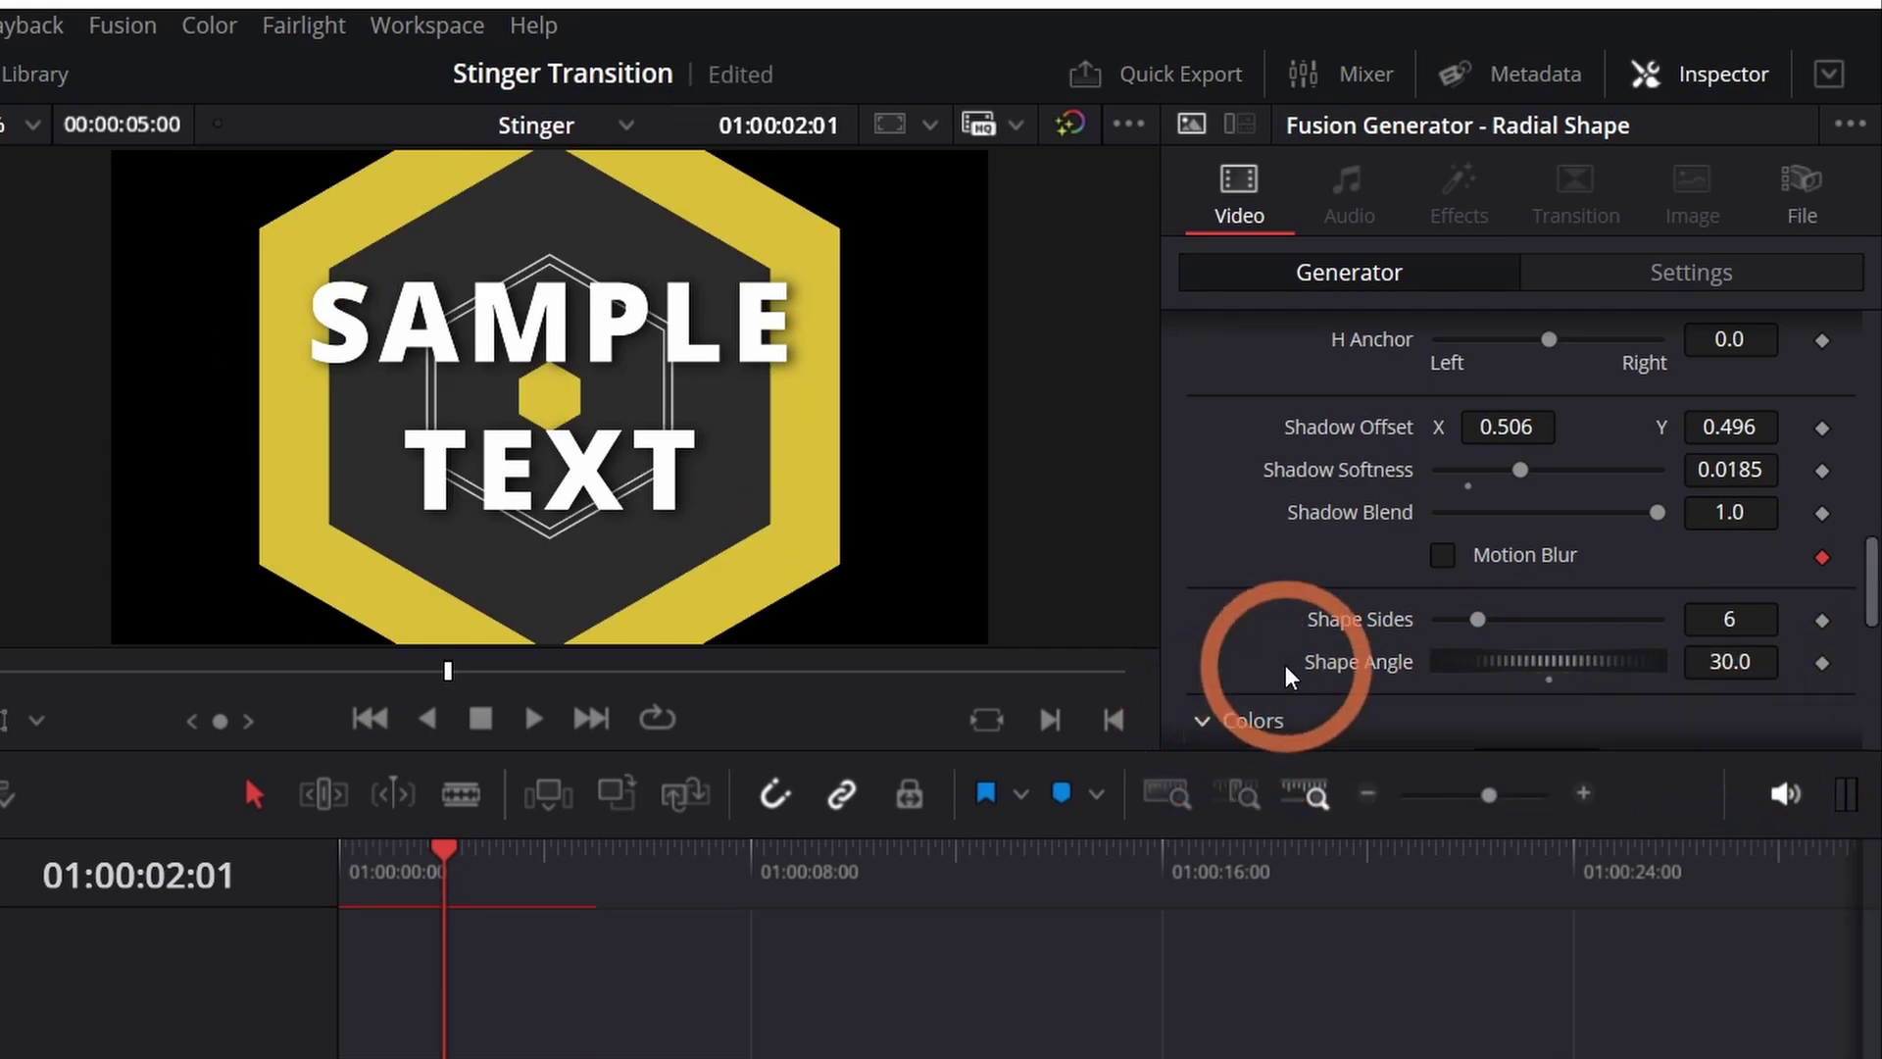
pyautogui.scroll(-5, 1285, 664)
pyautogui.scroll(2, 1285, 664)
# Set the outline Line Color to white after previewing purple and yellow.
pyautogui.click(1529, 412)
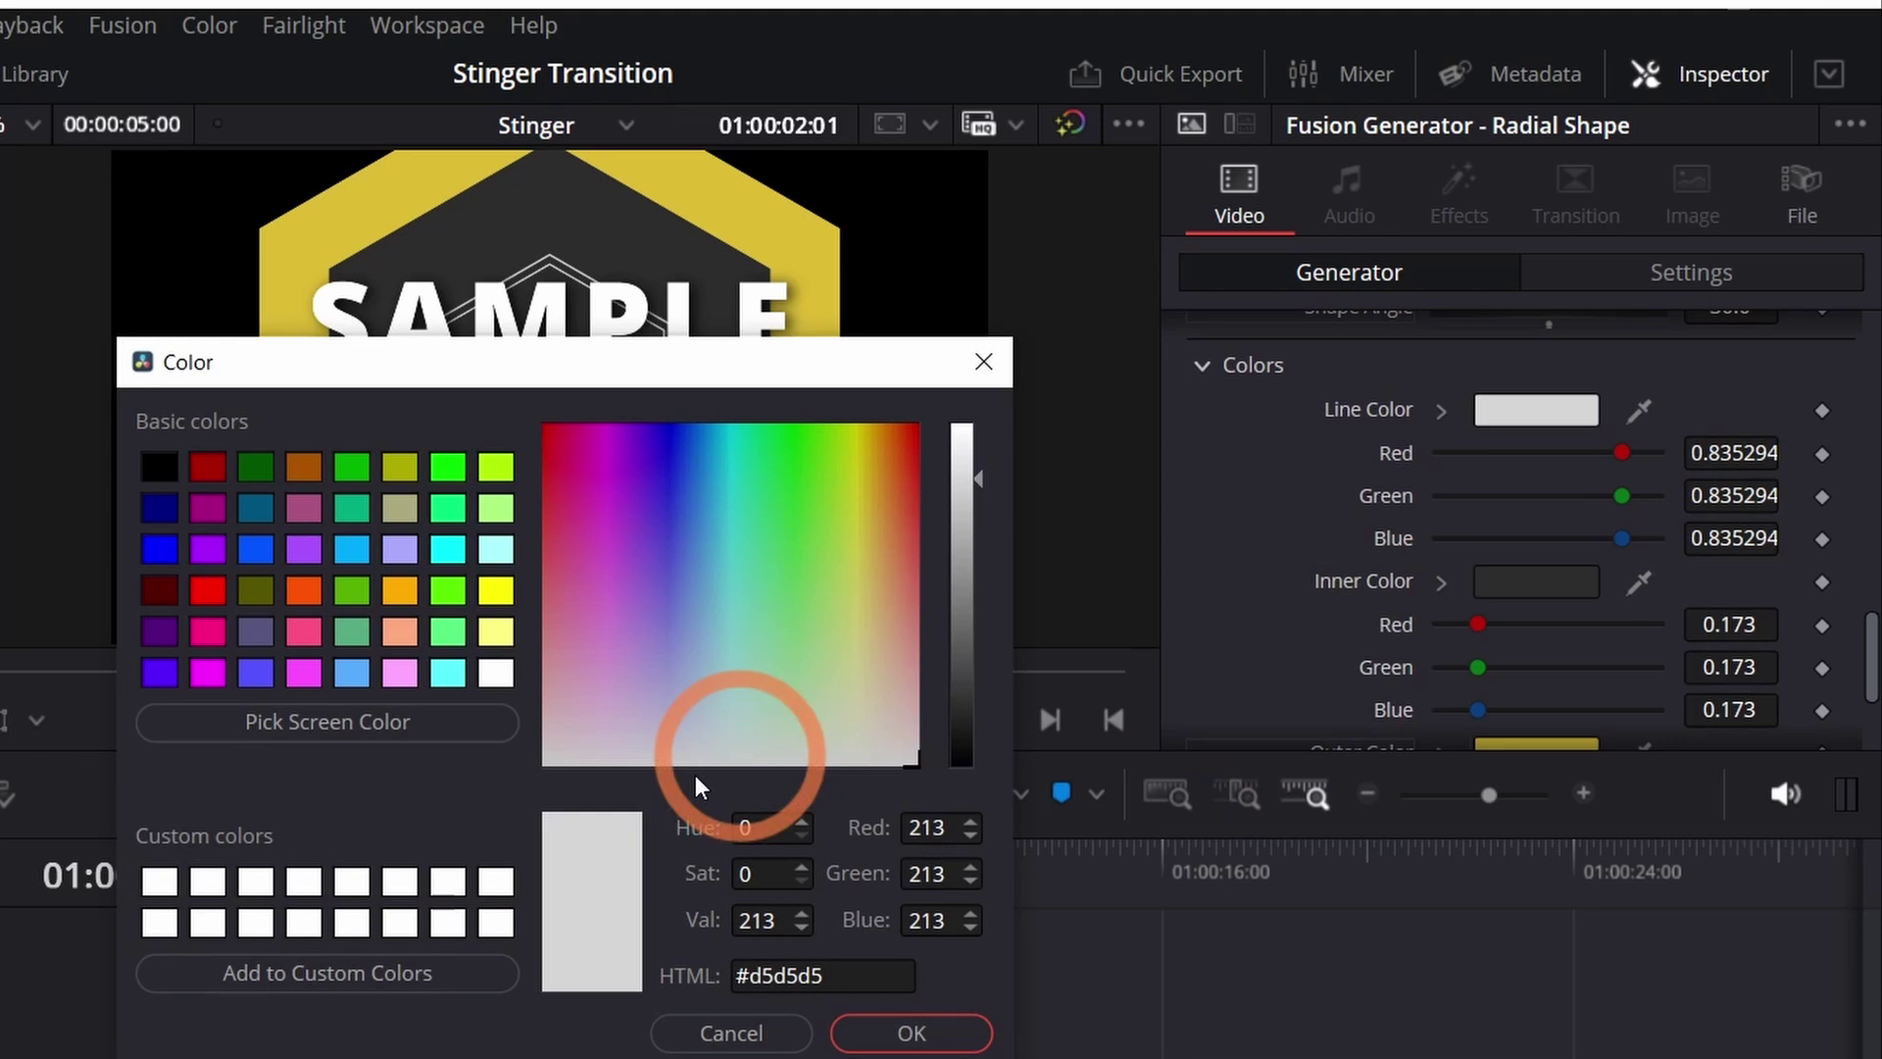
pyautogui.click(161, 881)
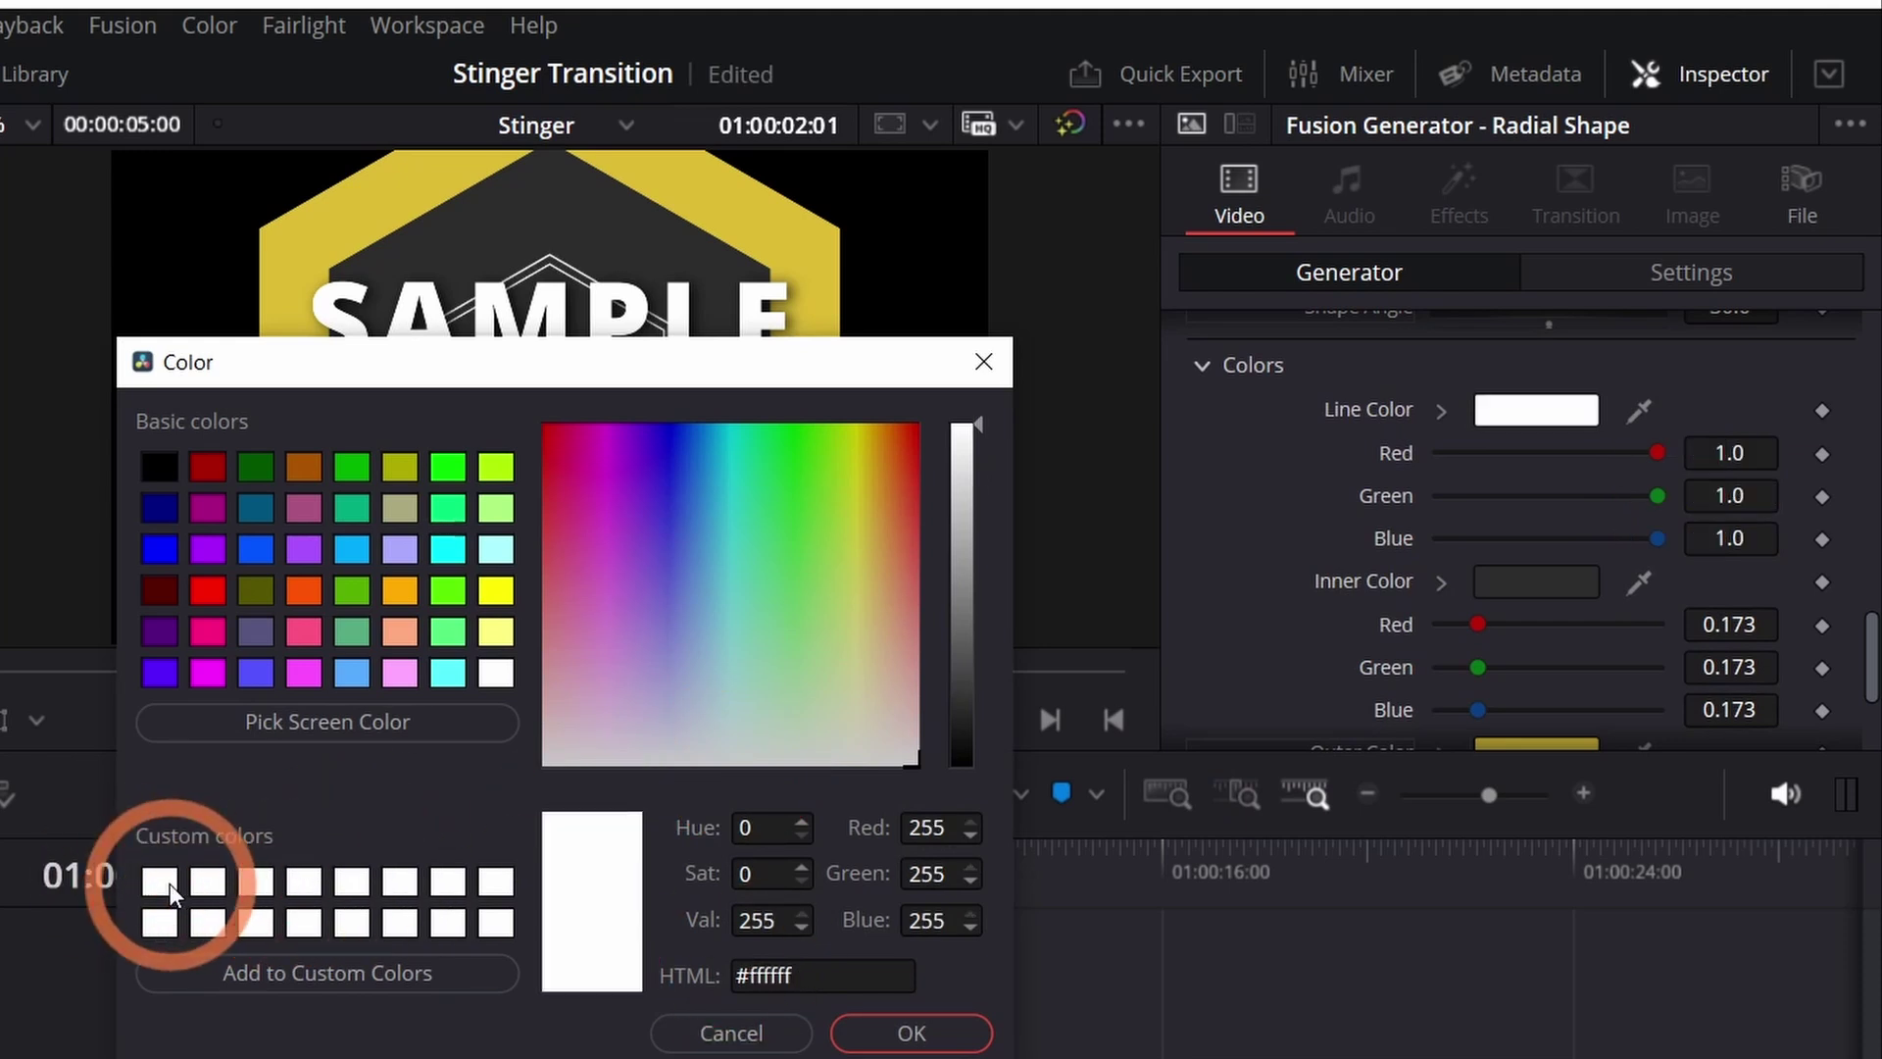
pyautogui.click(304, 548)
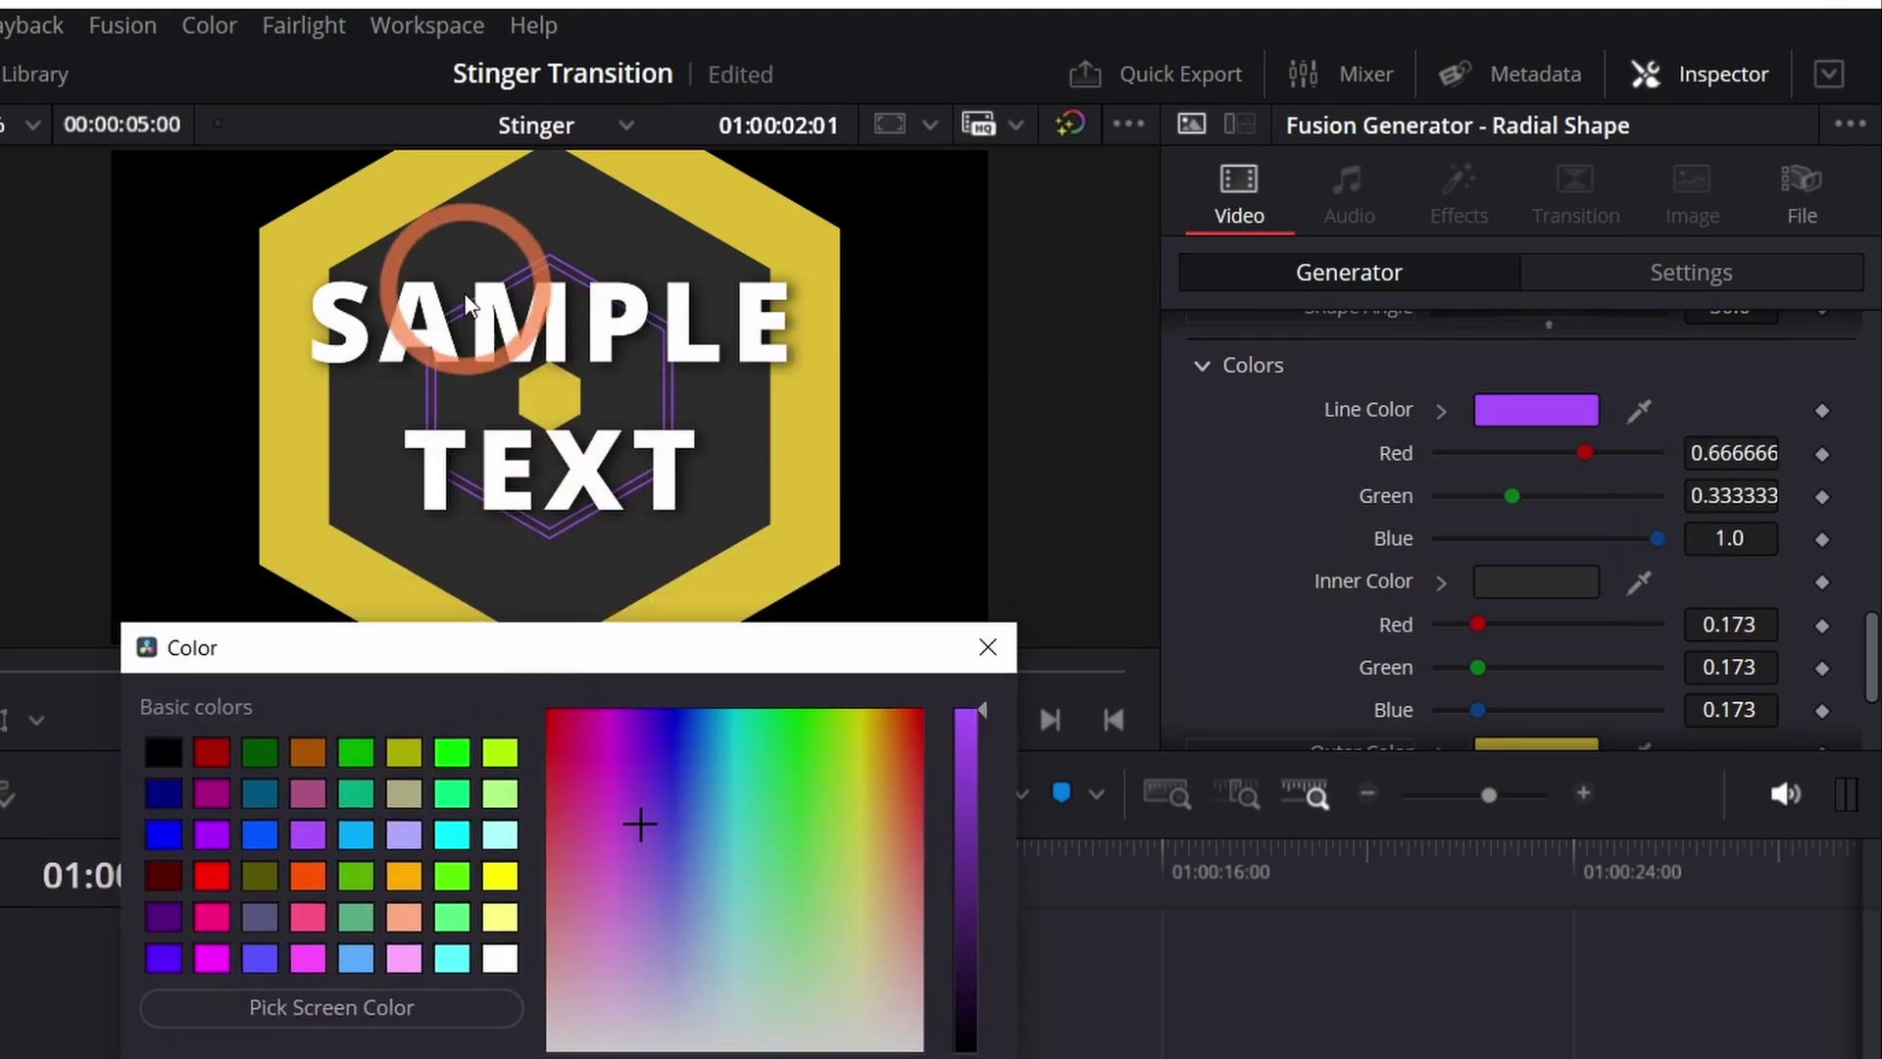
pyautogui.click(500, 878)
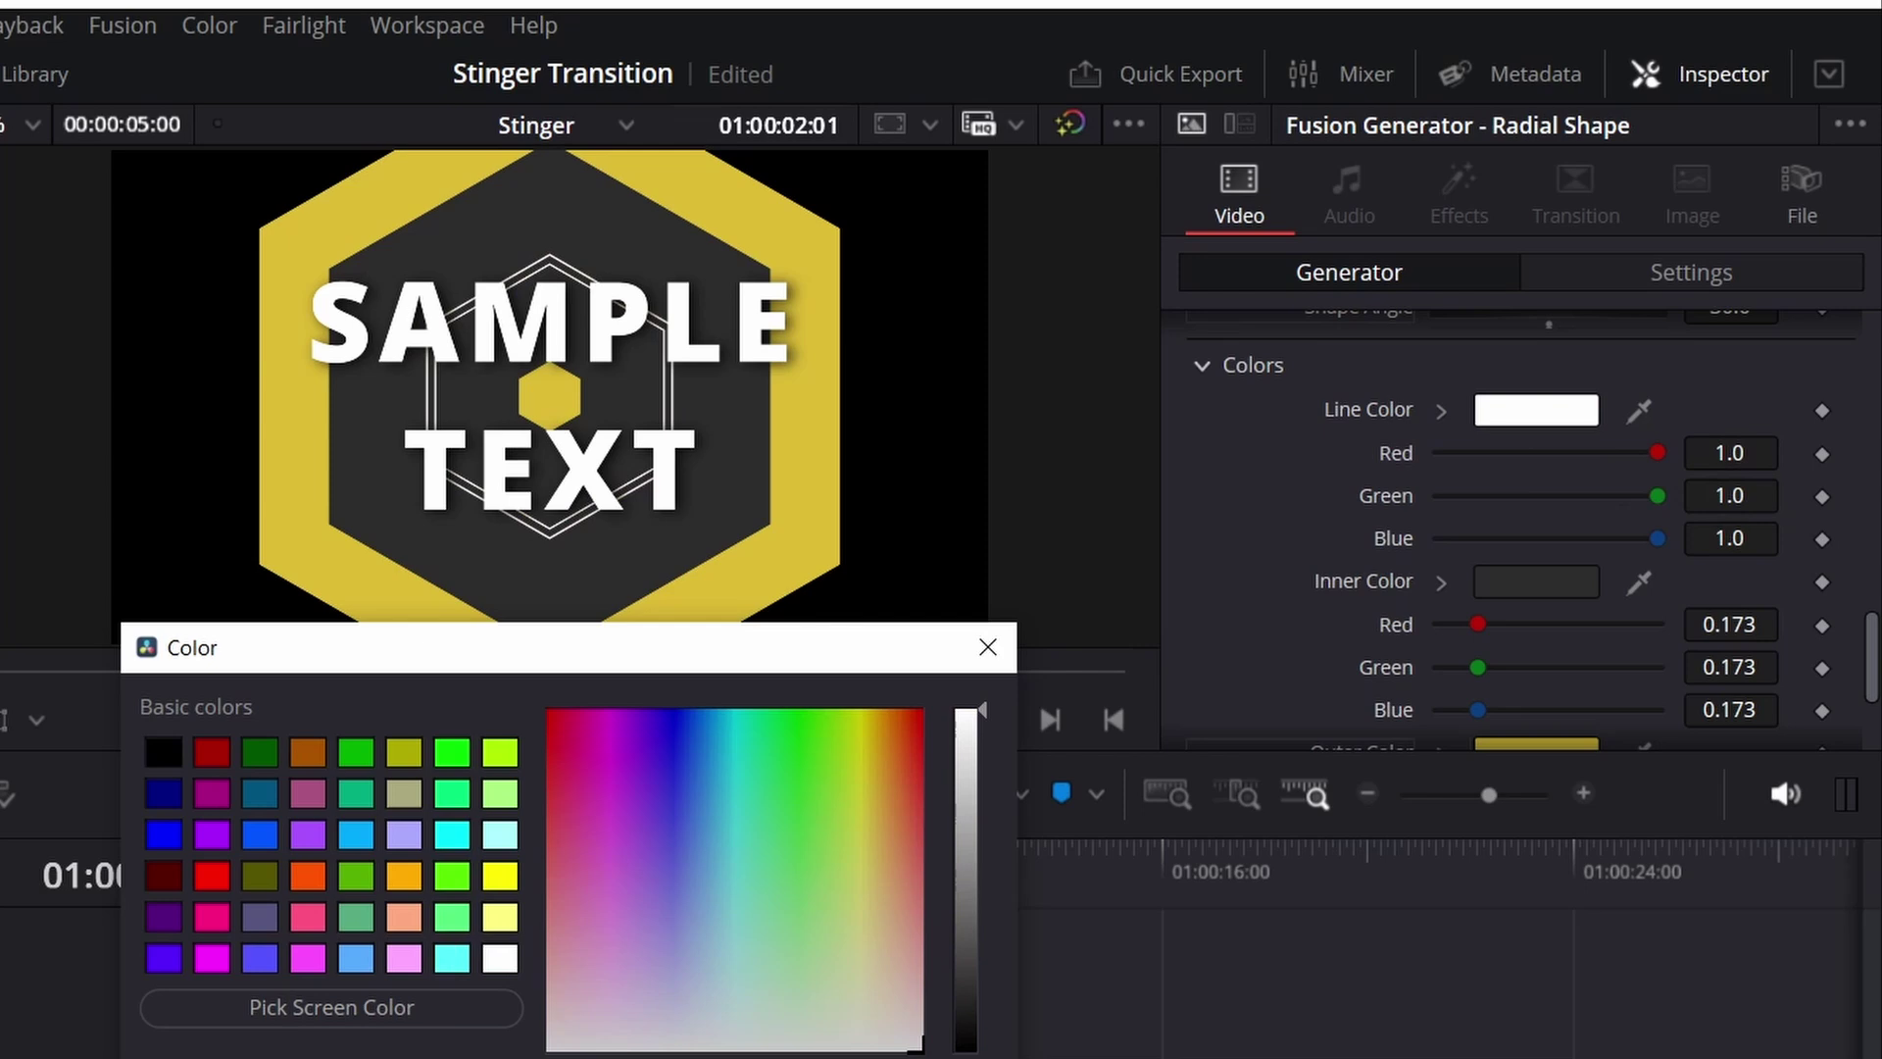
pyautogui.click(1500, 586)
# Preview dark green, purple and orange inner fills, then discard the change.
pyautogui.click(1500, 586)
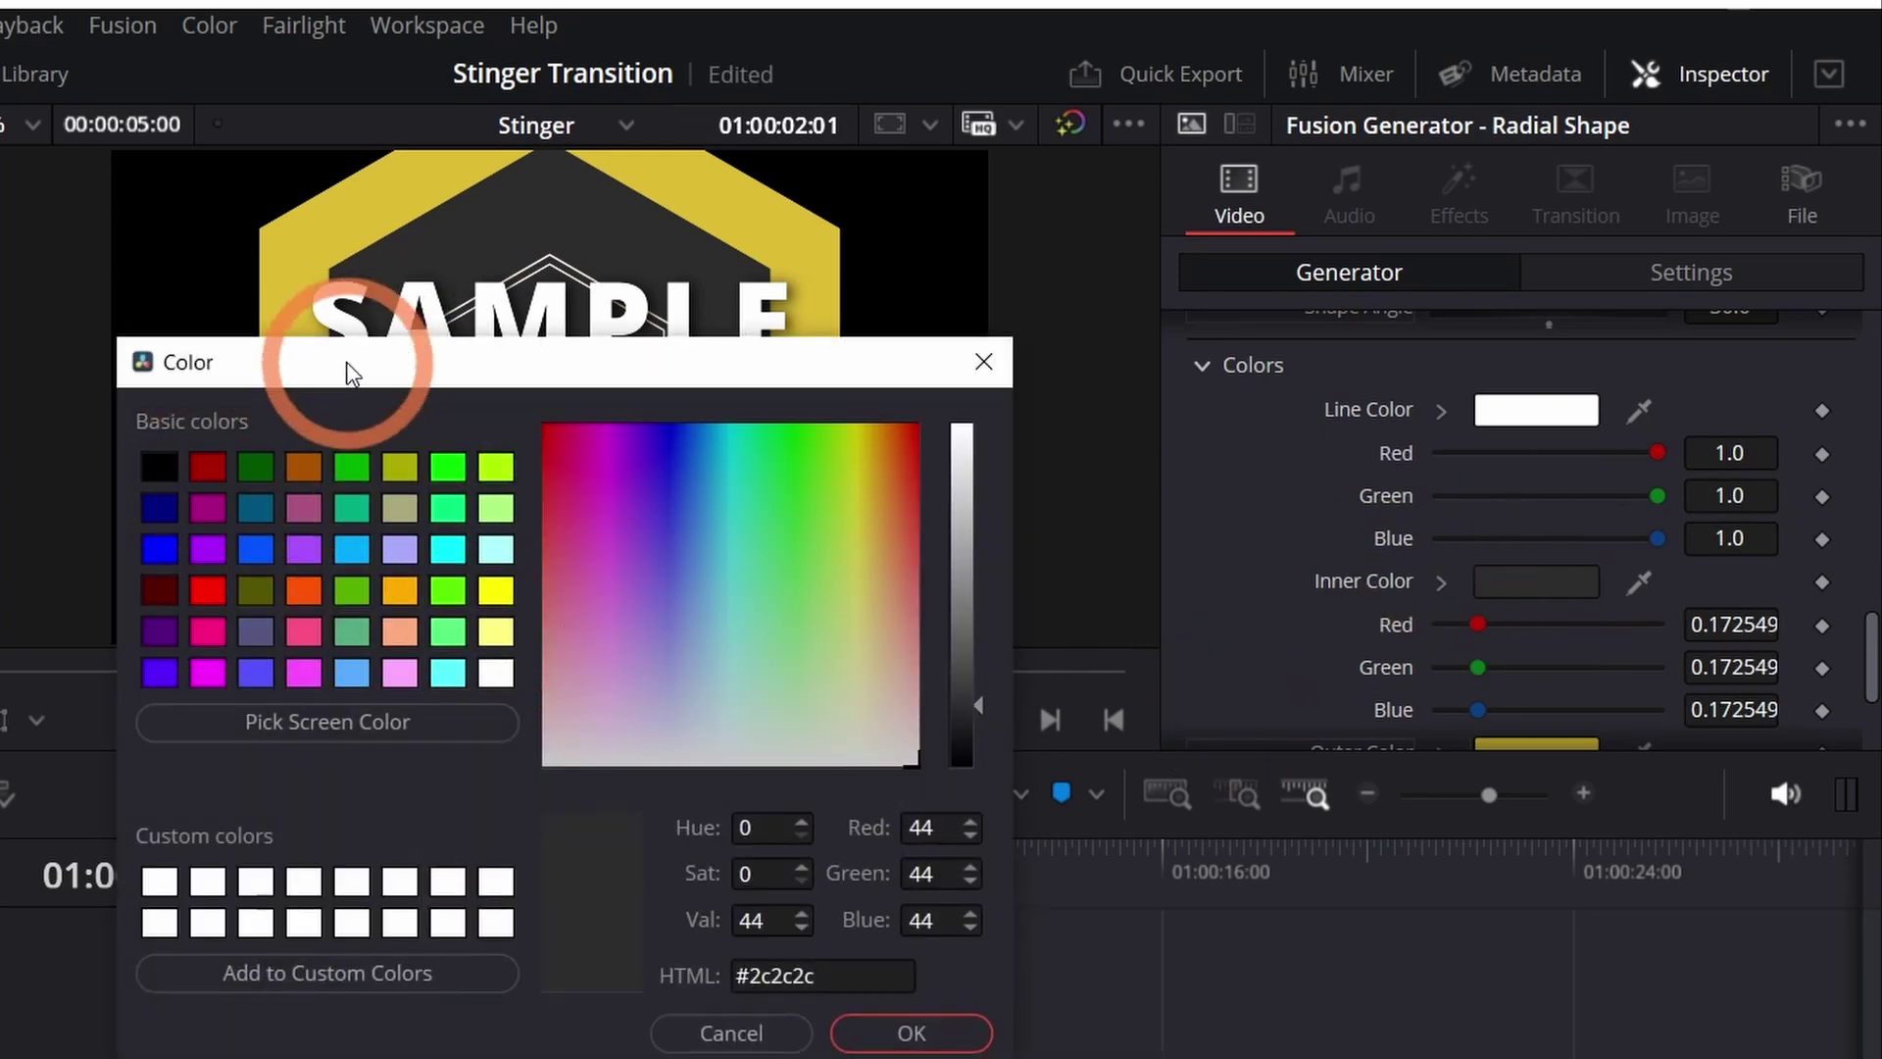
pyautogui.click(201, 708)
pyautogui.click(262, 789)
pyautogui.click(262, 831)
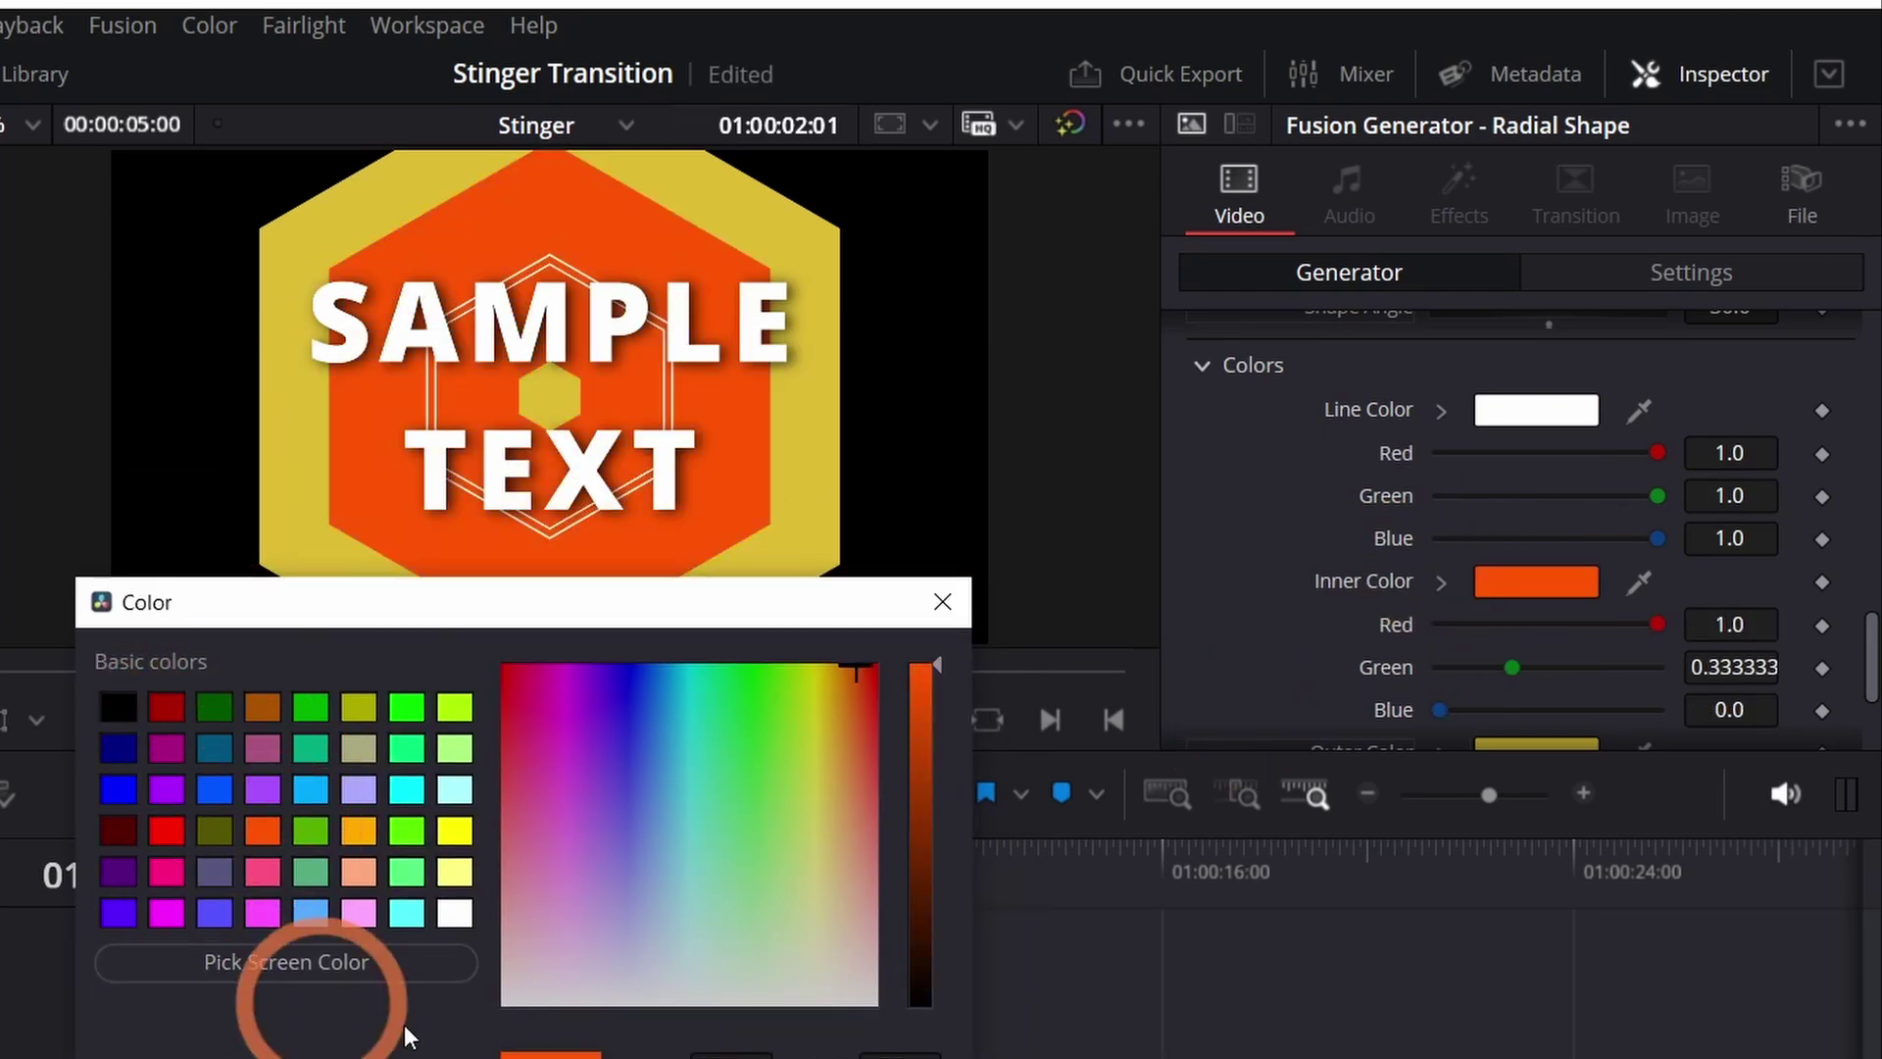
pyautogui.click(899, 1055)
# Preview red, olive and light cyan outer rings, then keep the gold outer colour.
pyautogui.scroll(-3, 1474, 588)
pyautogui.click(1523, 538)
pyautogui.click(197, 471)
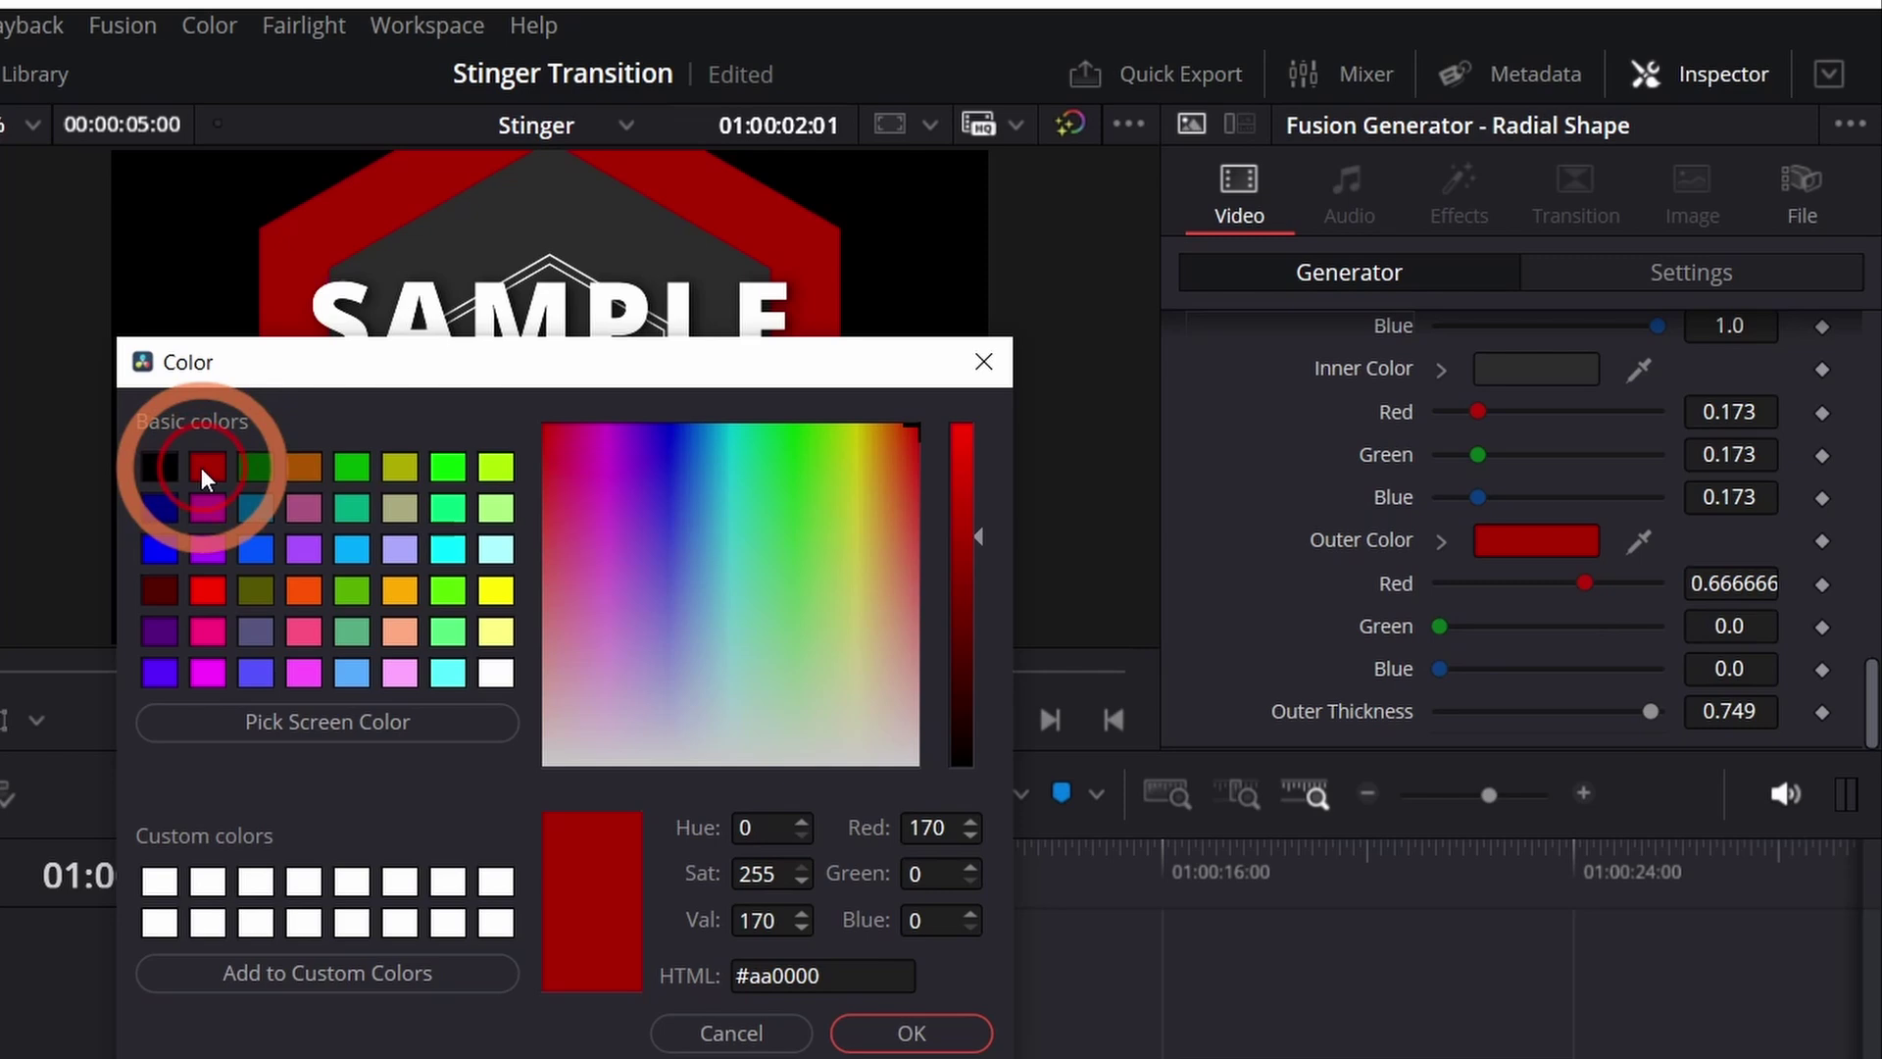
pyautogui.click(376, 781)
pyautogui.click(472, 864)
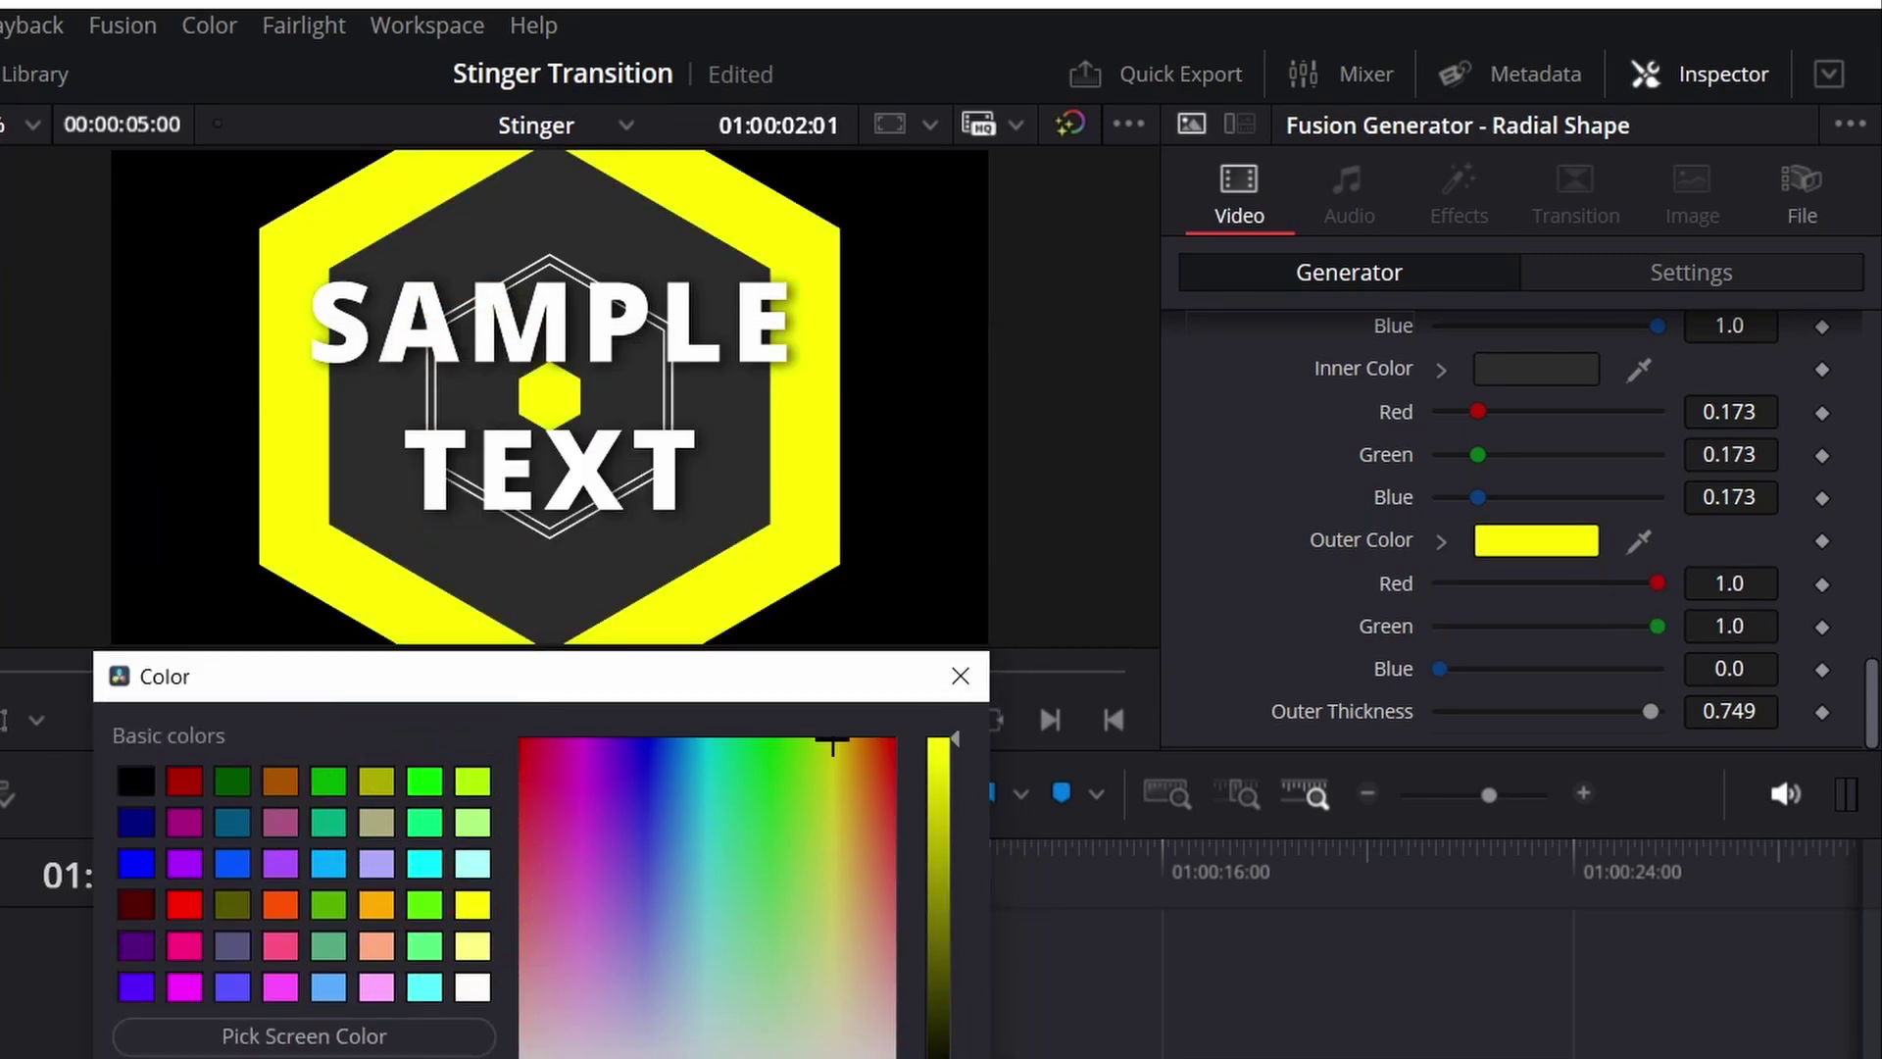
pyautogui.click(1848, 669)
pyautogui.click(451, 848)
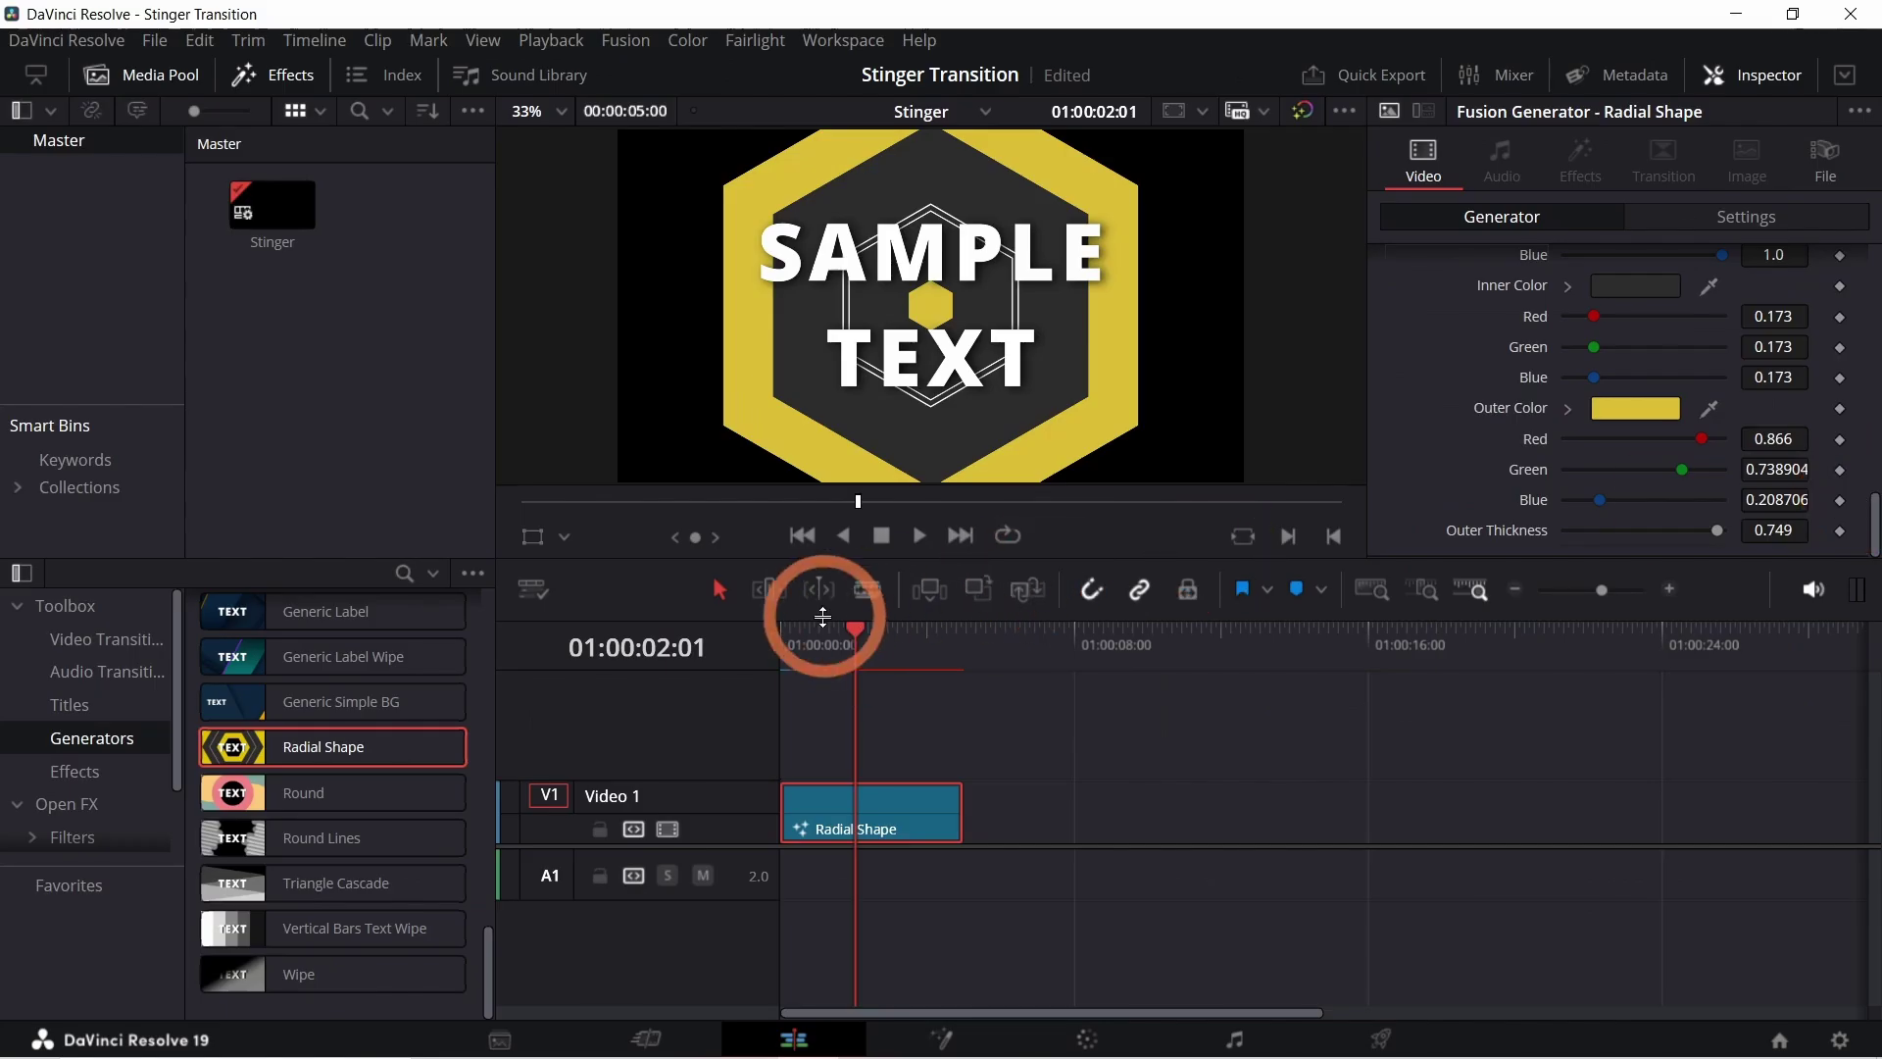
# Play the stinger, trim the Radial Shape clip's end to about three seconds, and replay it.
pyautogui.moveTo(822, 617); pyautogui.dragTo(685, 639)
pyautogui.press('space')
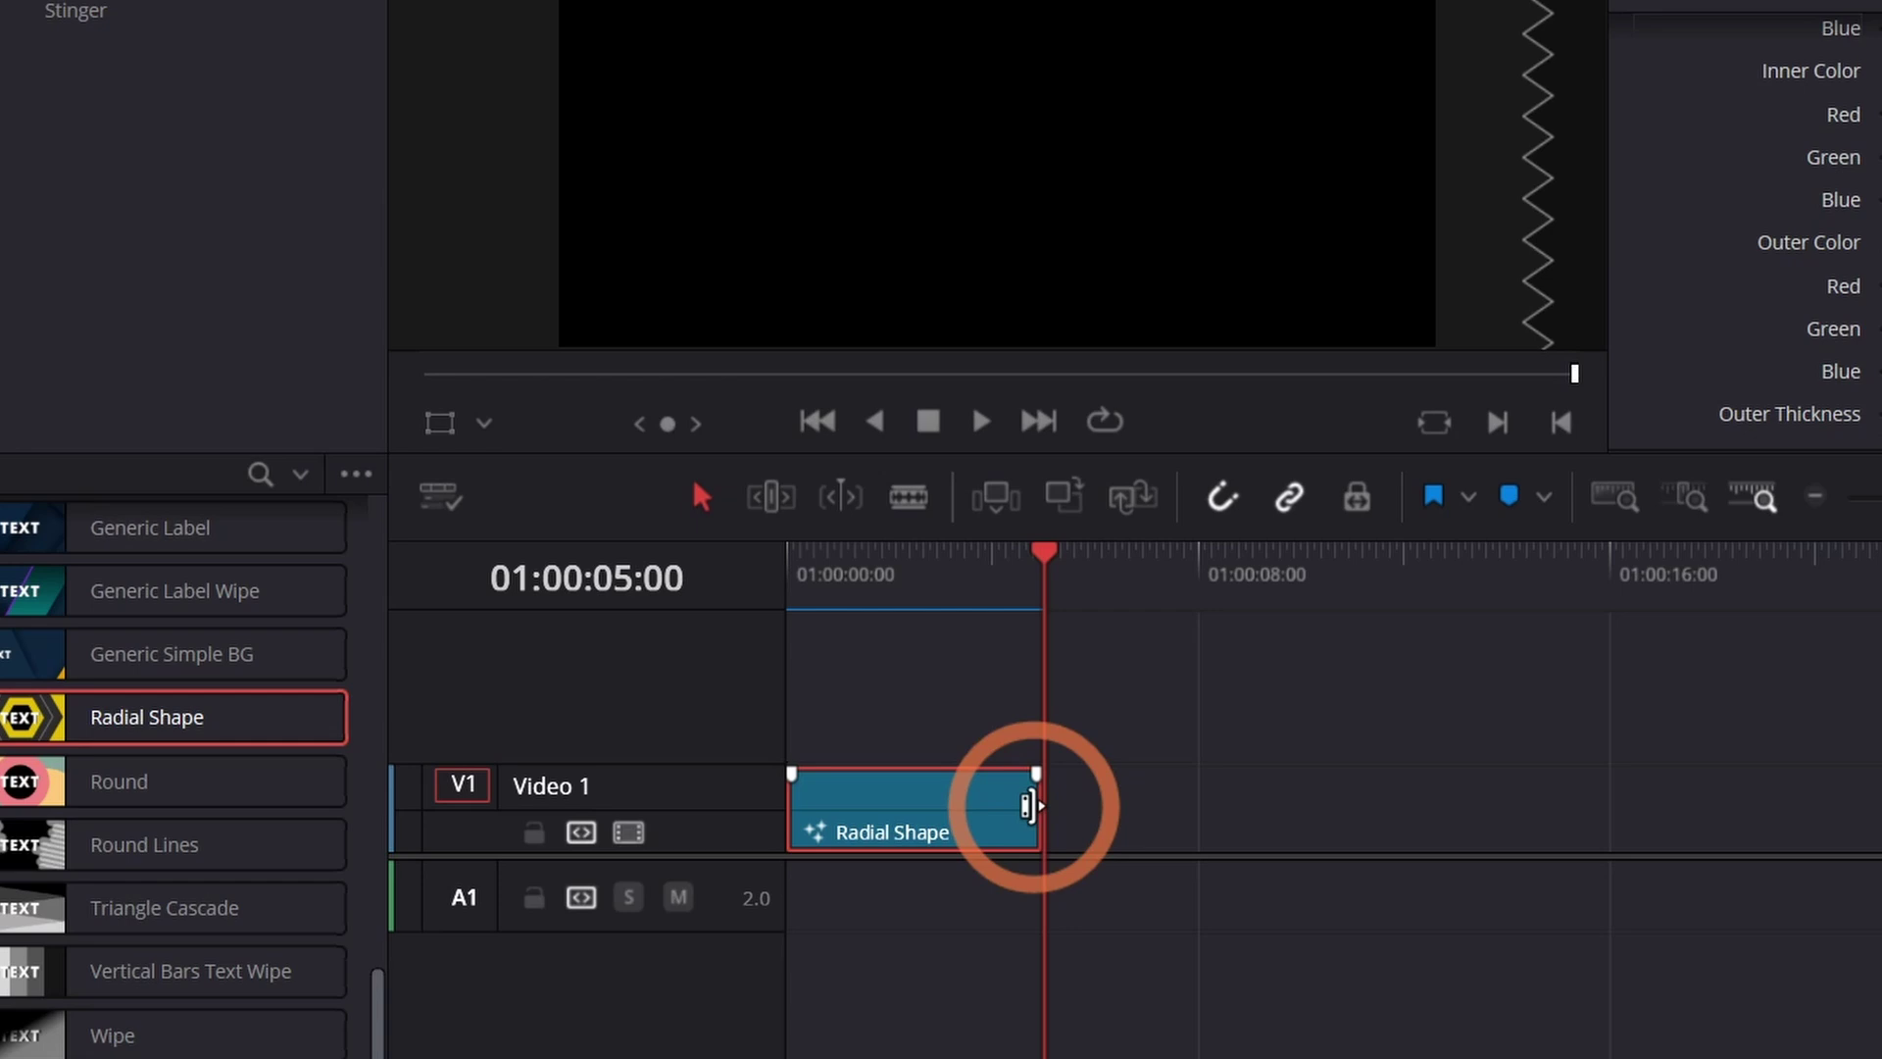
pyautogui.moveTo(1030, 806); pyautogui.dragTo(966, 805)
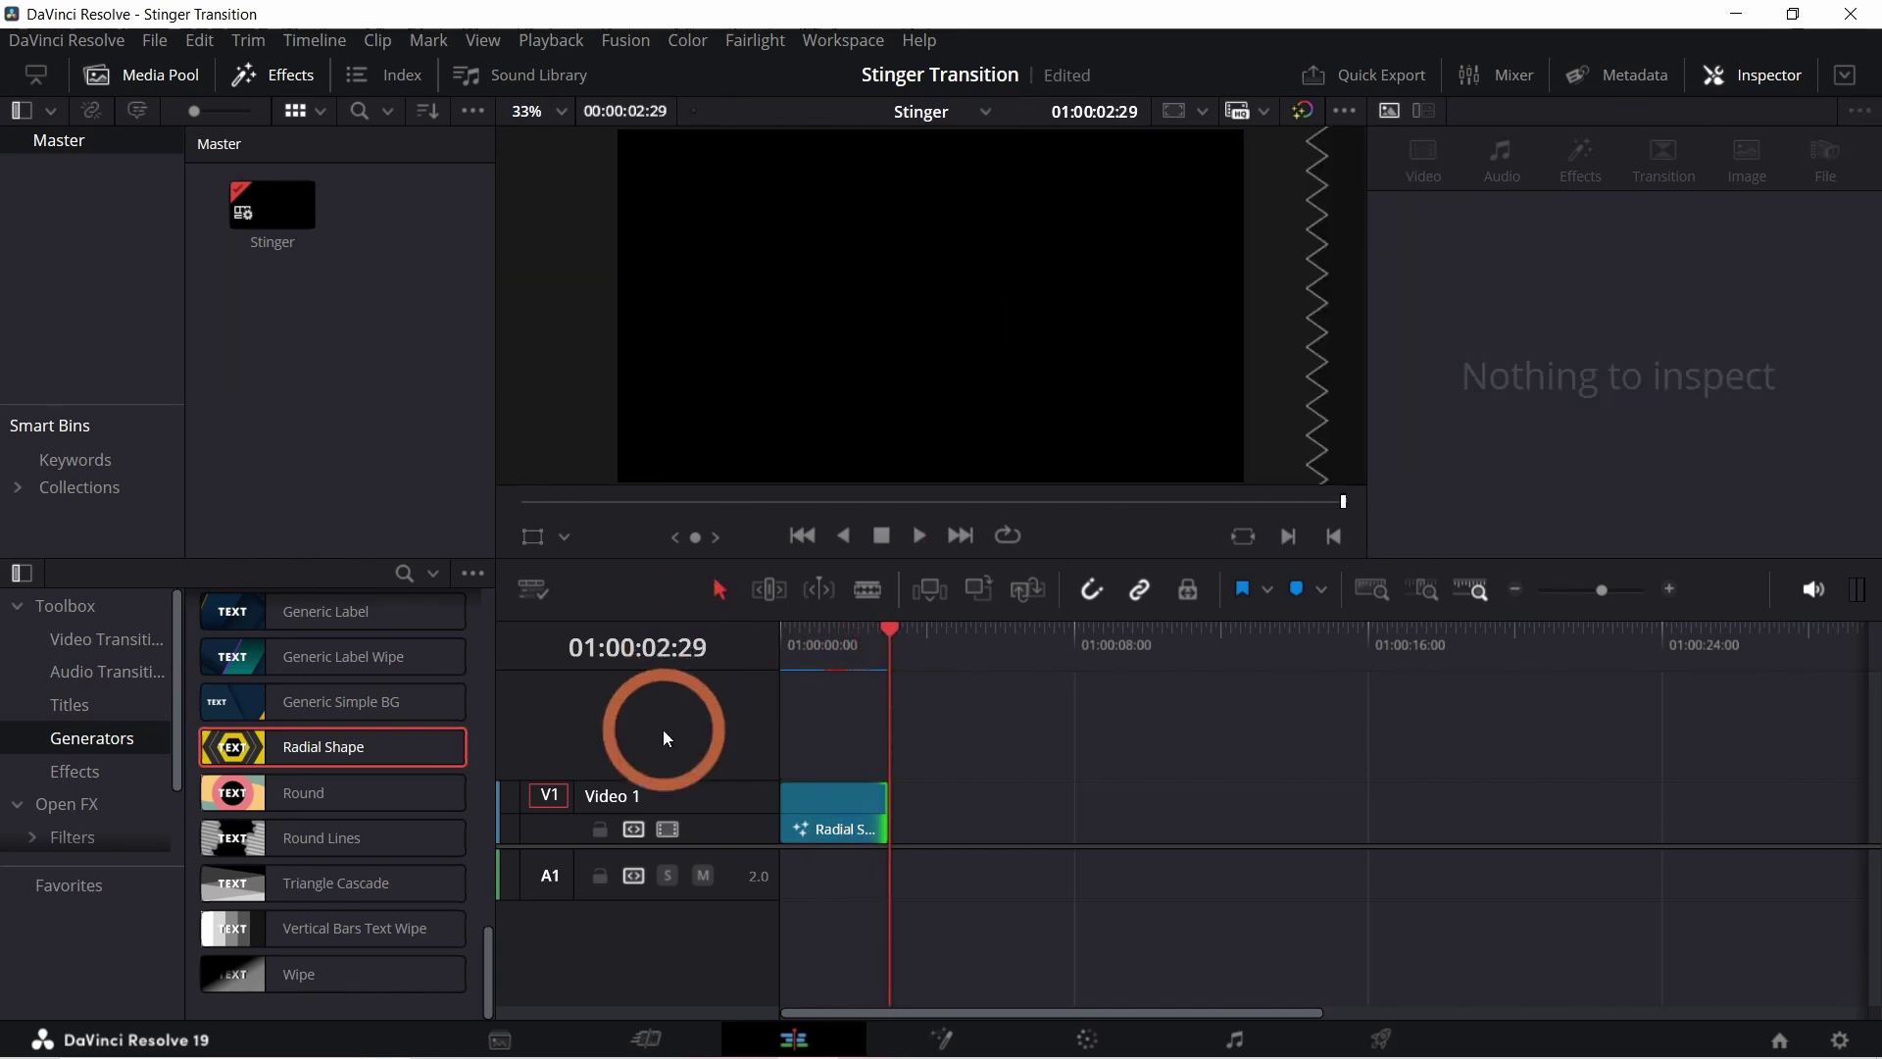
pyautogui.click(790, 649)
pyautogui.press('space')
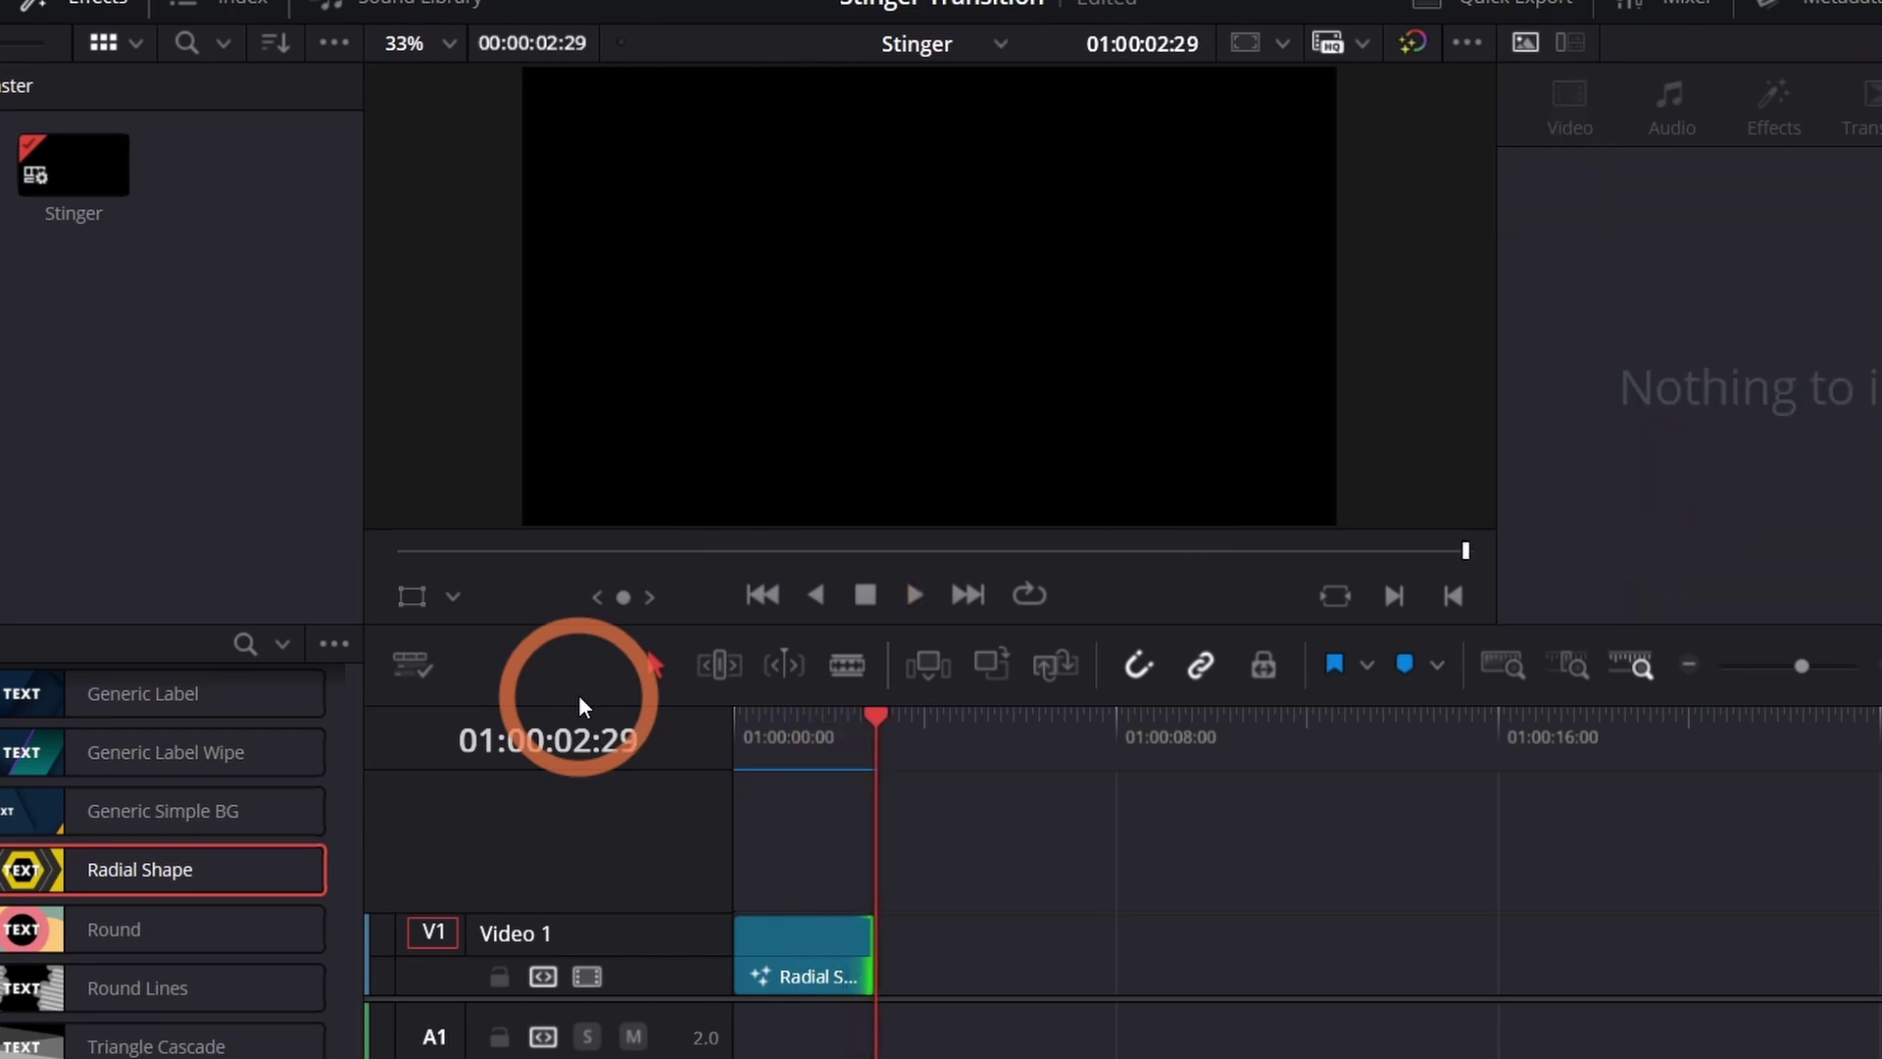
pyautogui.click(794, 727)
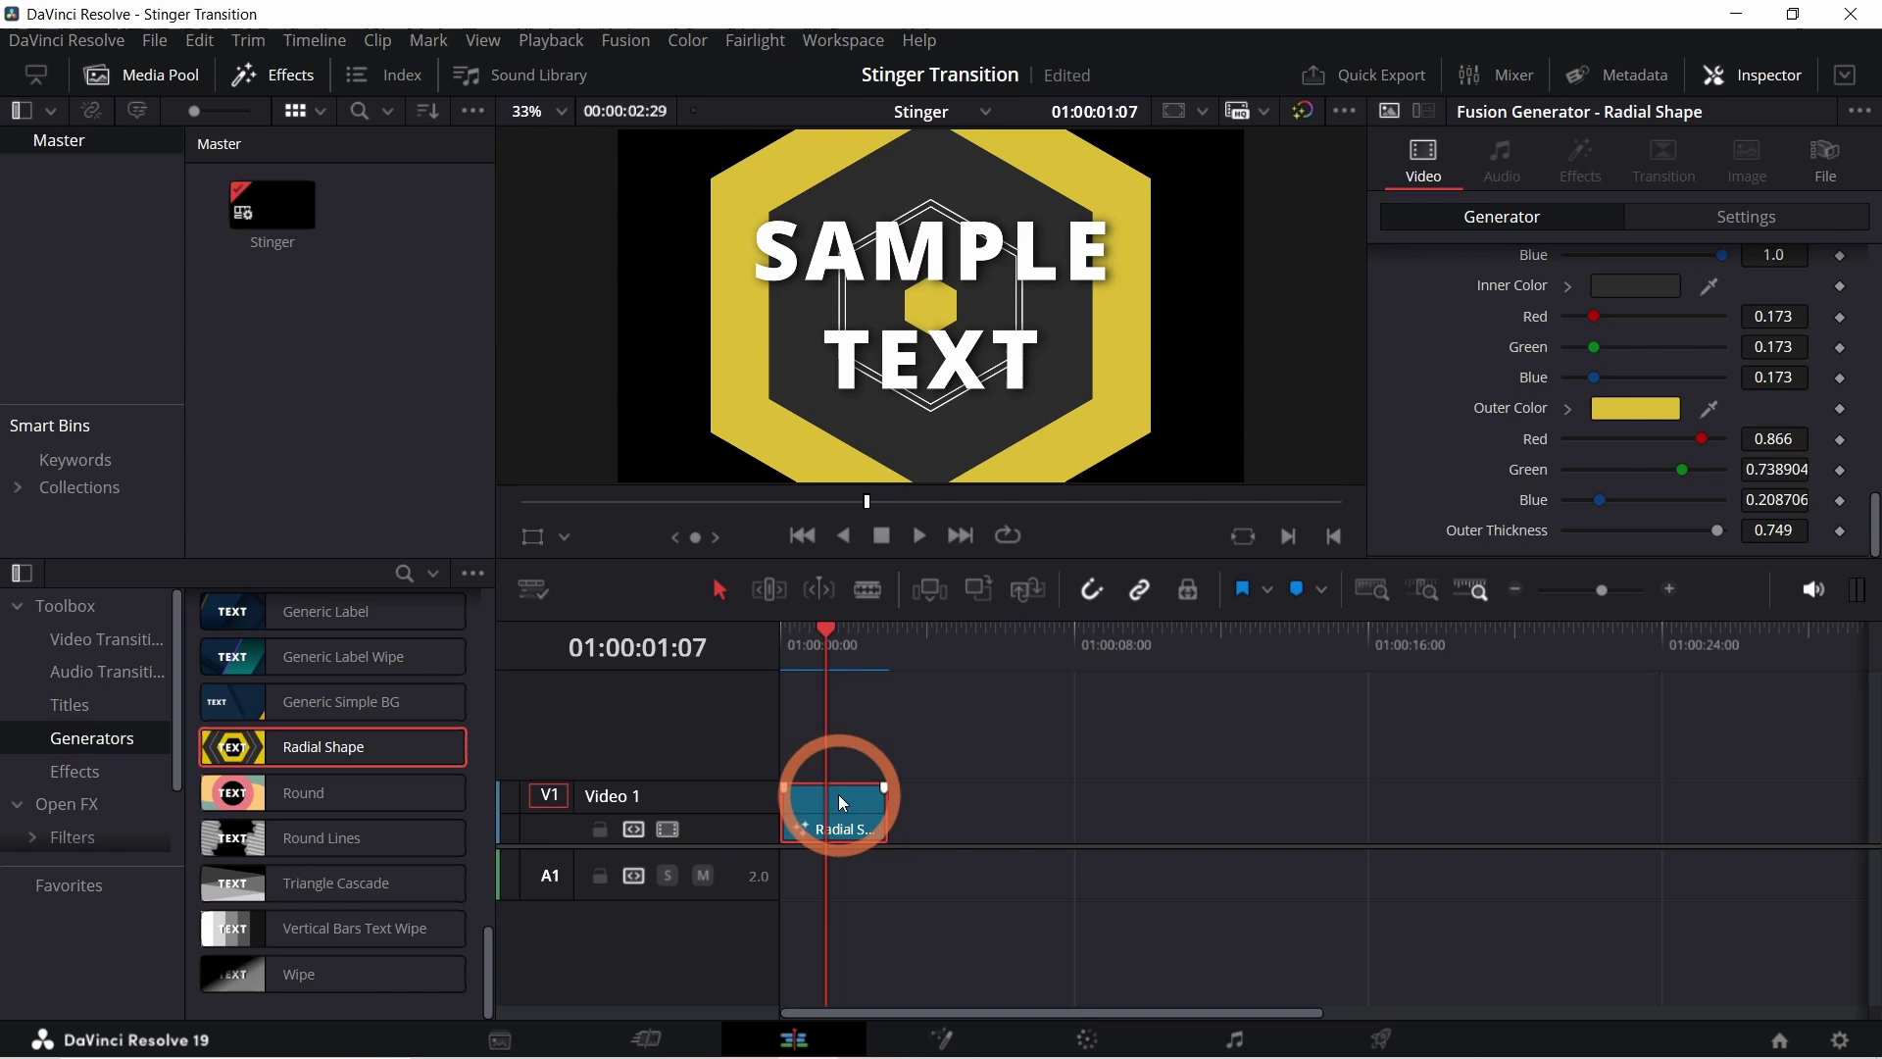
pyautogui.click(943, 1039)
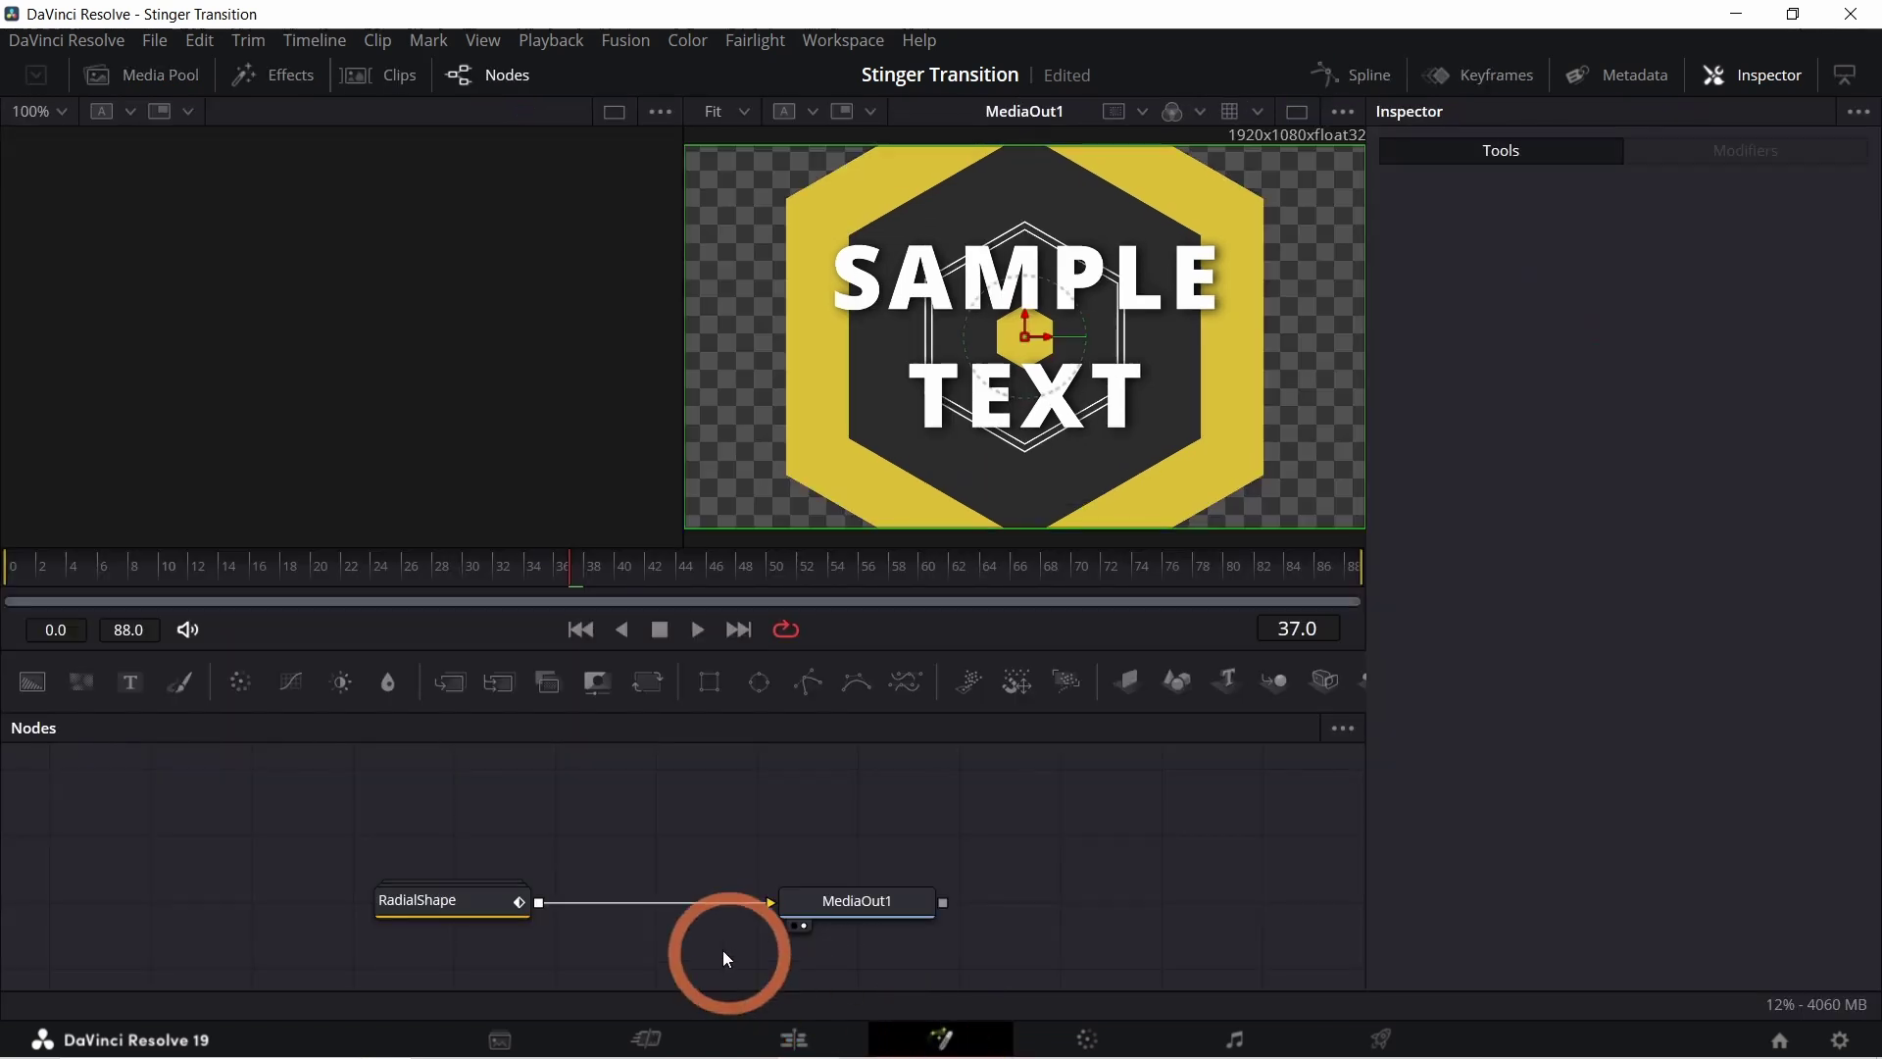
pyautogui.click(465, 903)
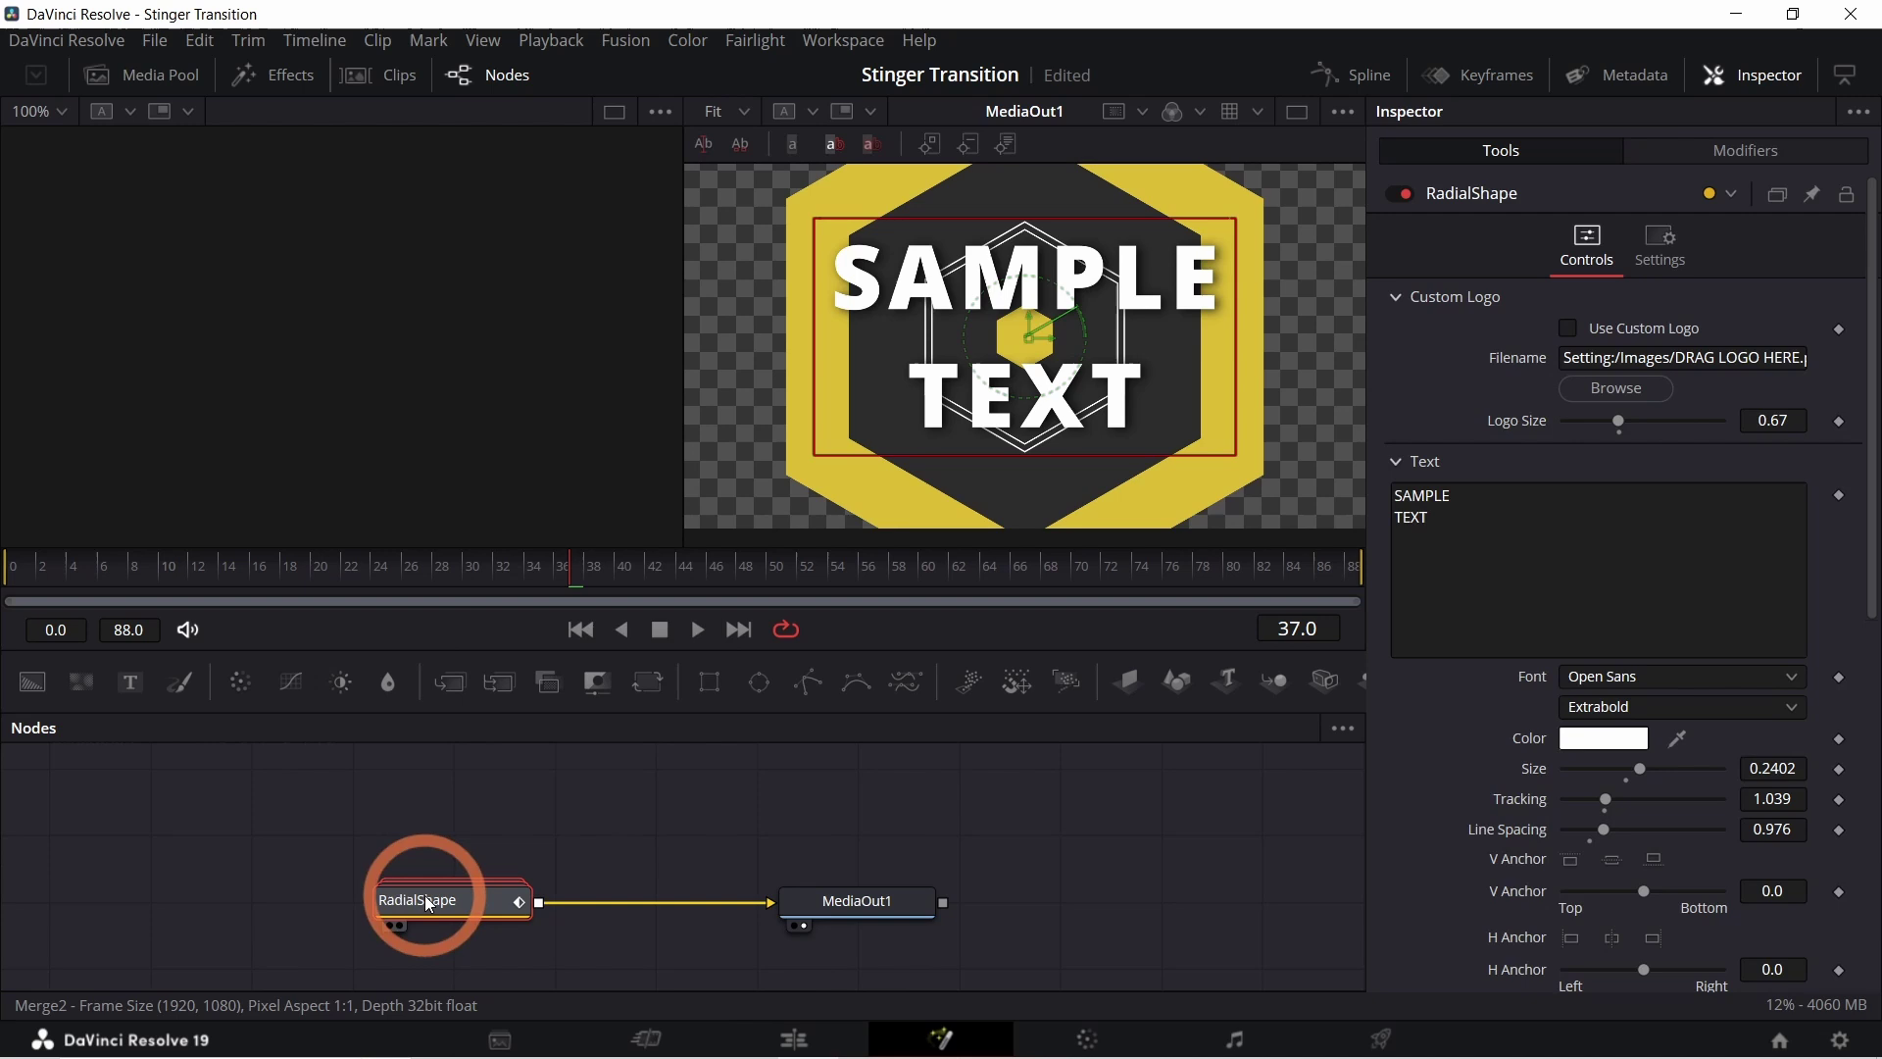
pyautogui.doubleClick(457, 908)
pyautogui.click(571, 573)
pyautogui.moveTo(517, 643); pyautogui.dragTo(621, 315)
pyautogui.moveTo(527, 543); pyautogui.dragTo(108, 533)
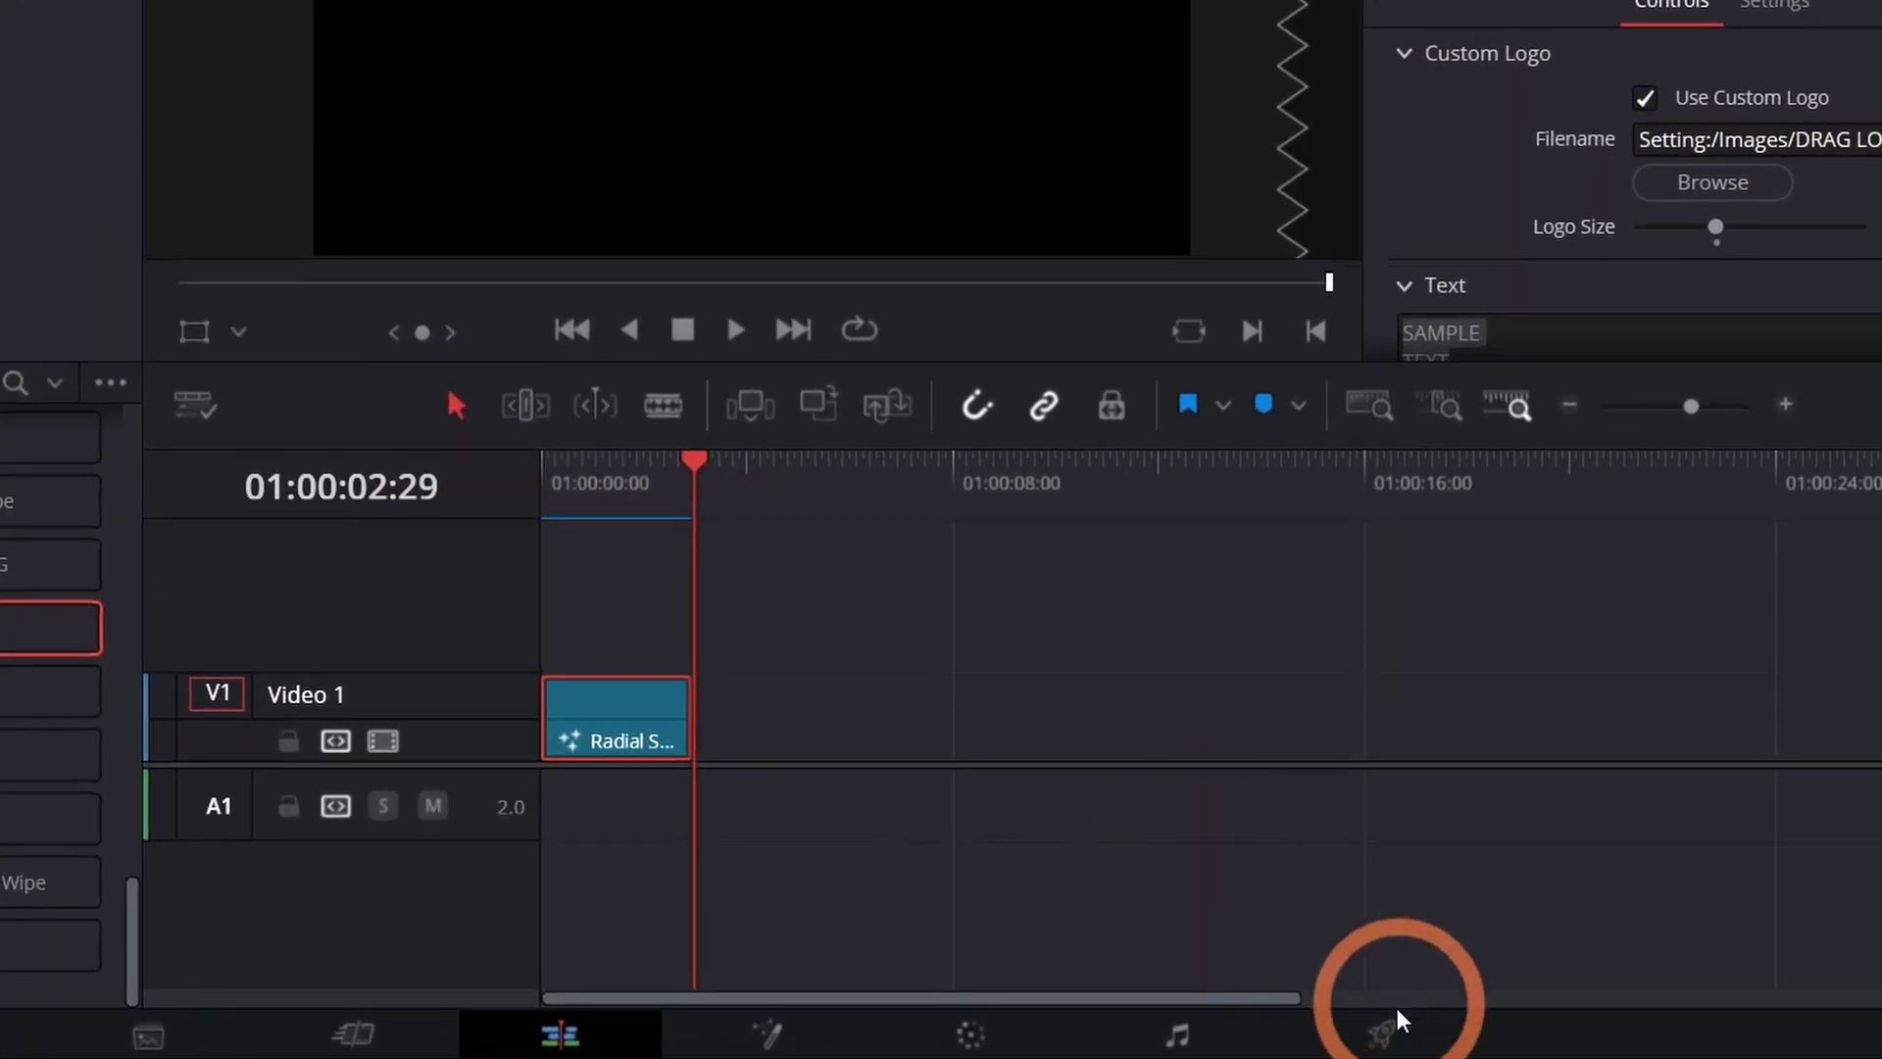
# On the Deliver page, name the render OBS Stinger and save it to the Exports folder.
pyautogui.click(1384, 1031)
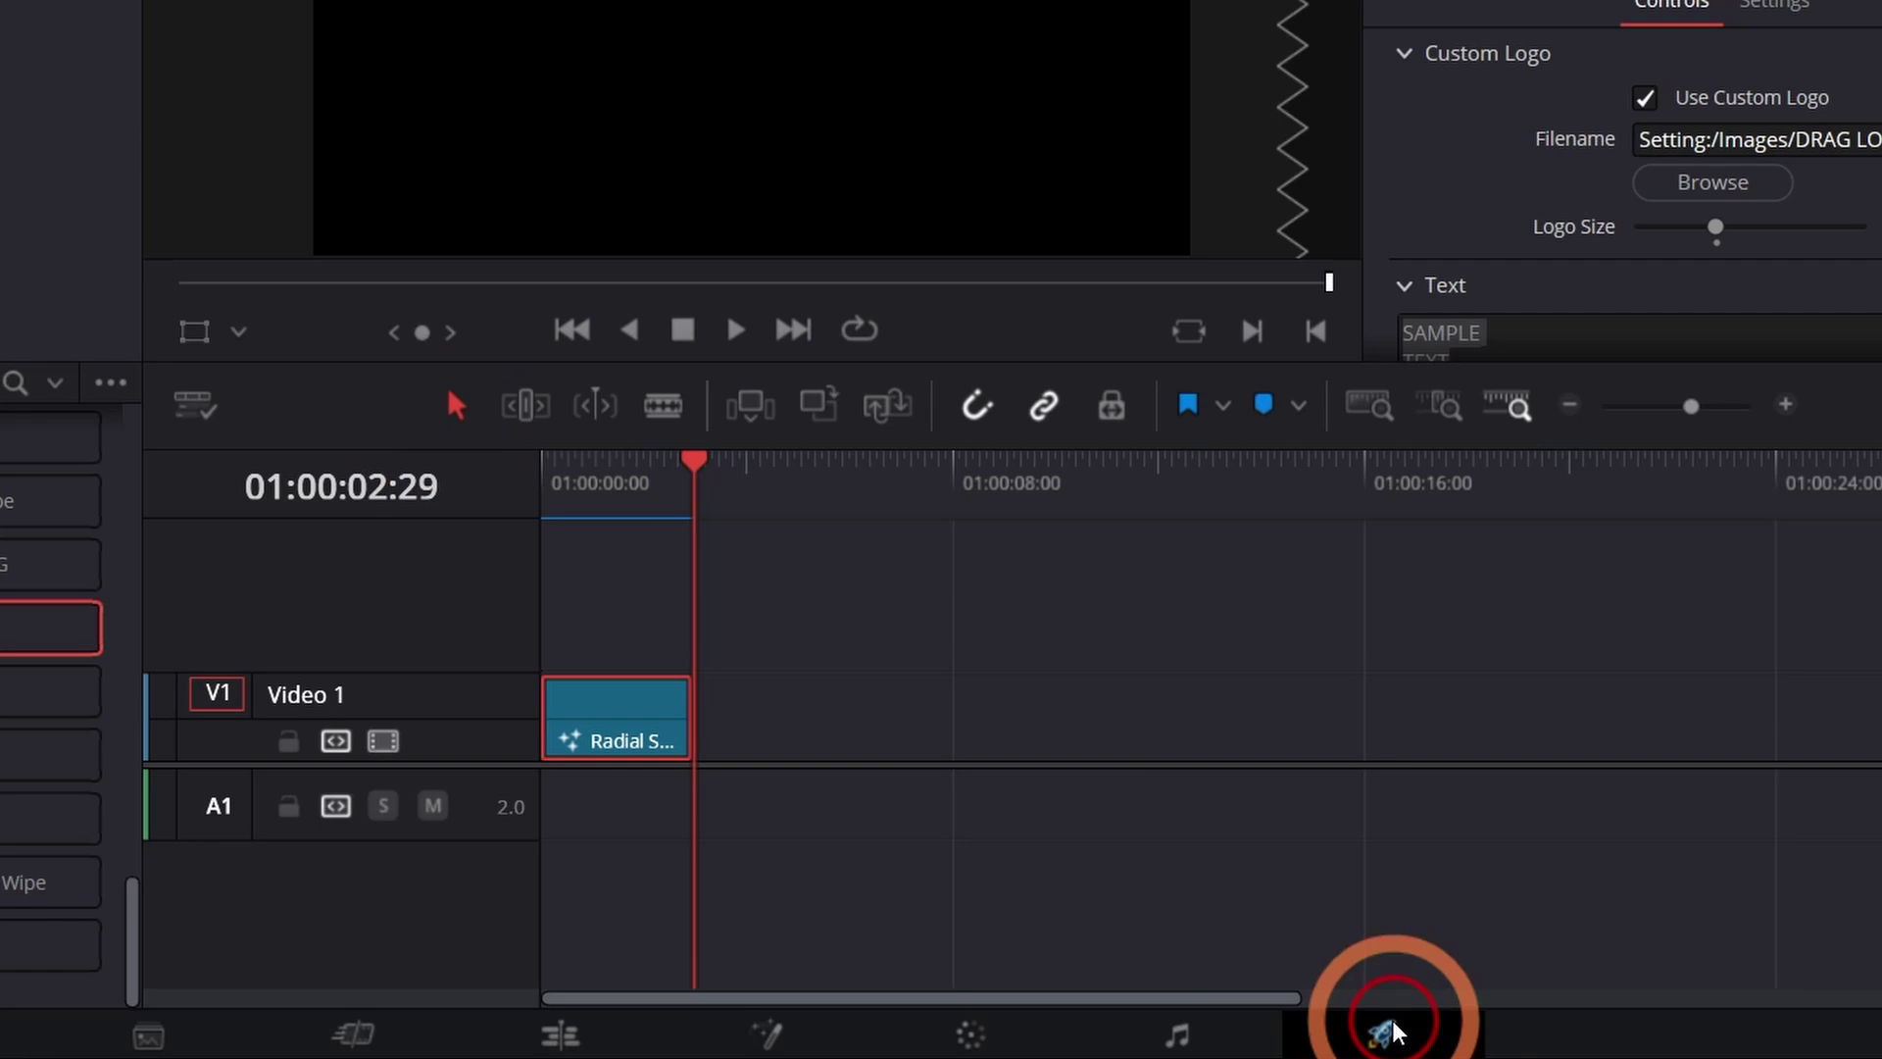
pyautogui.click(41, 225)
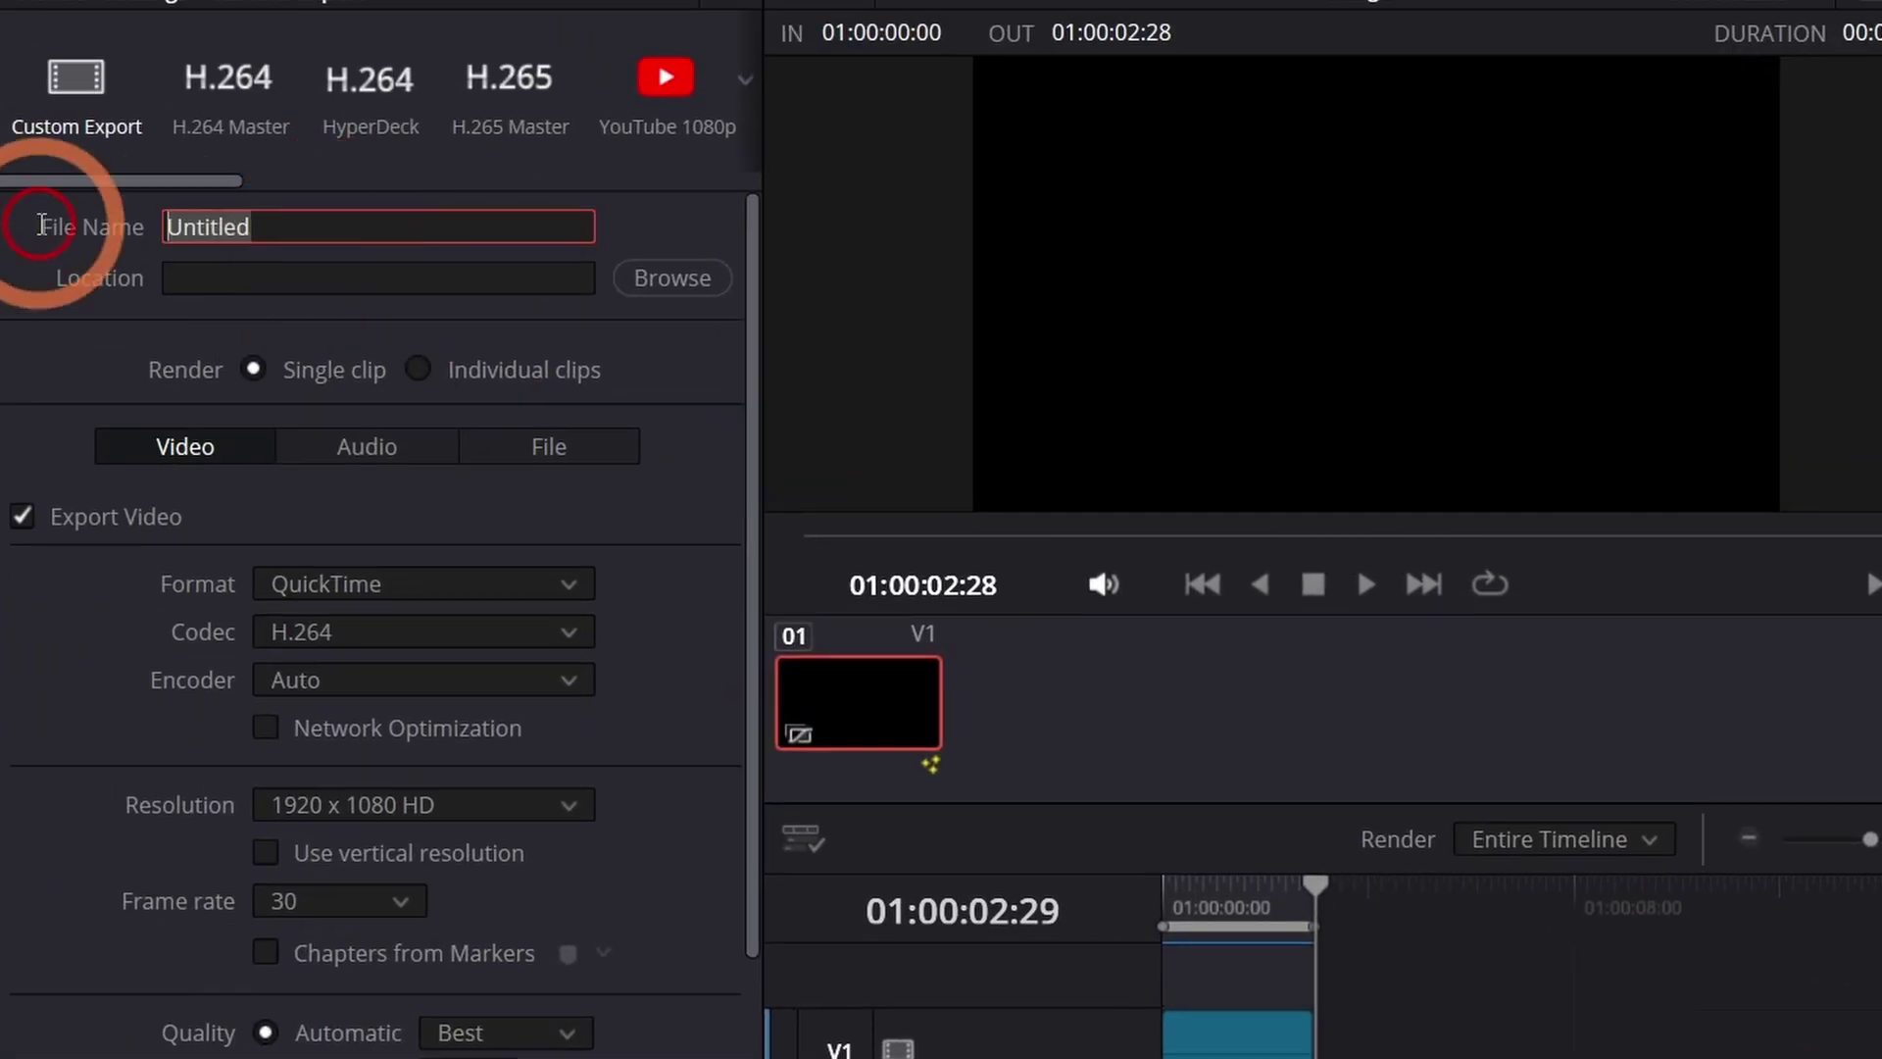
pyautogui.write('OBS Stinger')
pyautogui.click(659, 278)
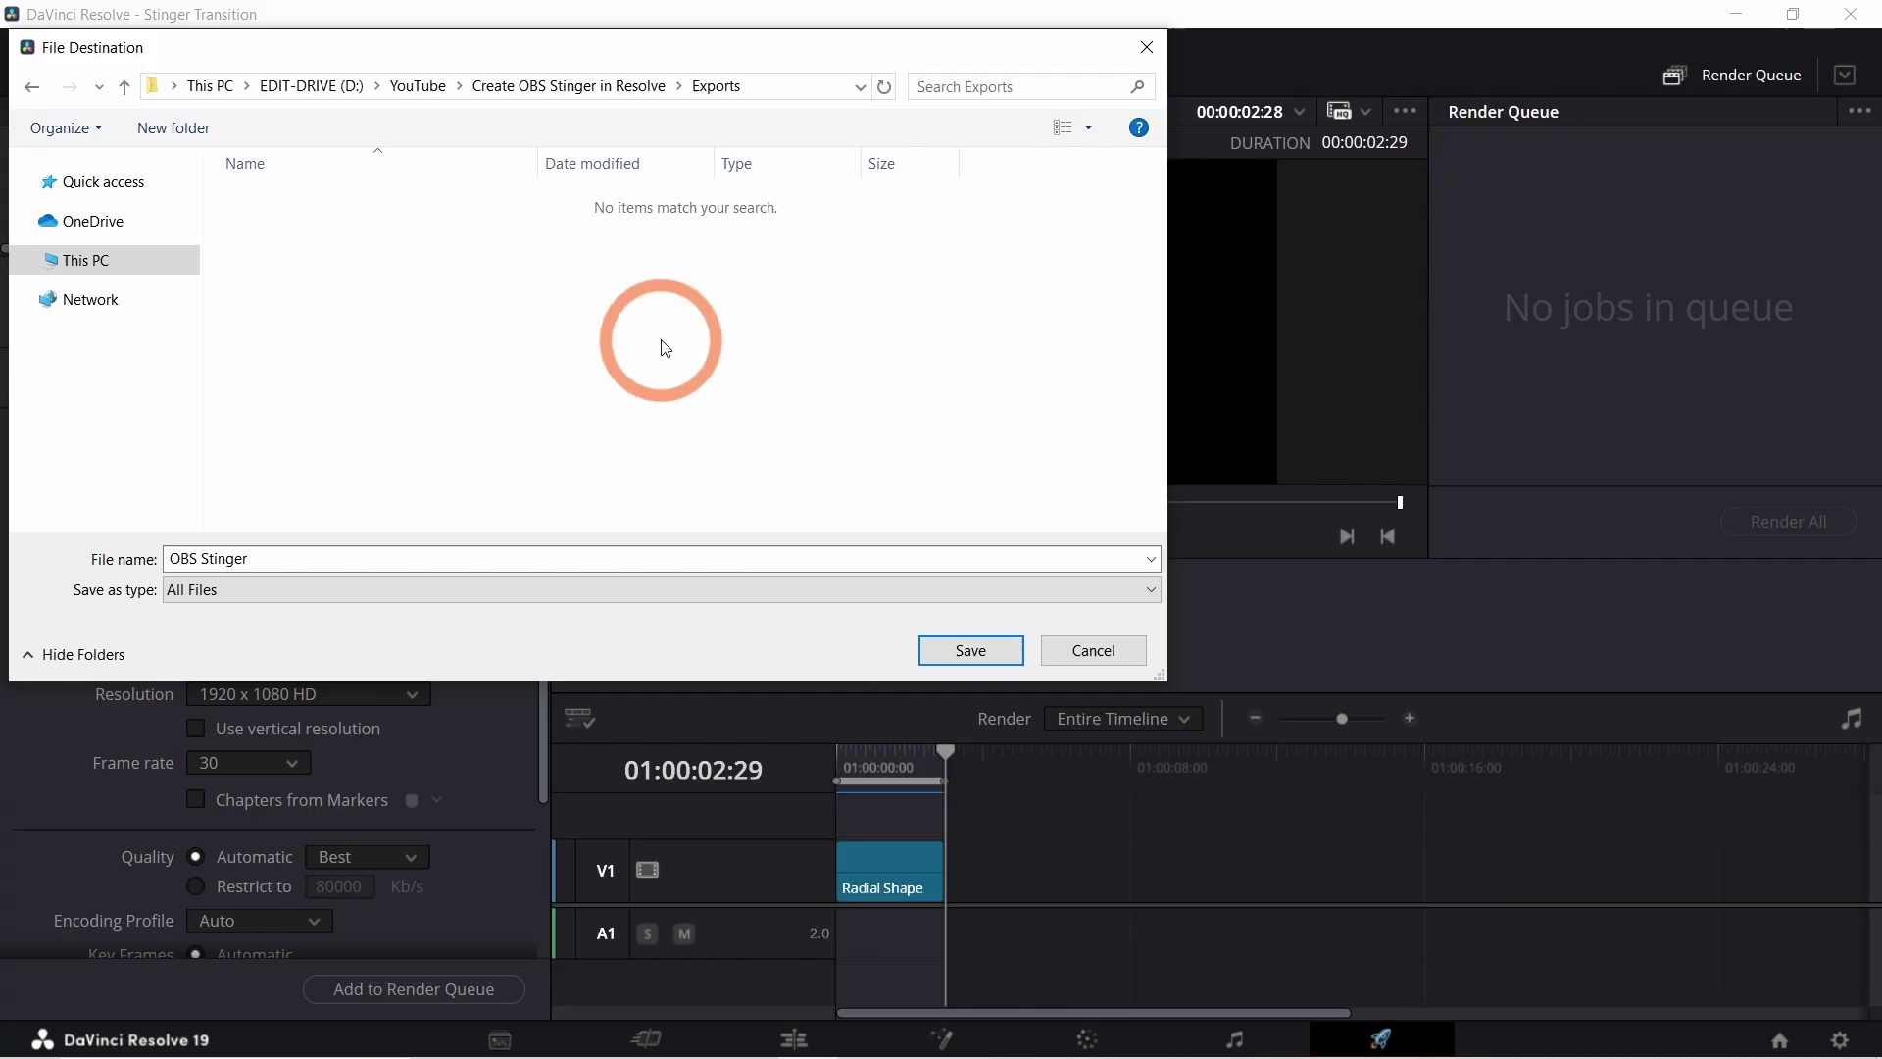
pyautogui.click(972, 650)
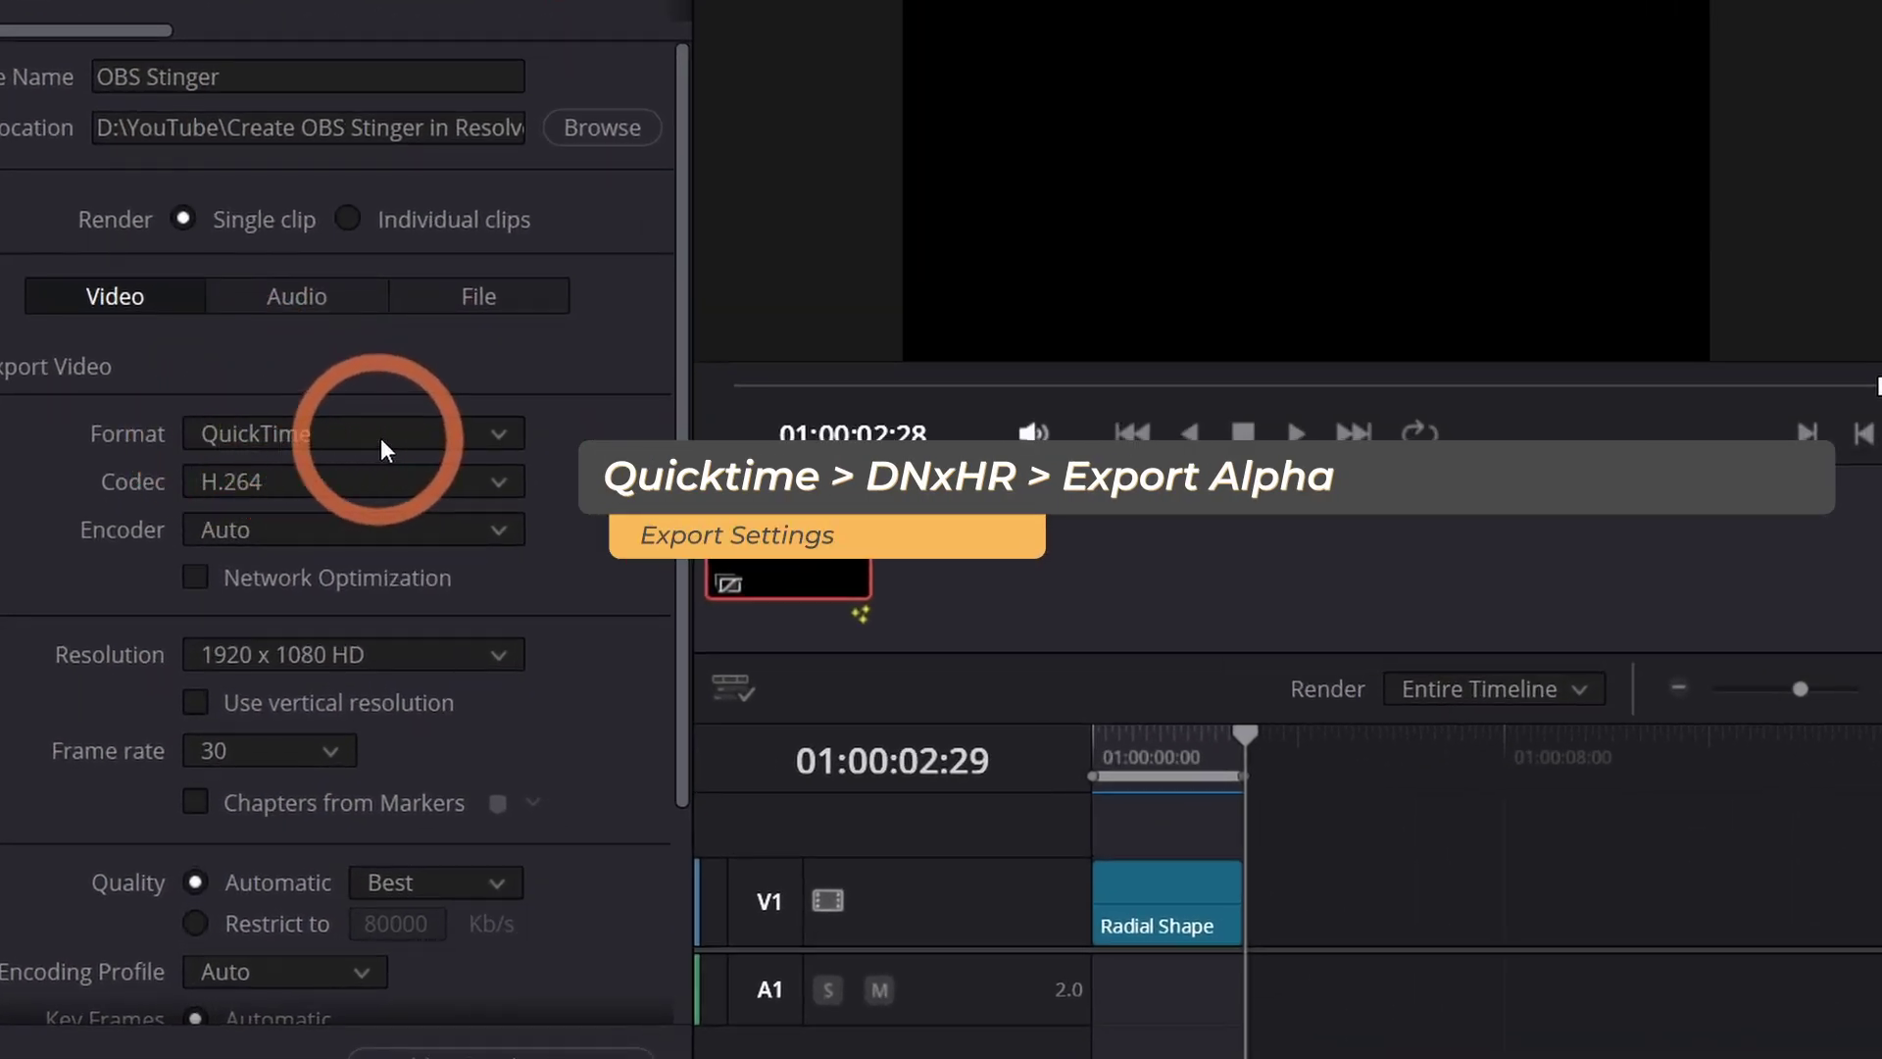
# Set QuickTime format, GoPro CineForm codec, RGB 16-bit type, and enable Export Alpha.
pyautogui.click(482, 431)
pyautogui.click(257, 810)
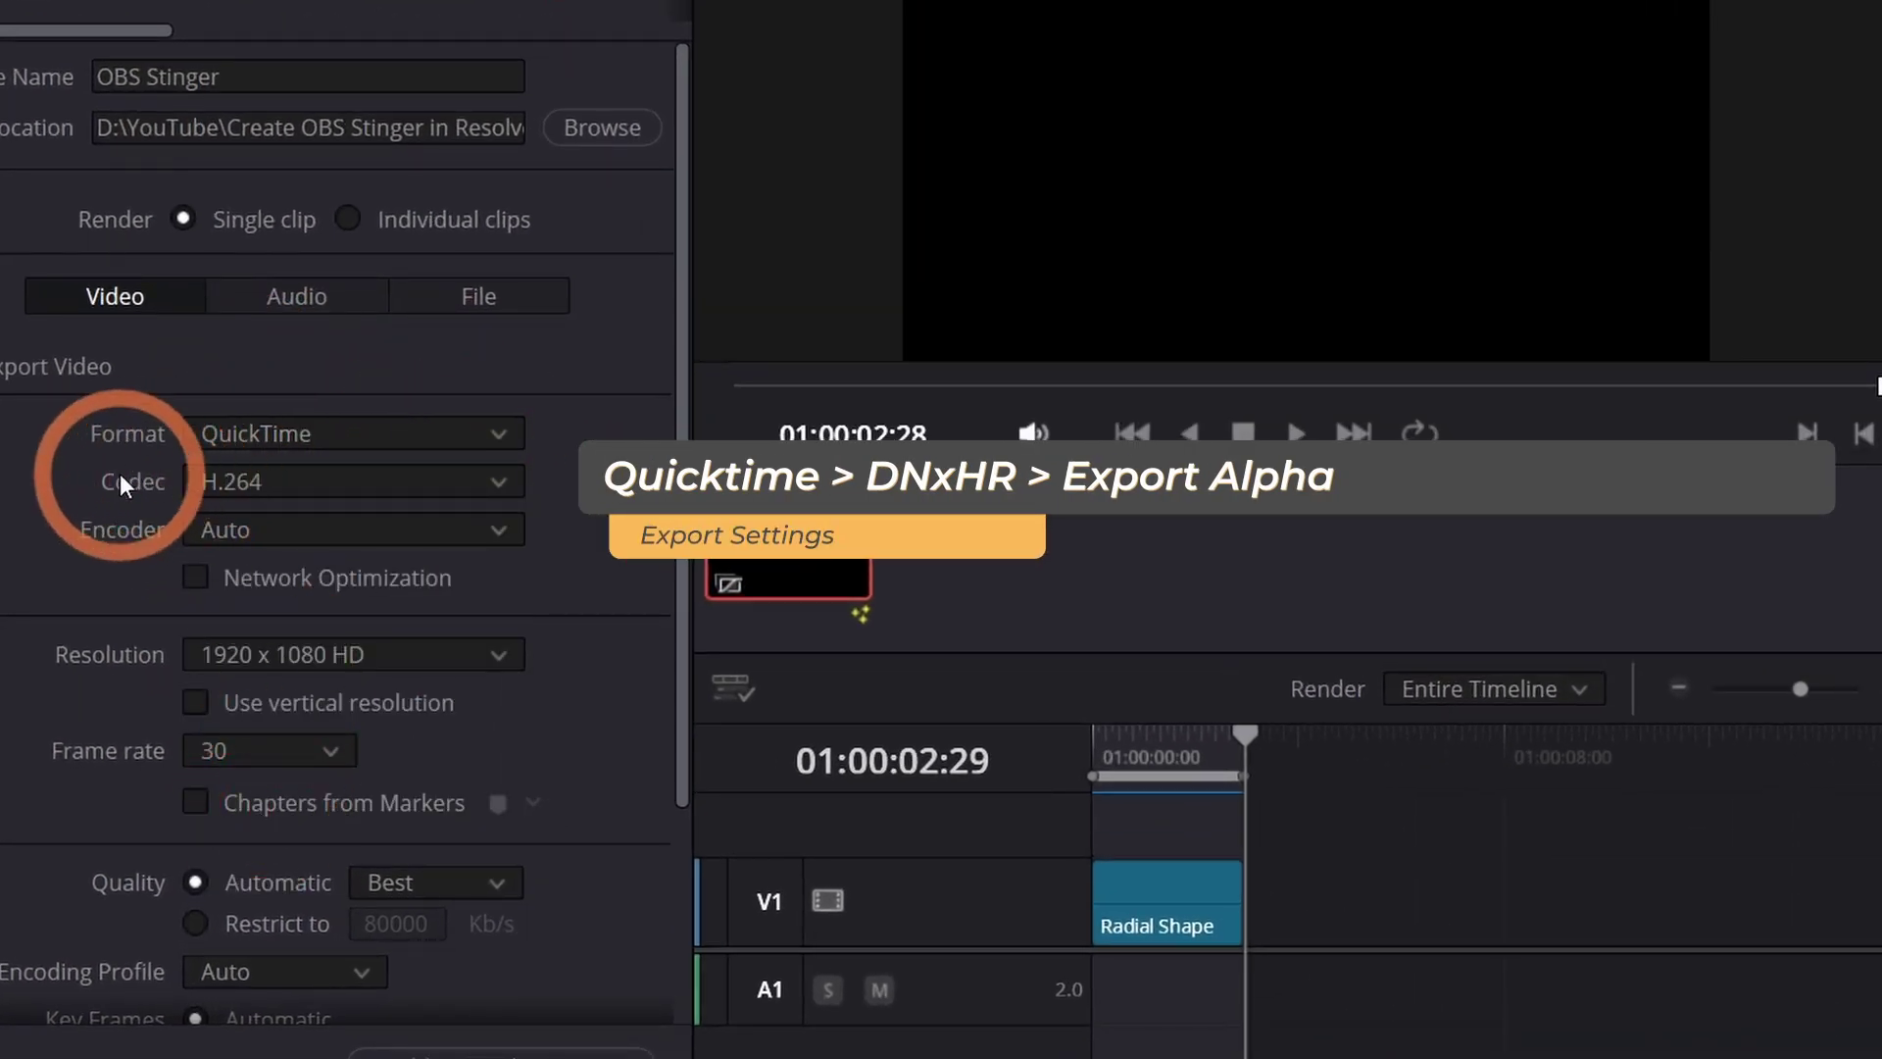
pyautogui.click(490, 482)
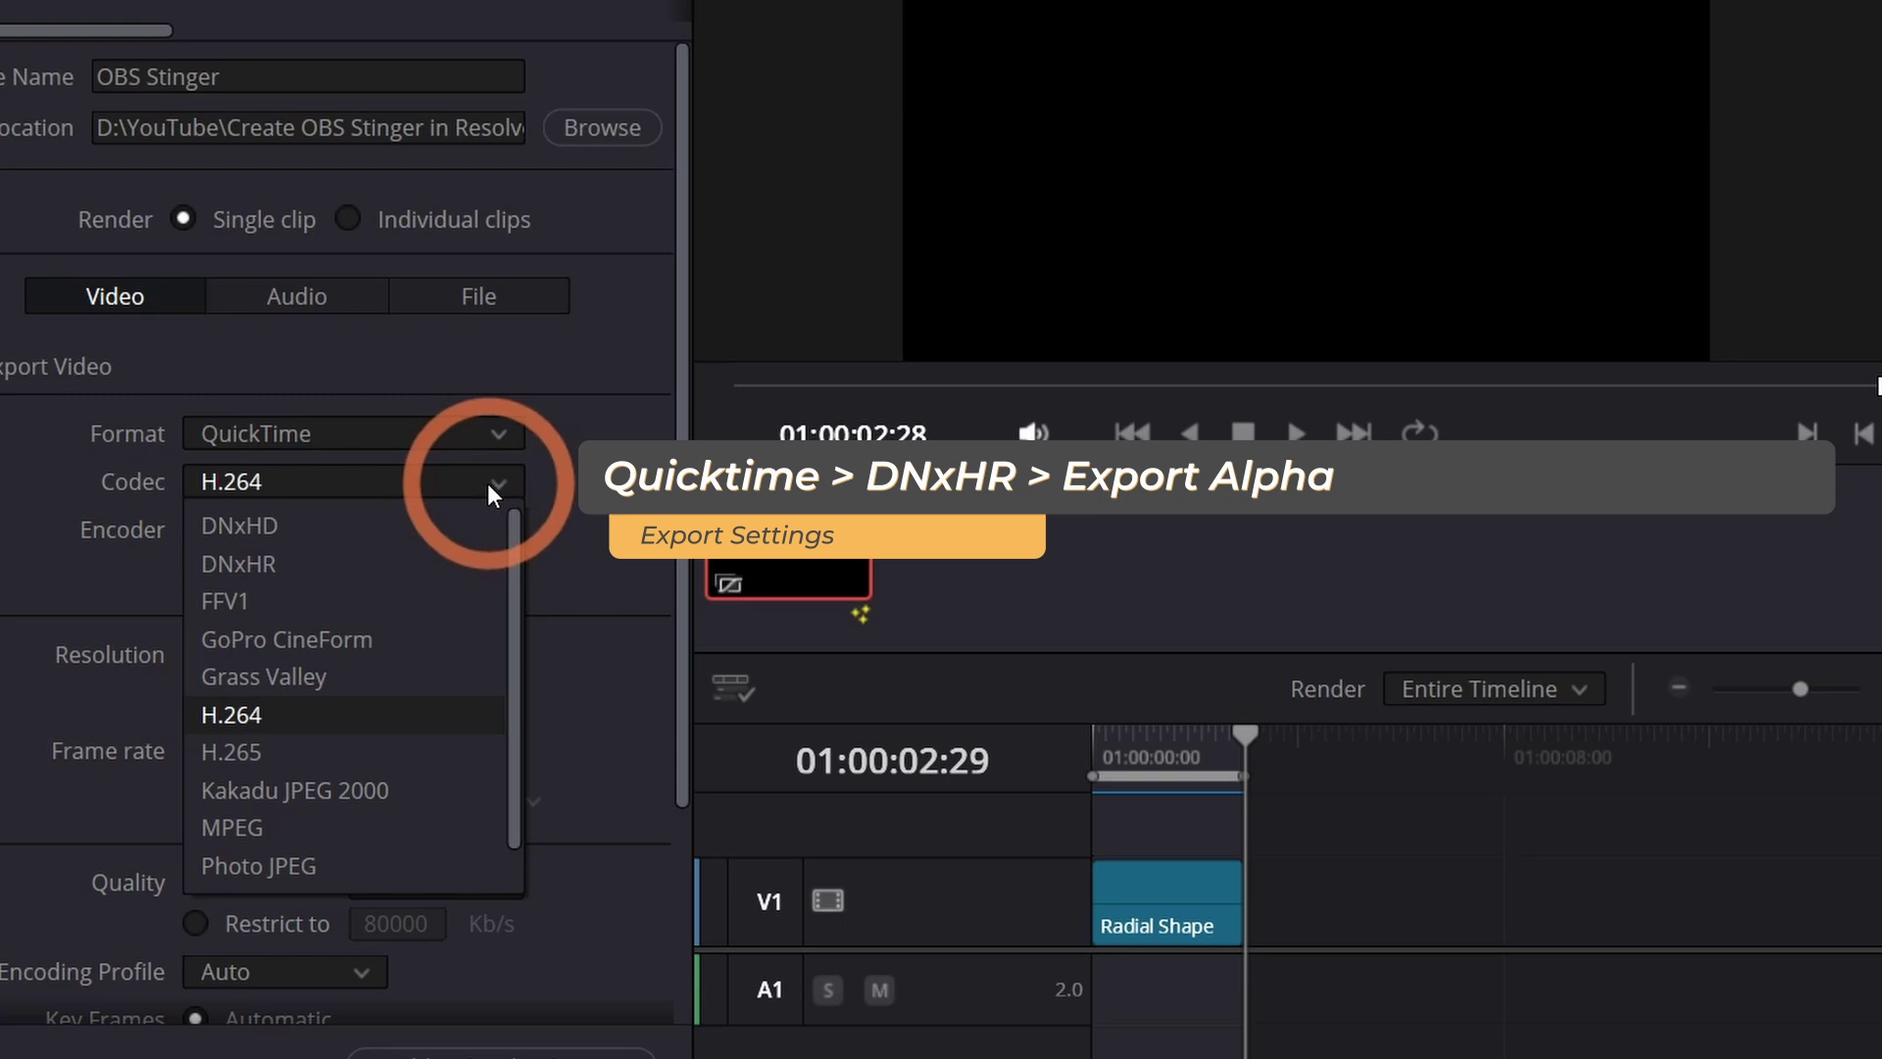
pyautogui.click(285, 555)
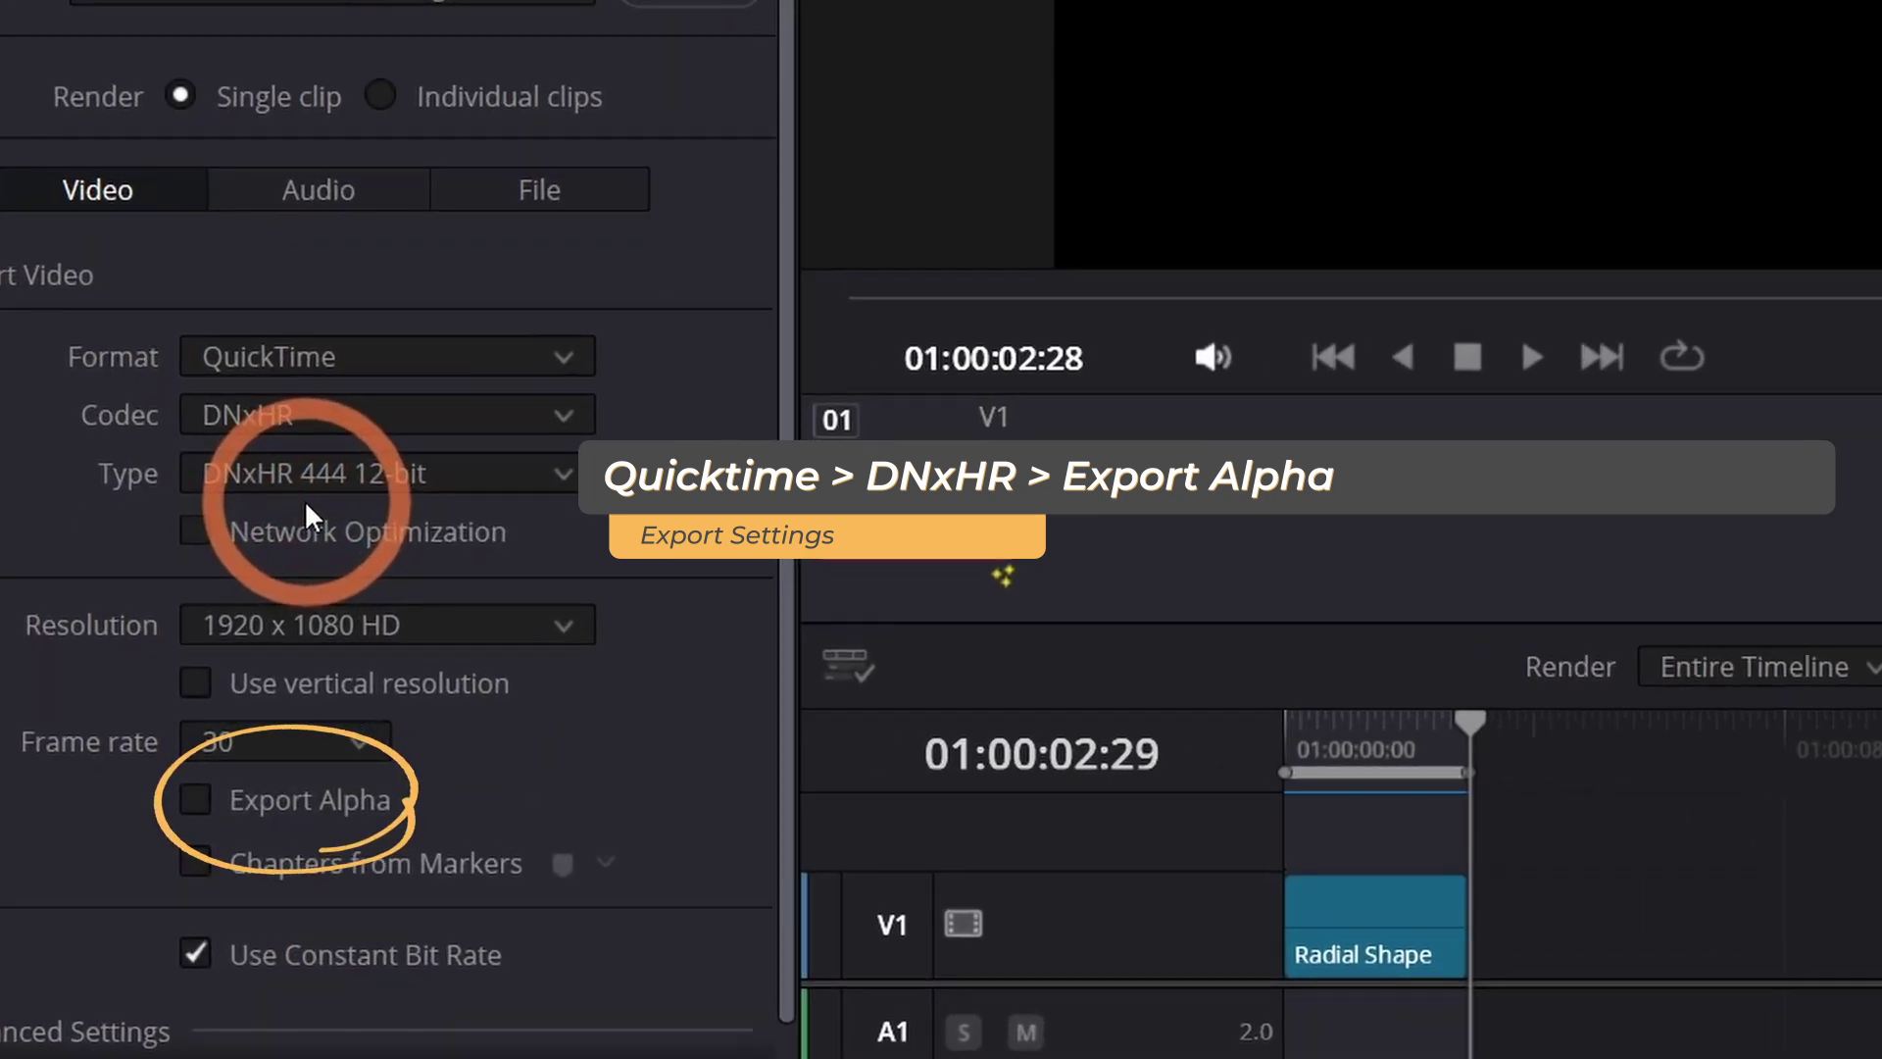
pyautogui.click(545, 415)
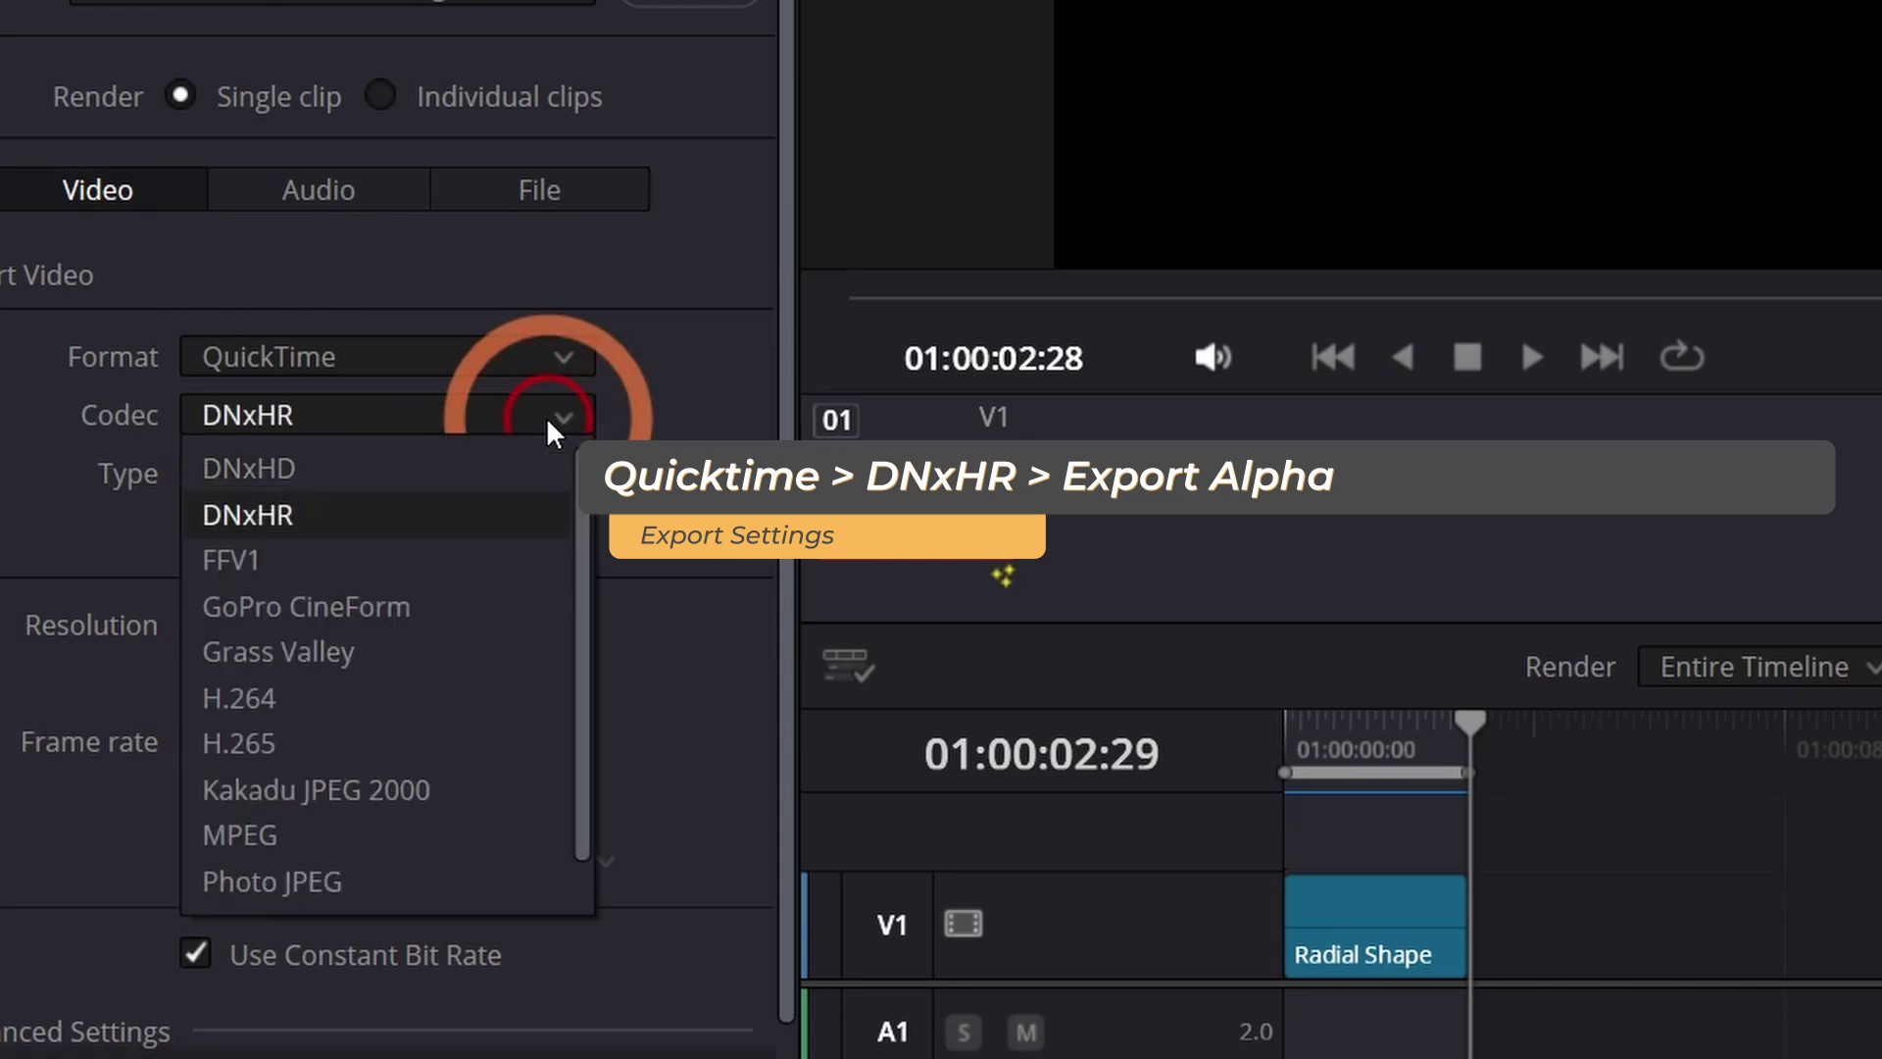
pyautogui.click(343, 604)
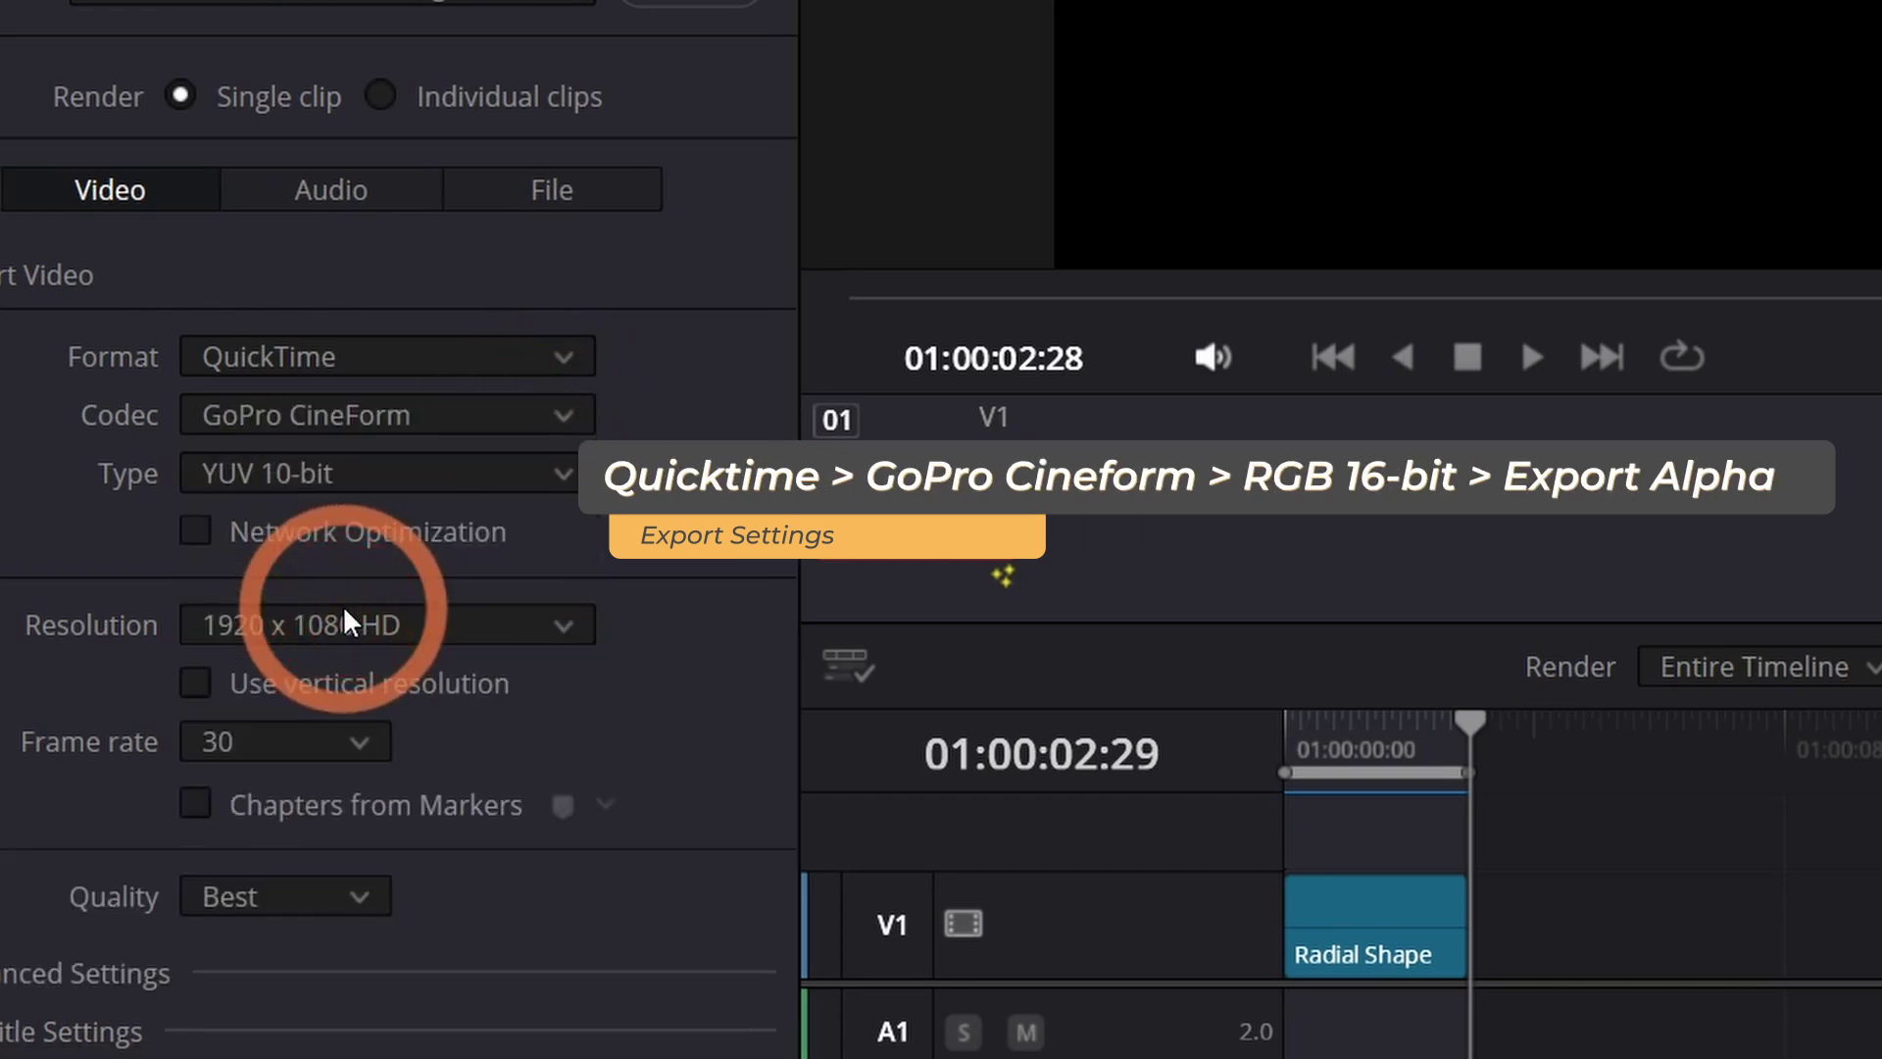
pyautogui.click(563, 472)
pyautogui.click(265, 522)
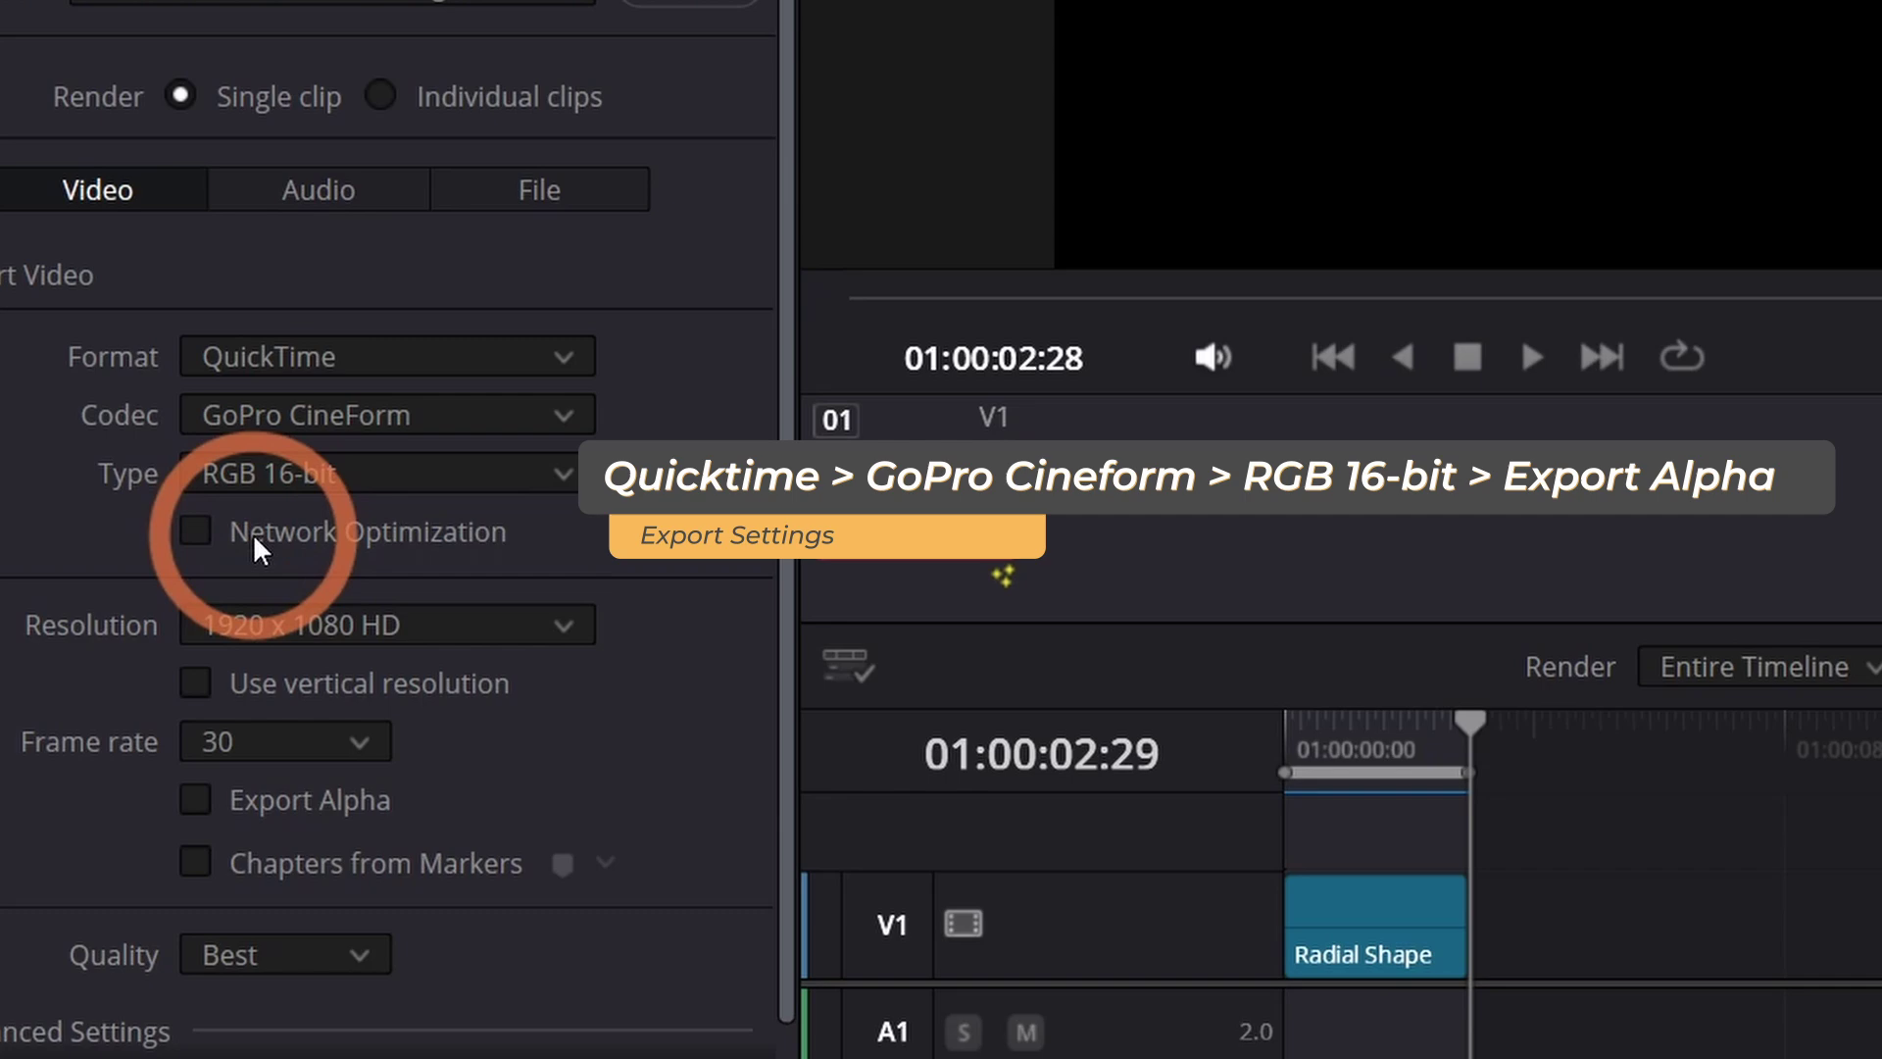
pyautogui.click(204, 810)
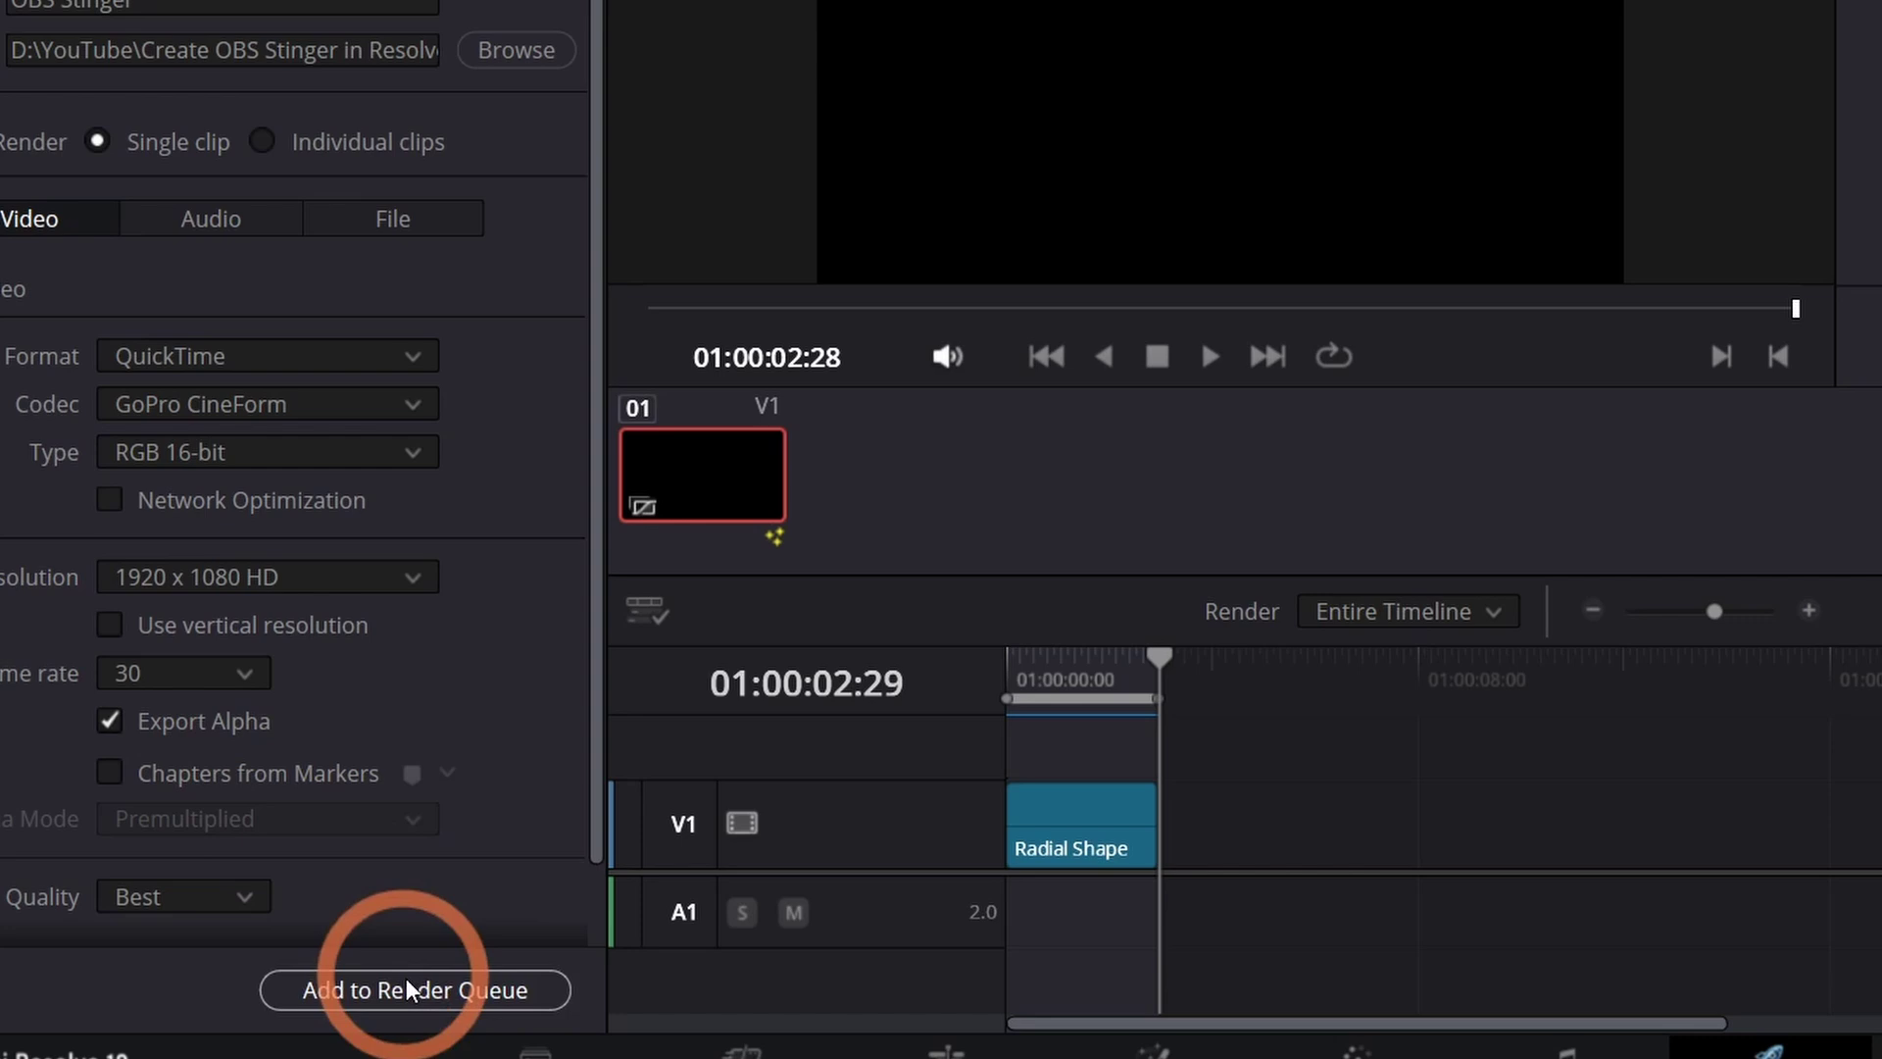
# Queue and render the job, then select OBS Stinger.mov in the Exports folder.
pyautogui.click(406, 988)
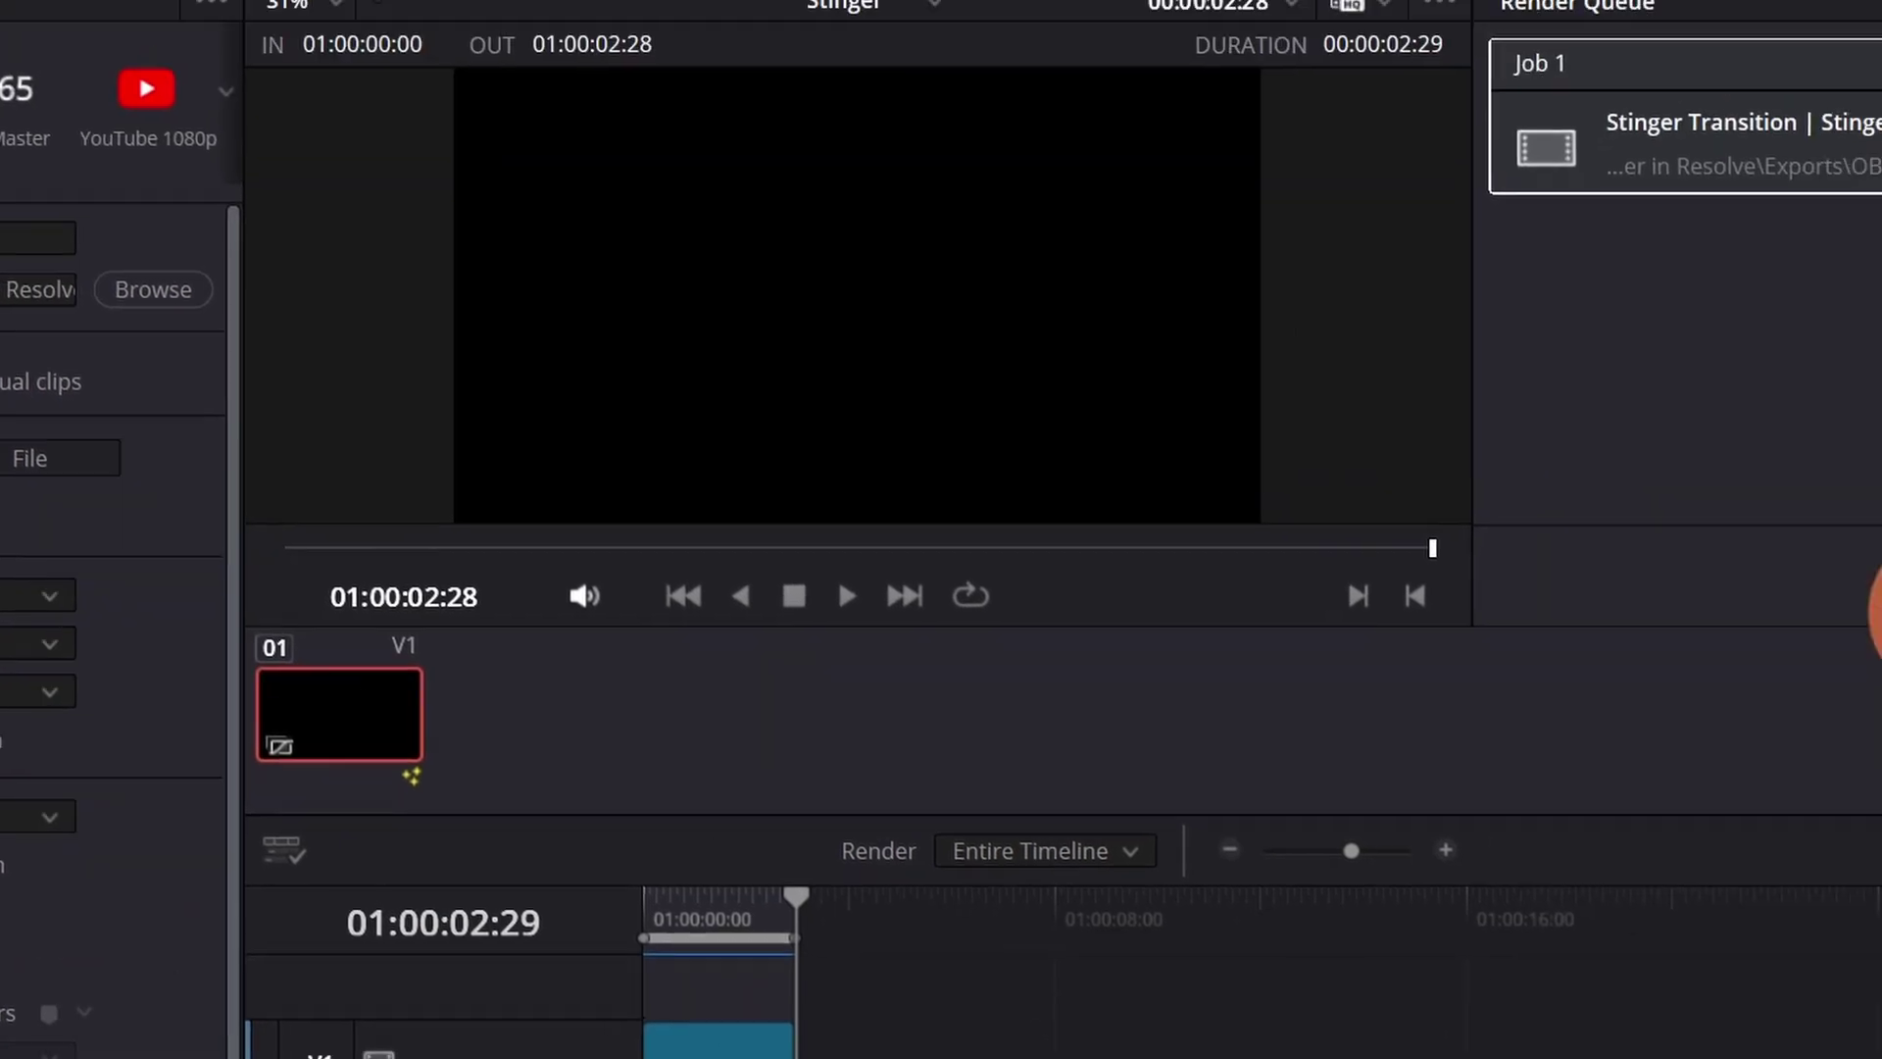
pyautogui.click(1877, 577)
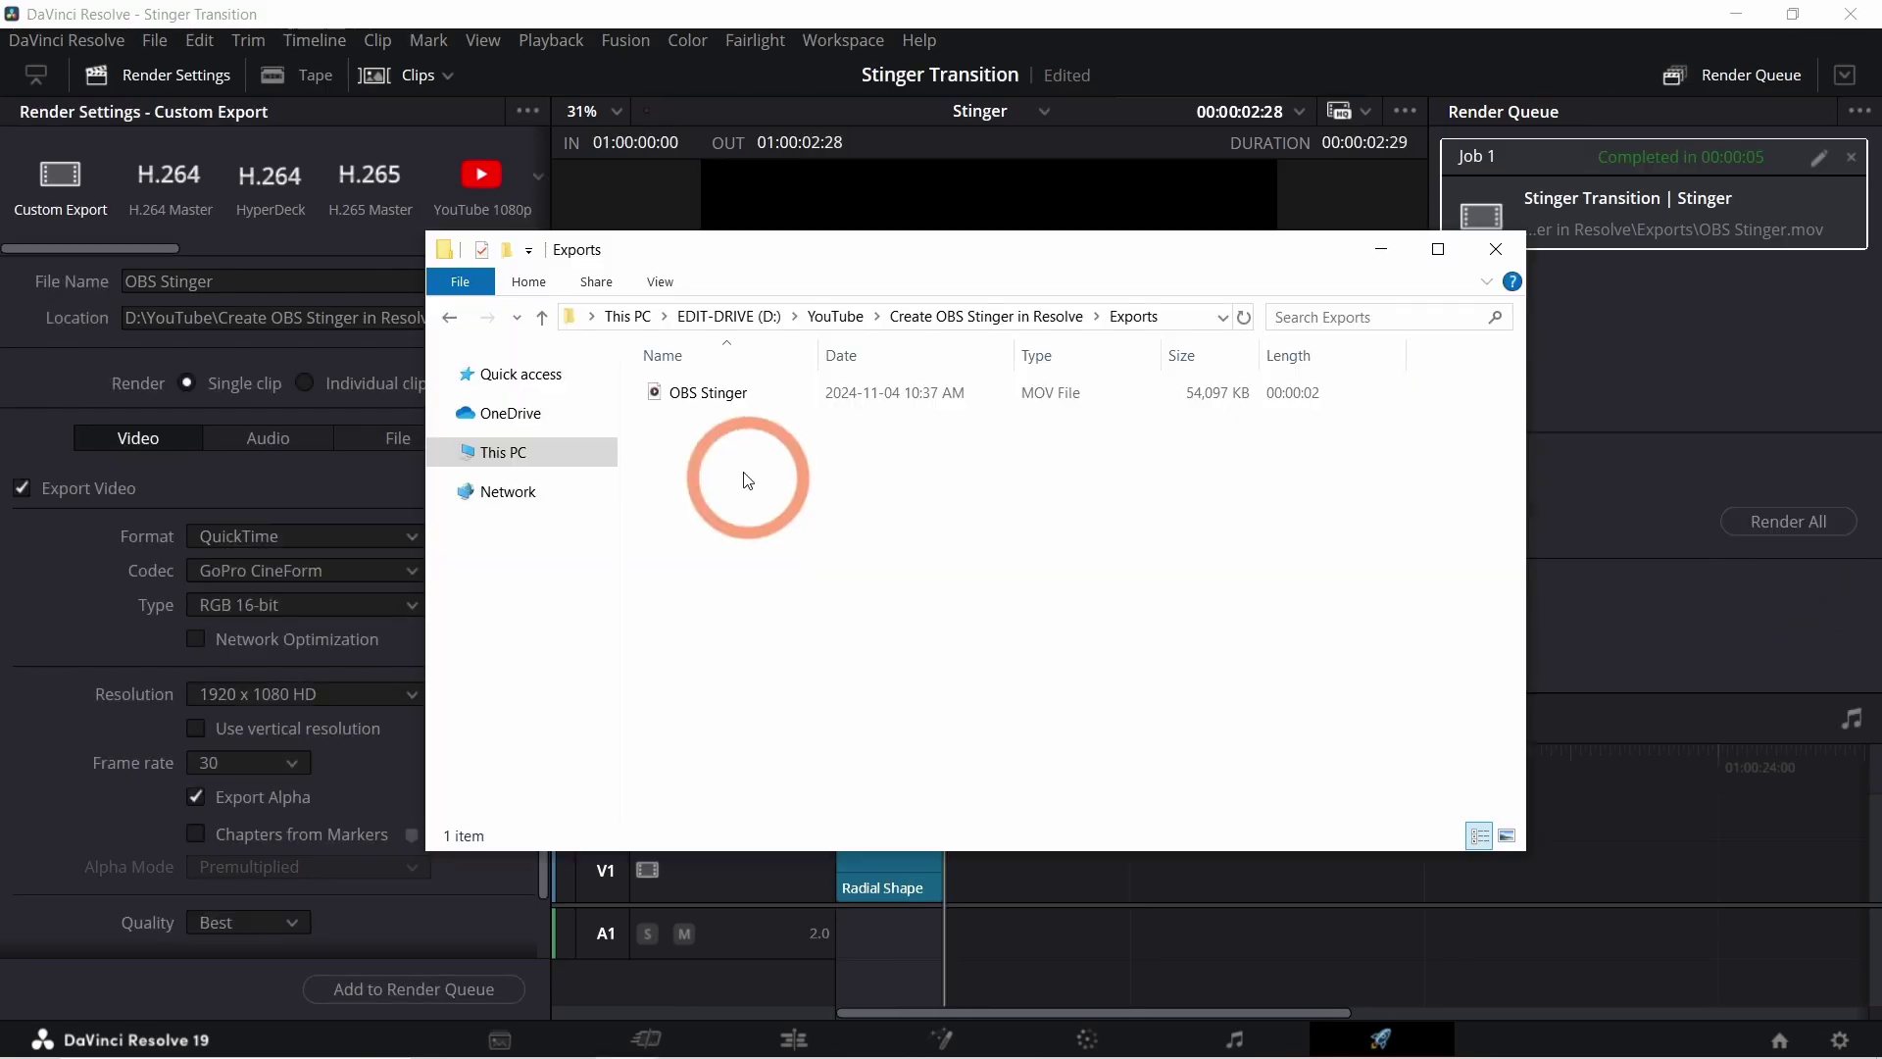
pyautogui.click(686, 403)
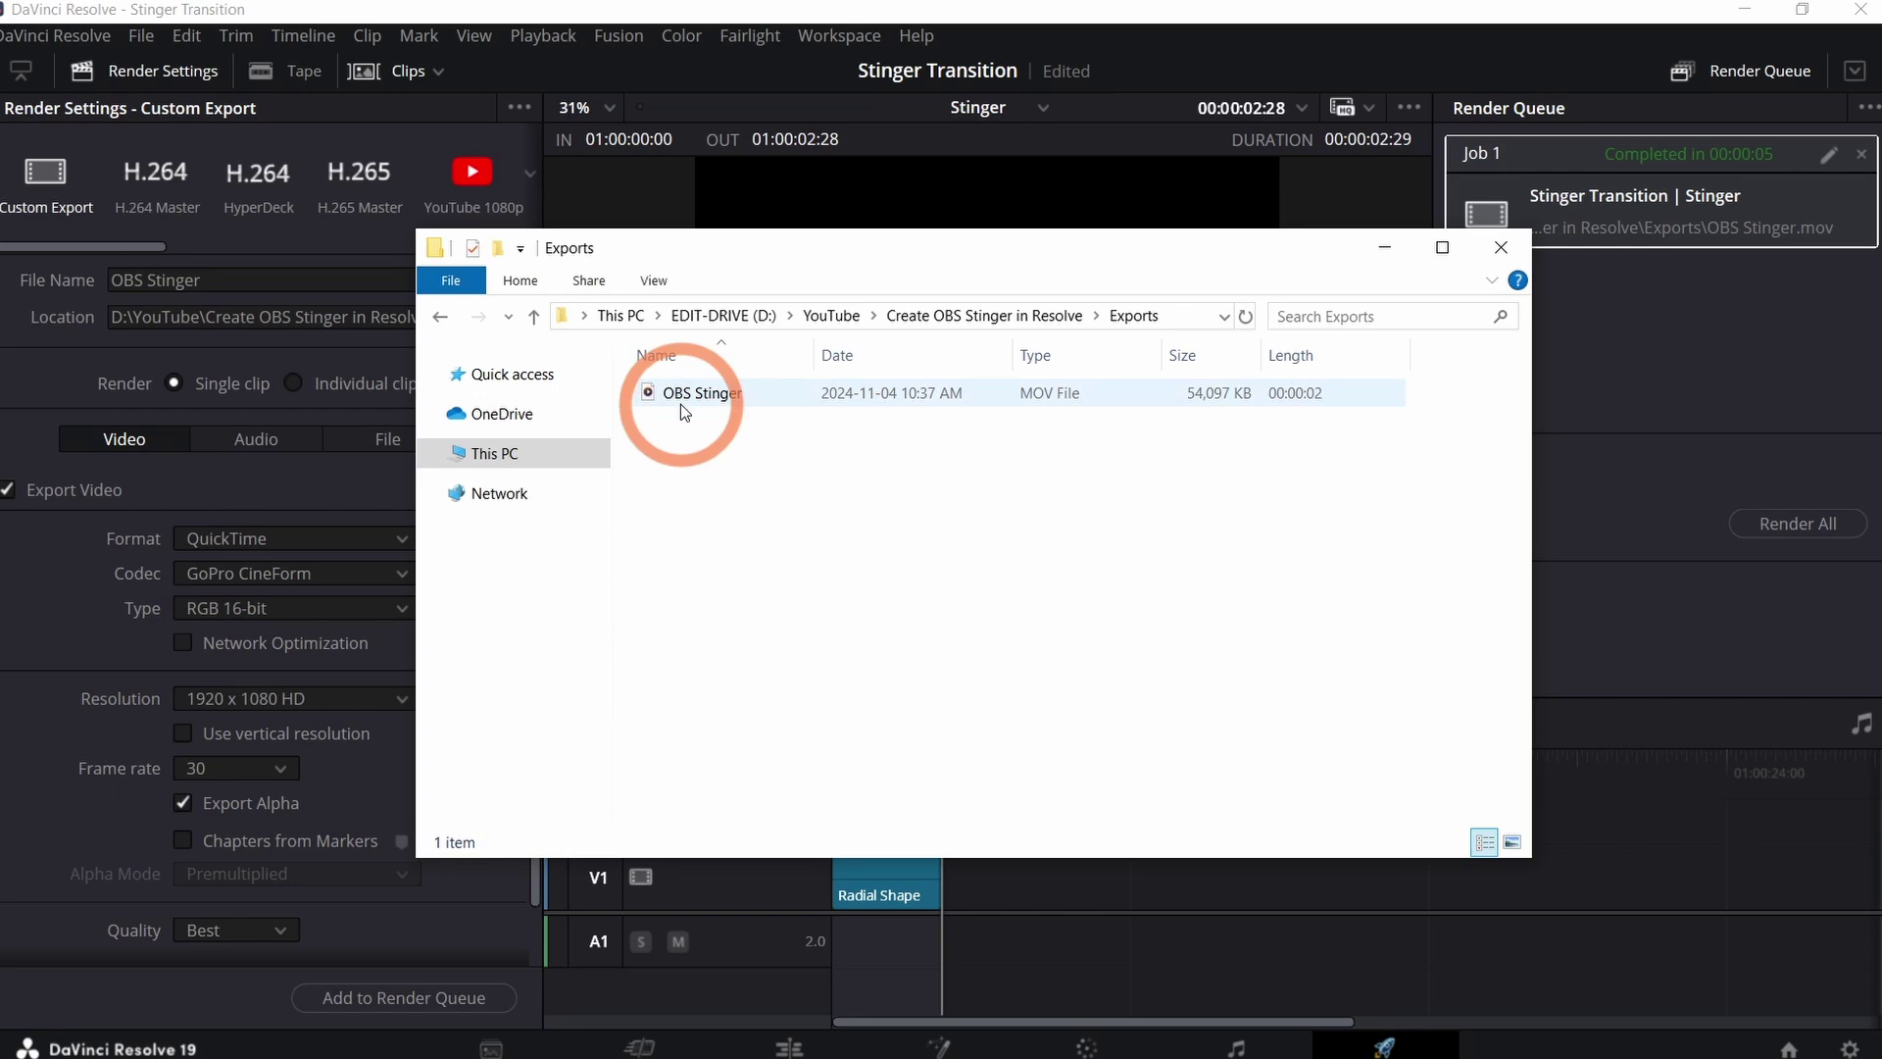
pyautogui.click(682, 404)
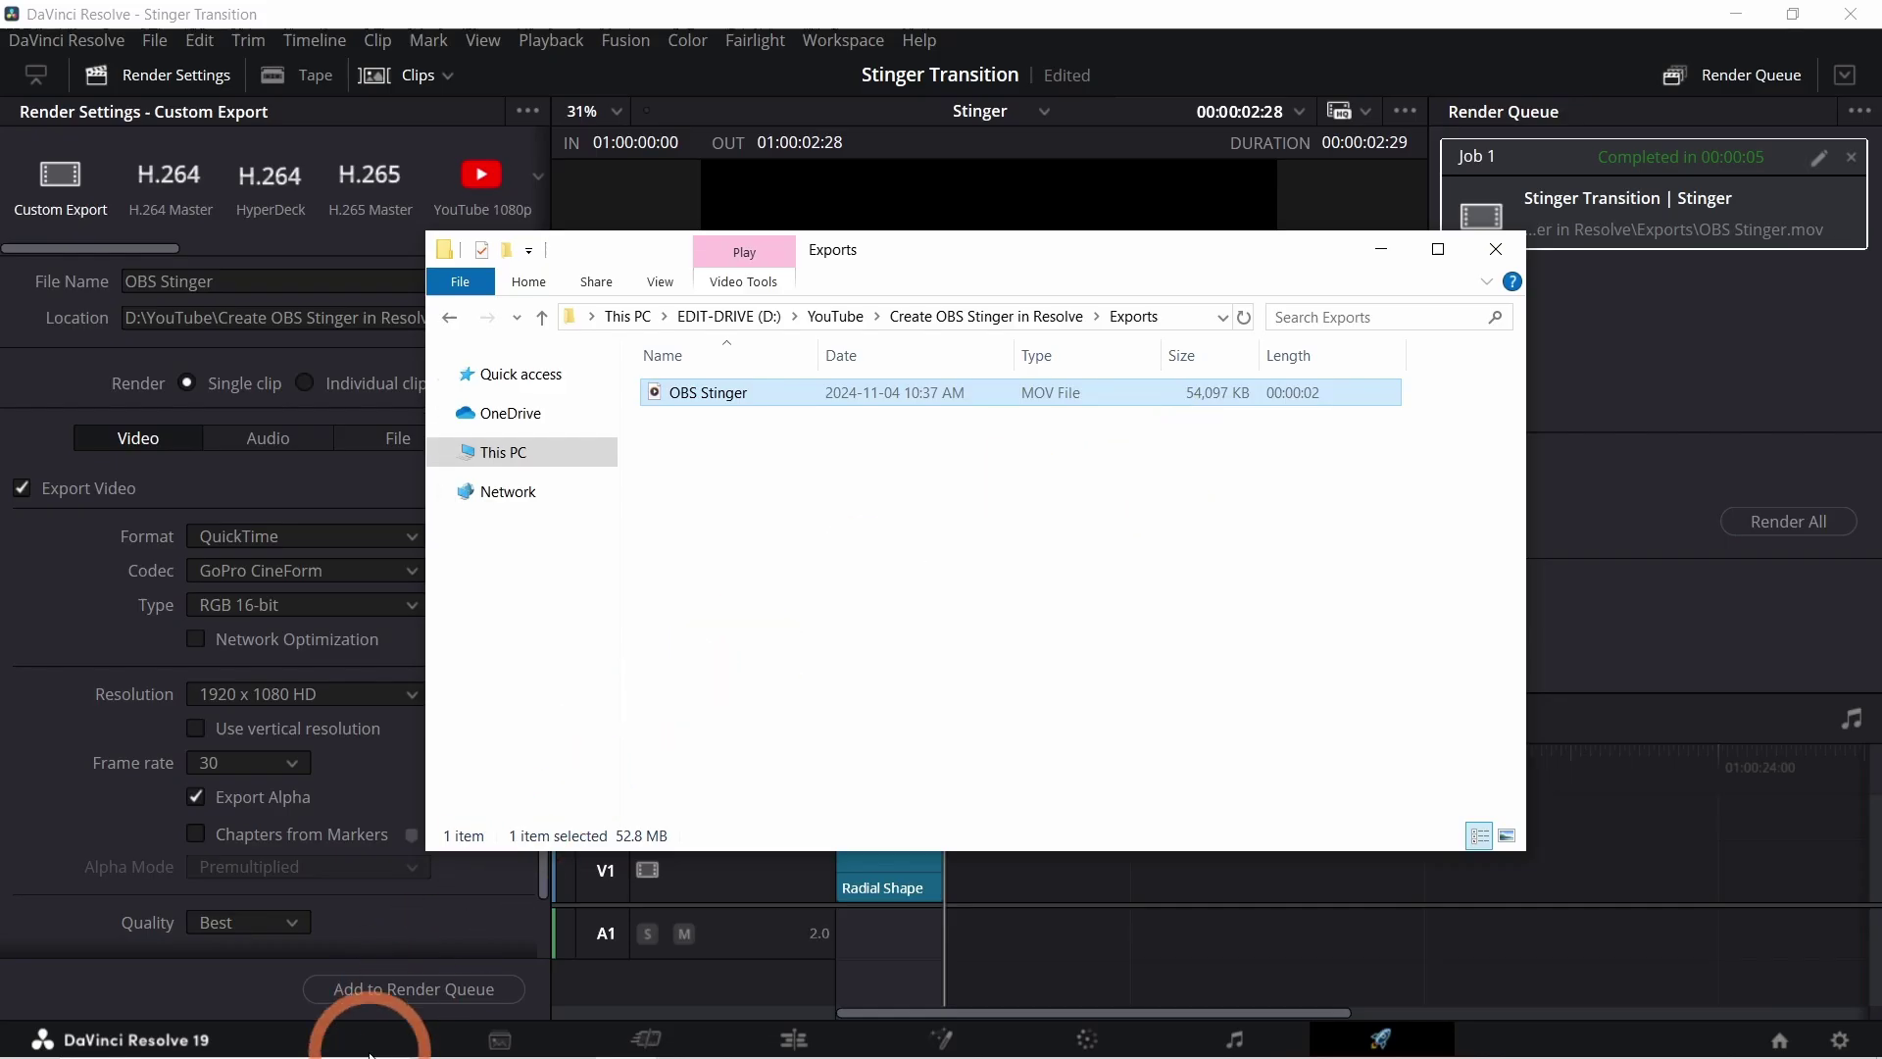
# Launch Shutter Encoder and load the OBS Stinger MOV into it.
pyautogui.click(152, 1041)
pyautogui.write('shutte')
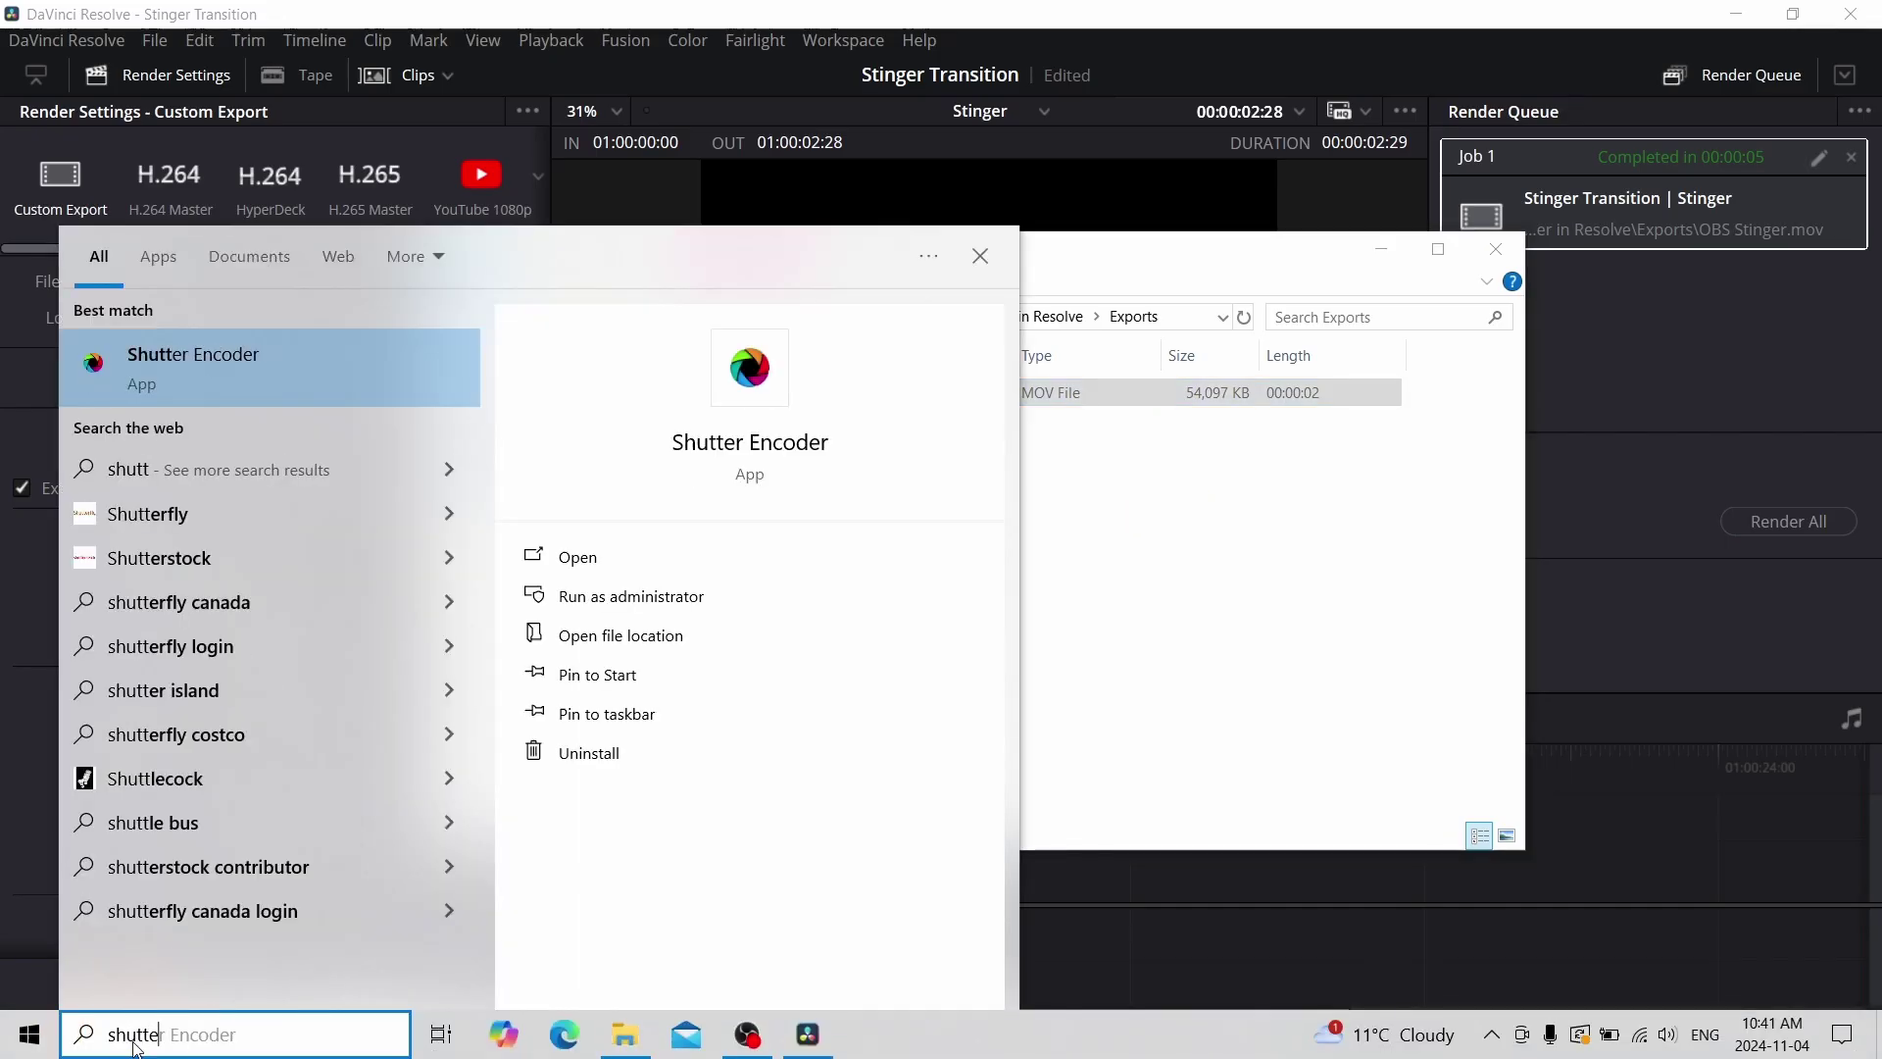
pyautogui.press('Return')
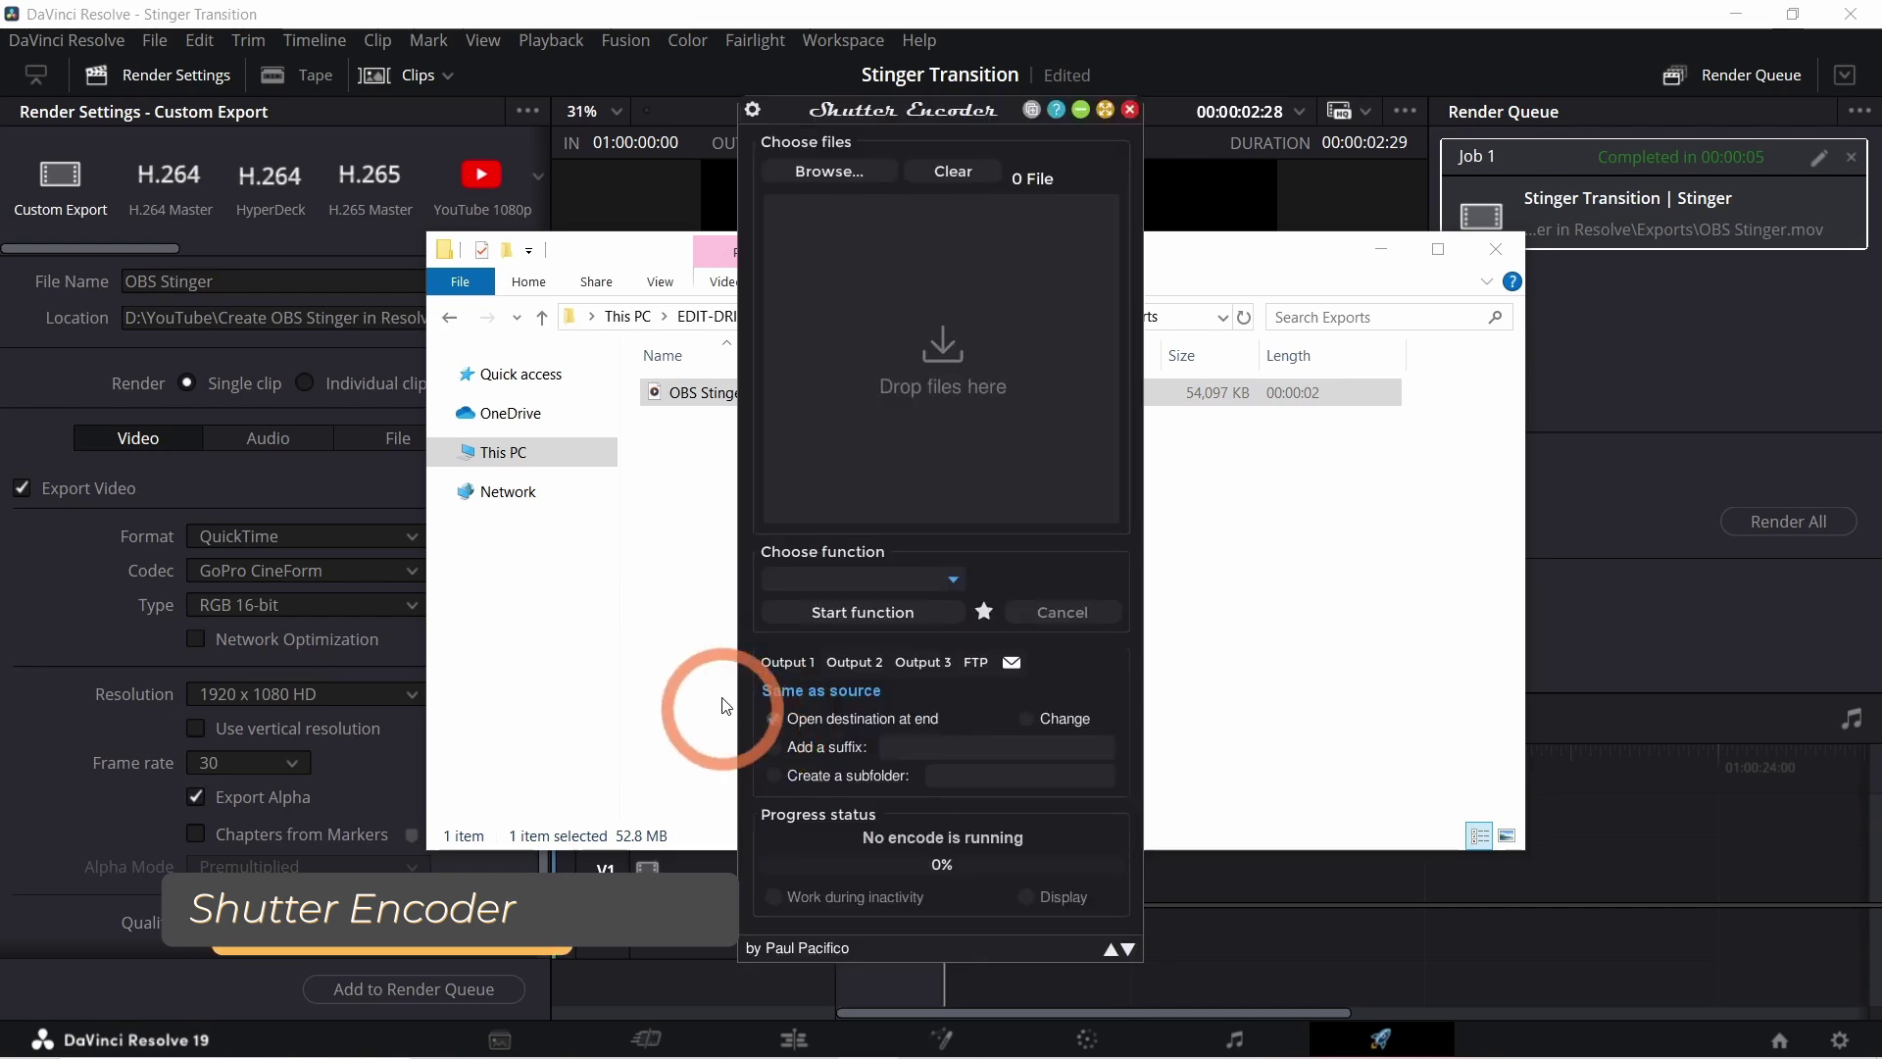
pyautogui.click(686, 398)
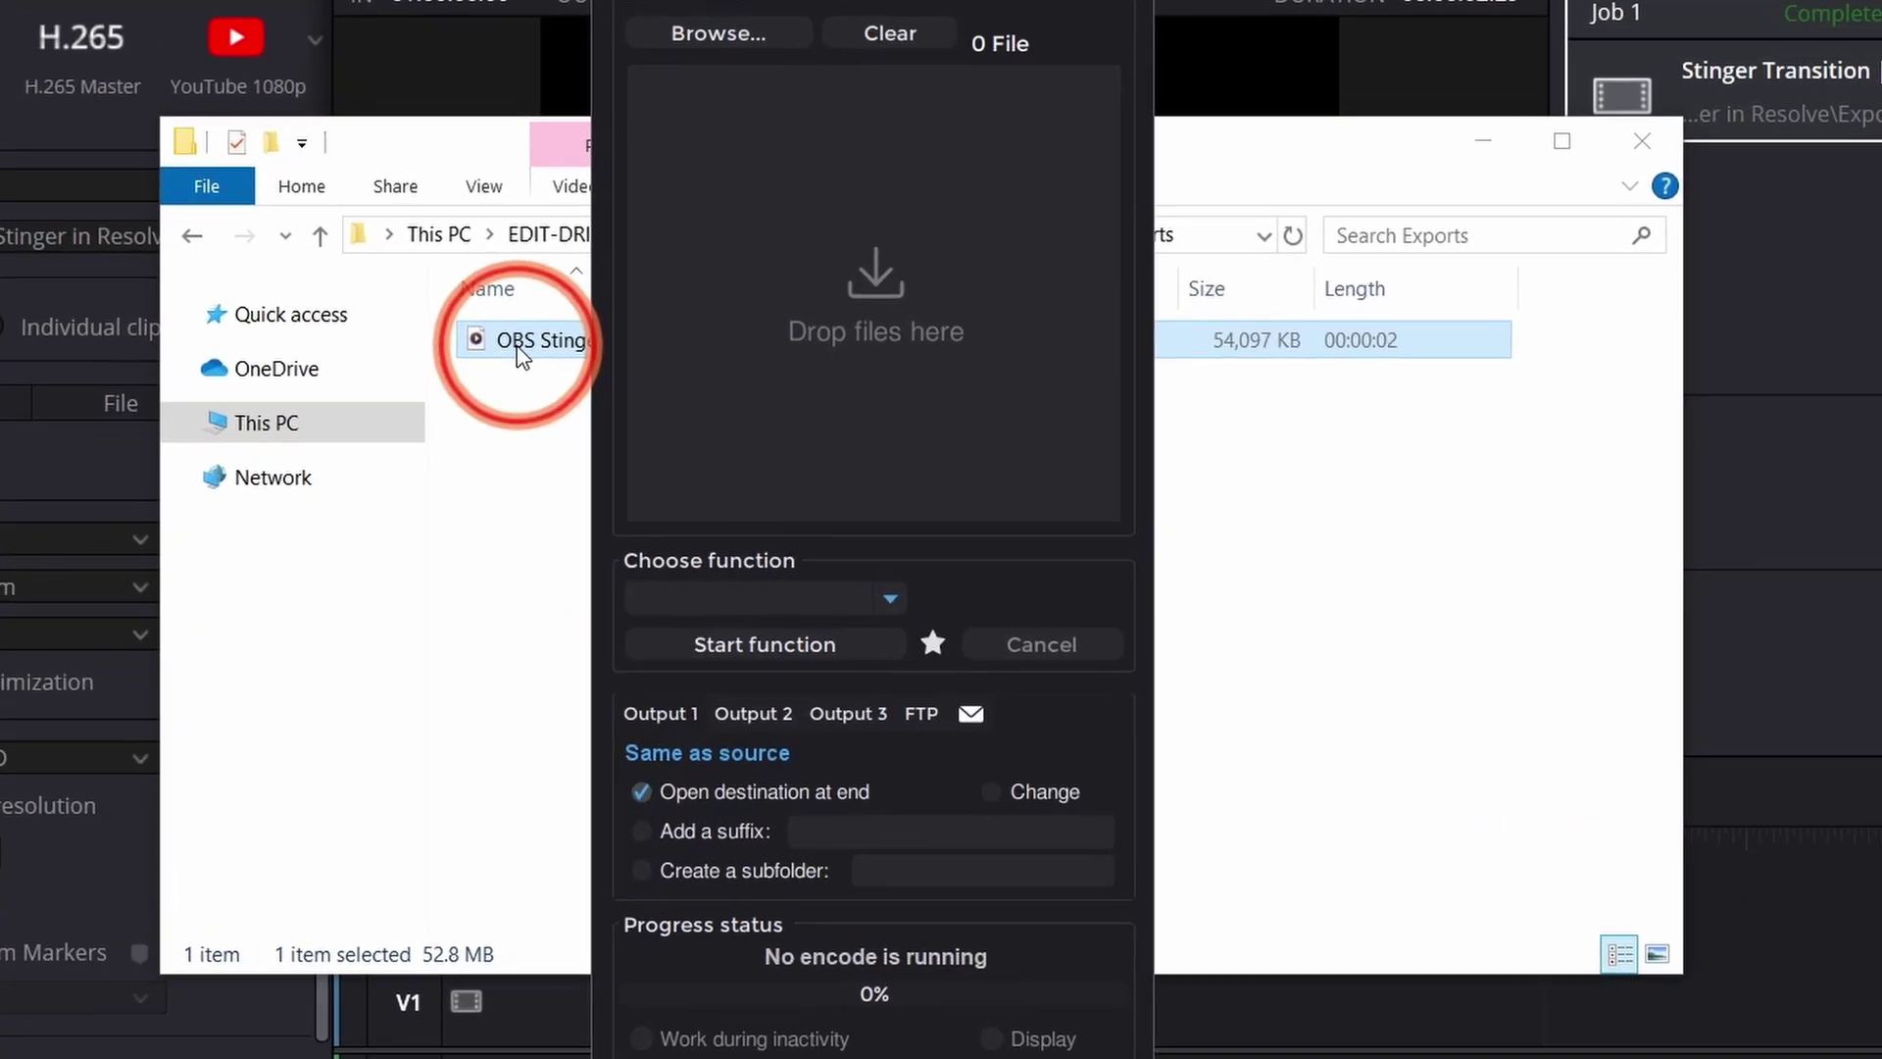
pyautogui.moveTo(519, 355); pyautogui.dragTo(820, 355)
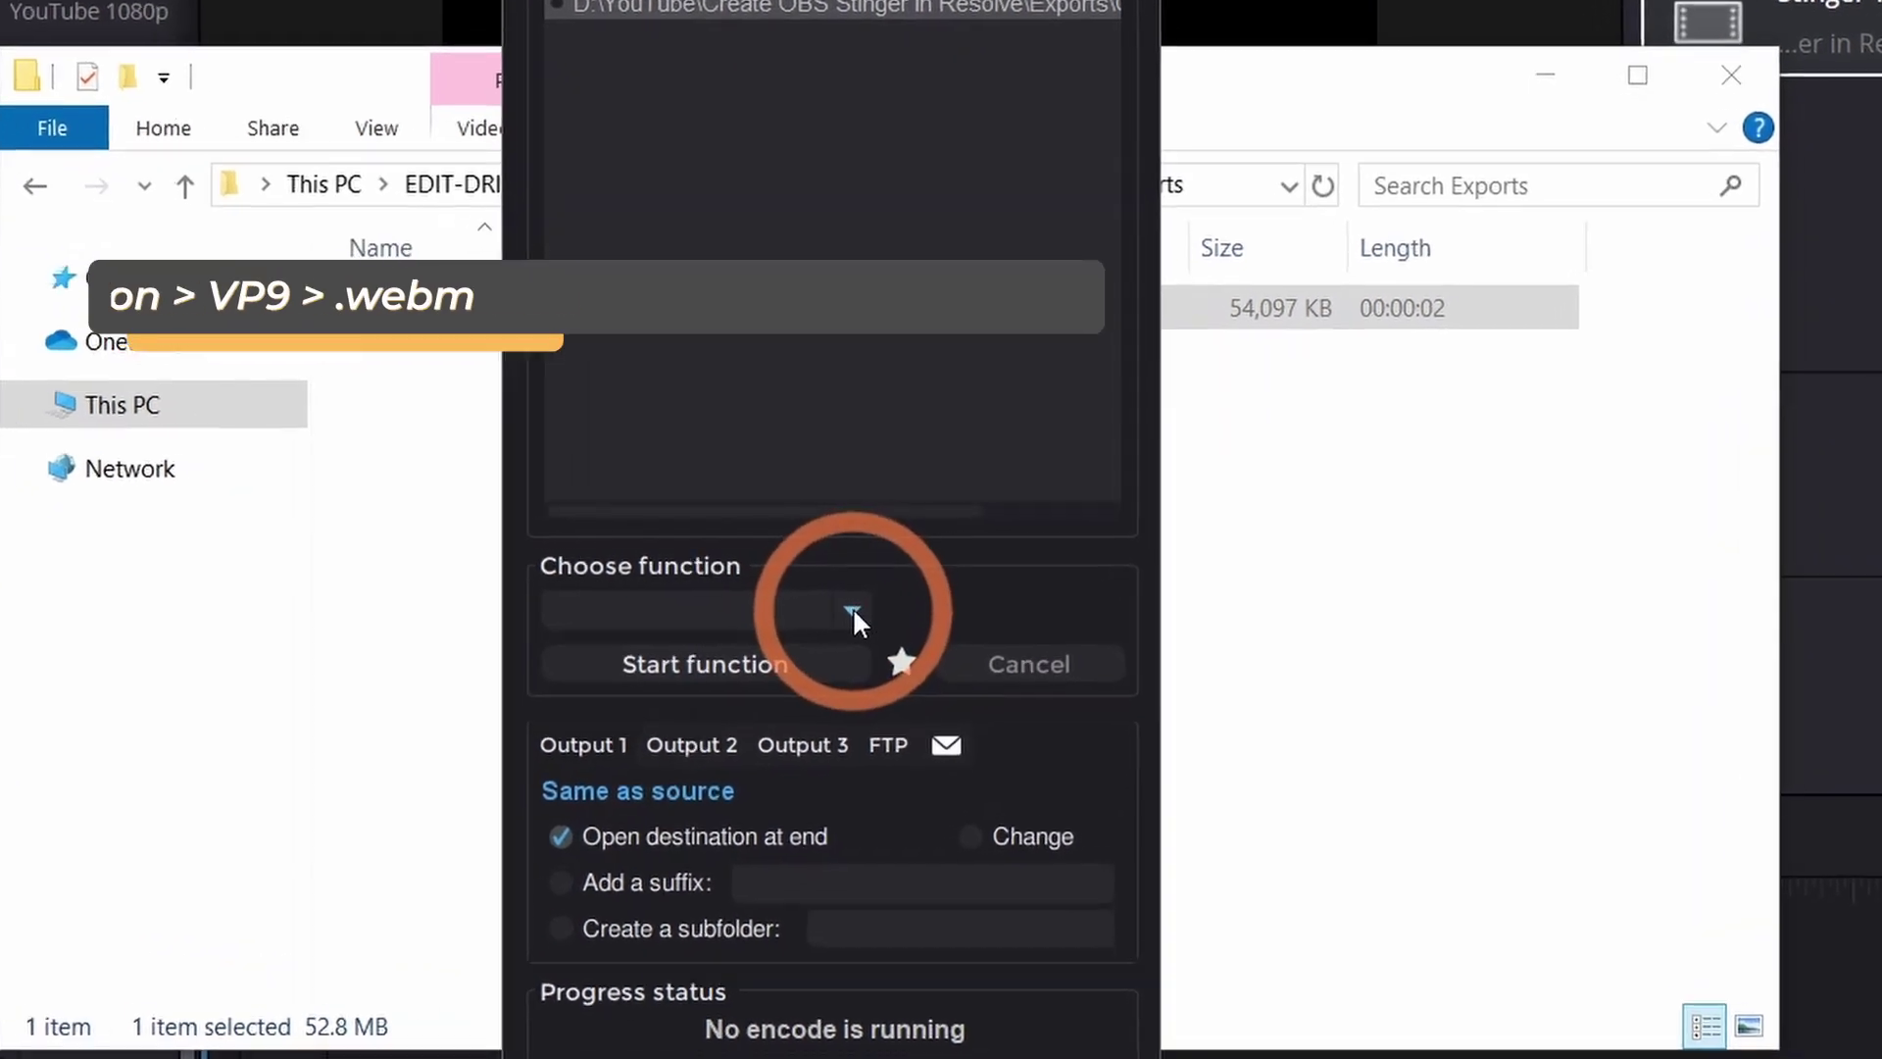
# Choose VP9 with .webm output, enable the alpha channel, and start the conversion.
pyautogui.click(865, 600)
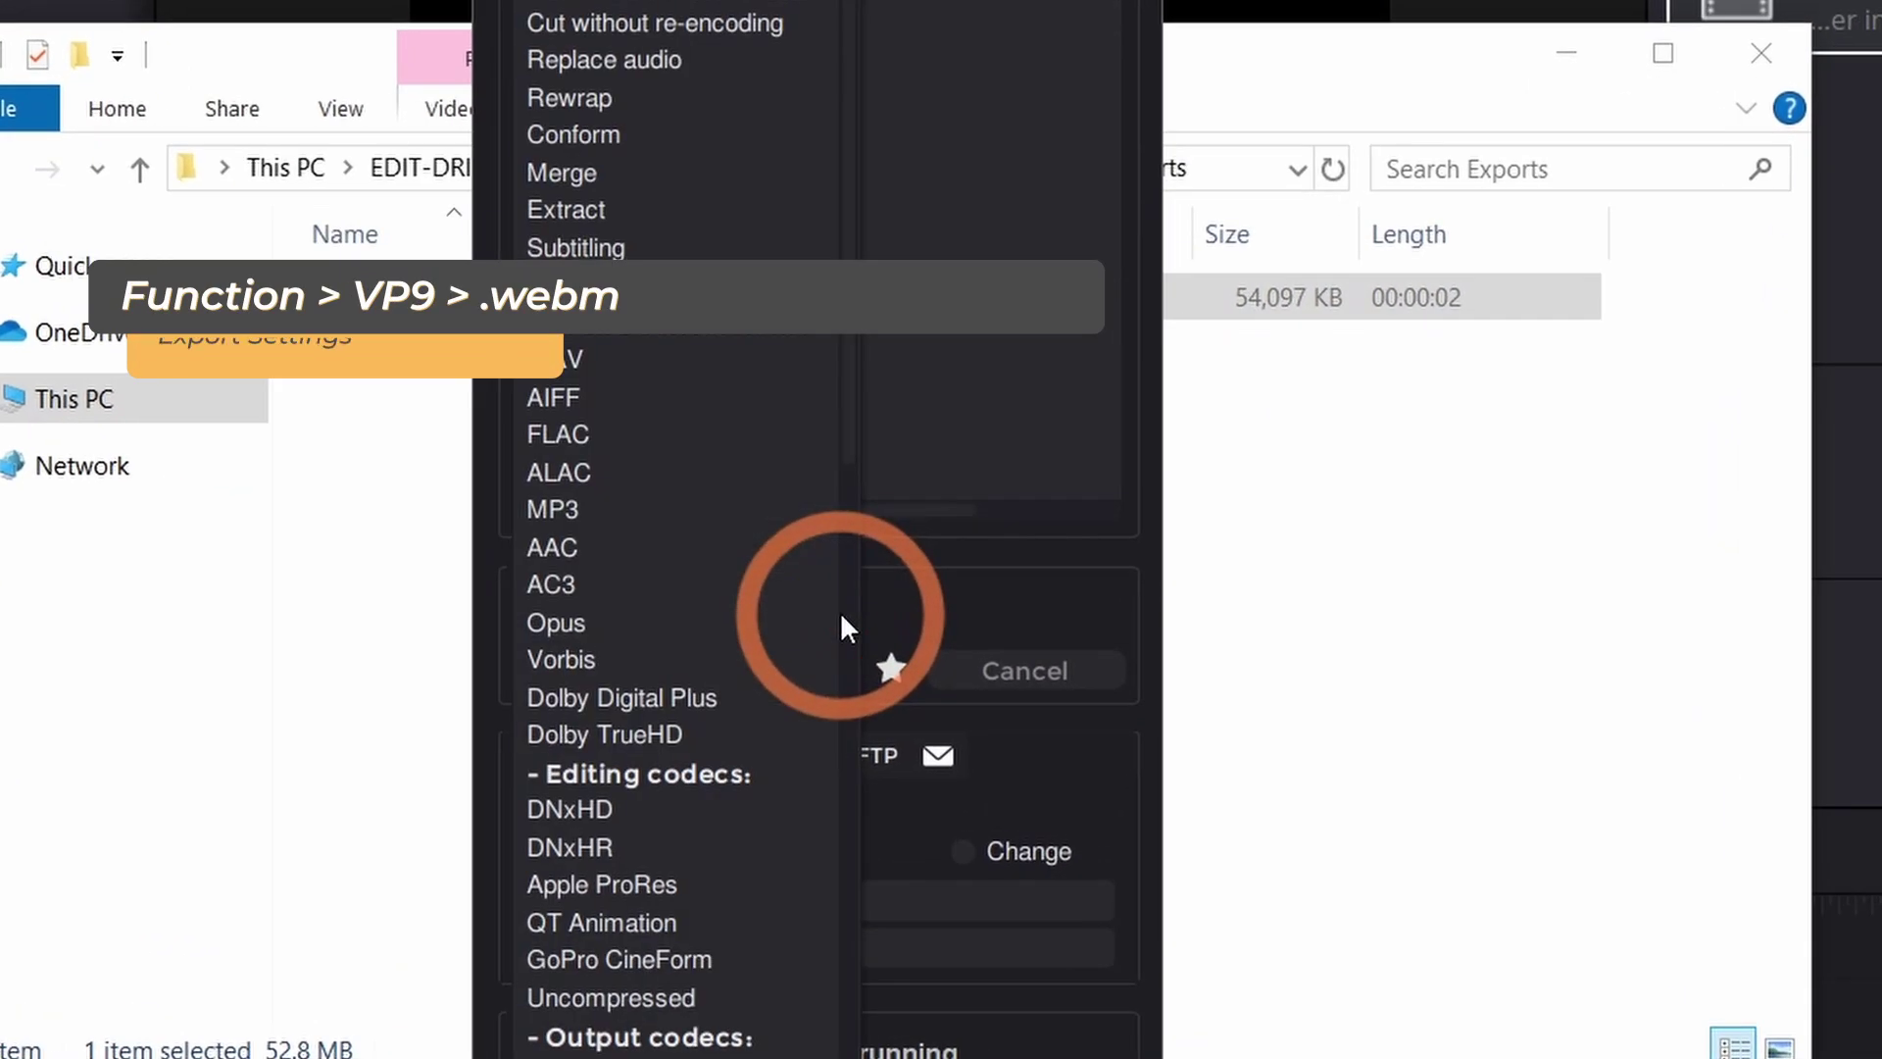
pyautogui.scroll(-4, 785, 622)
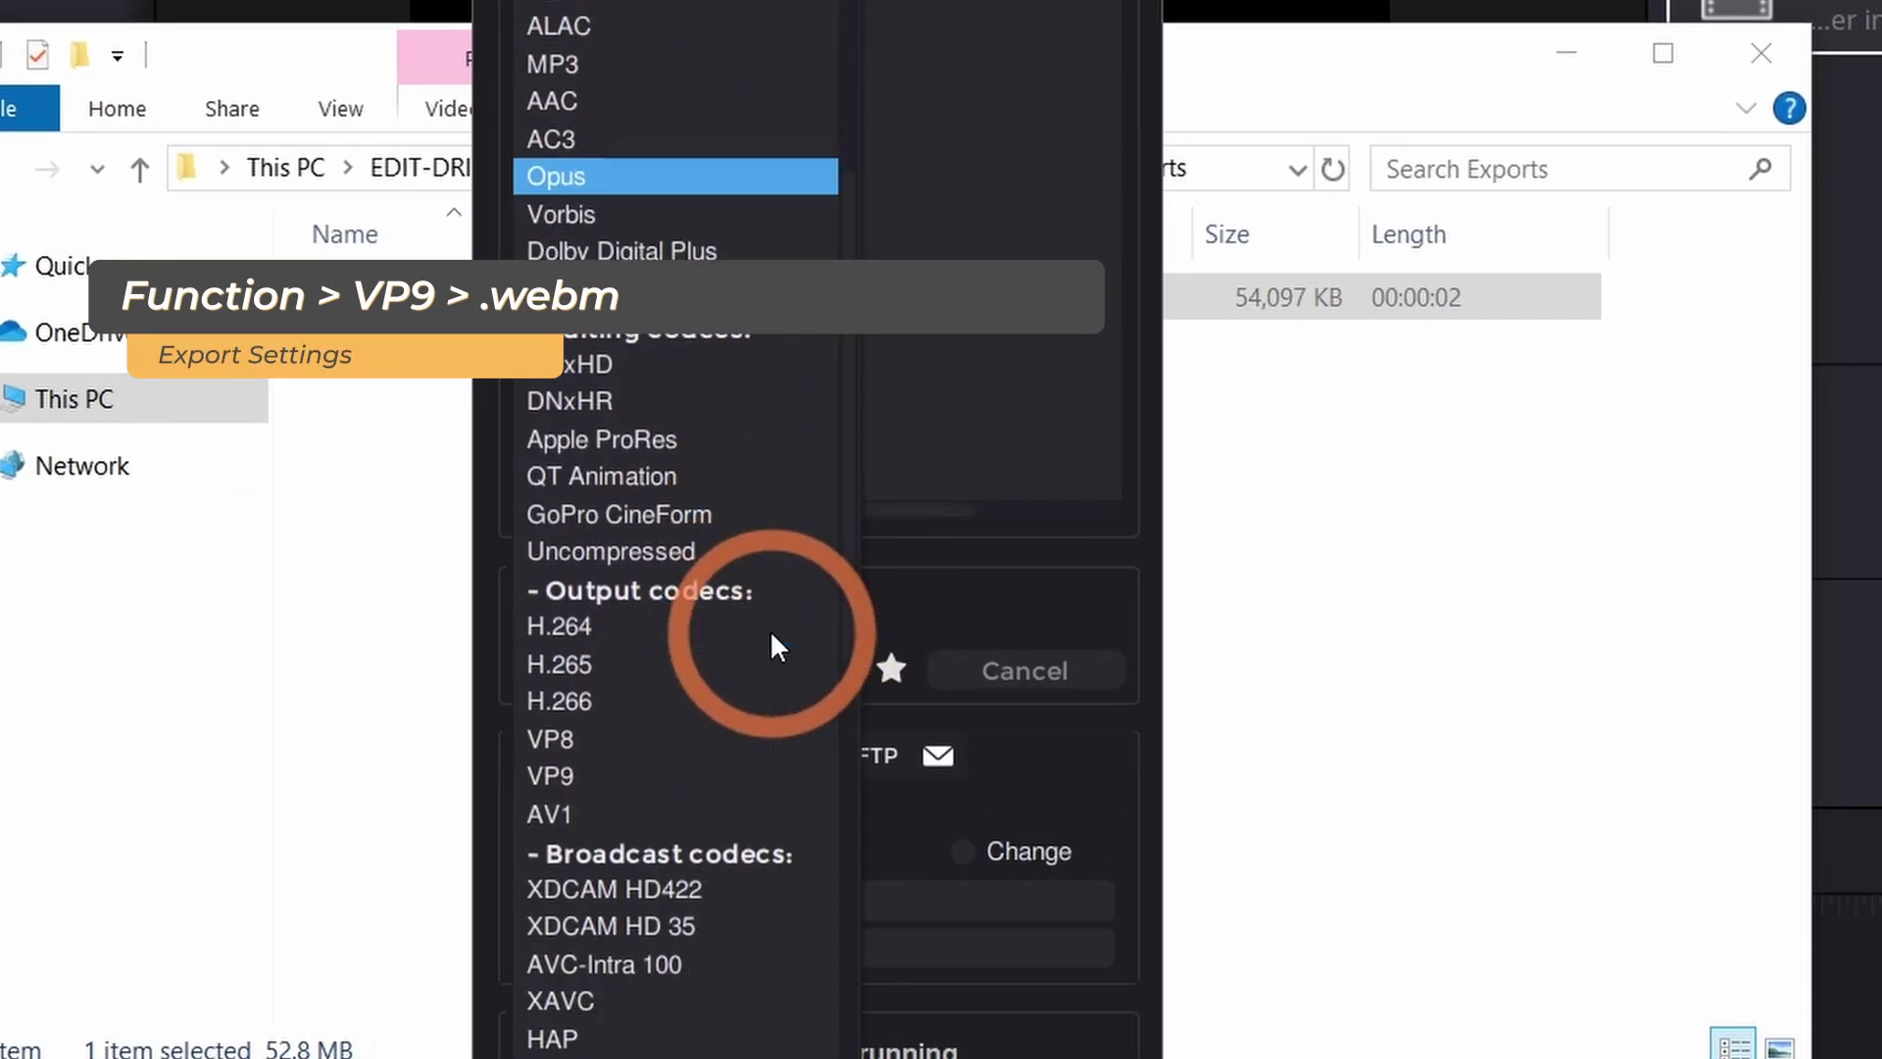
pyautogui.click(580, 776)
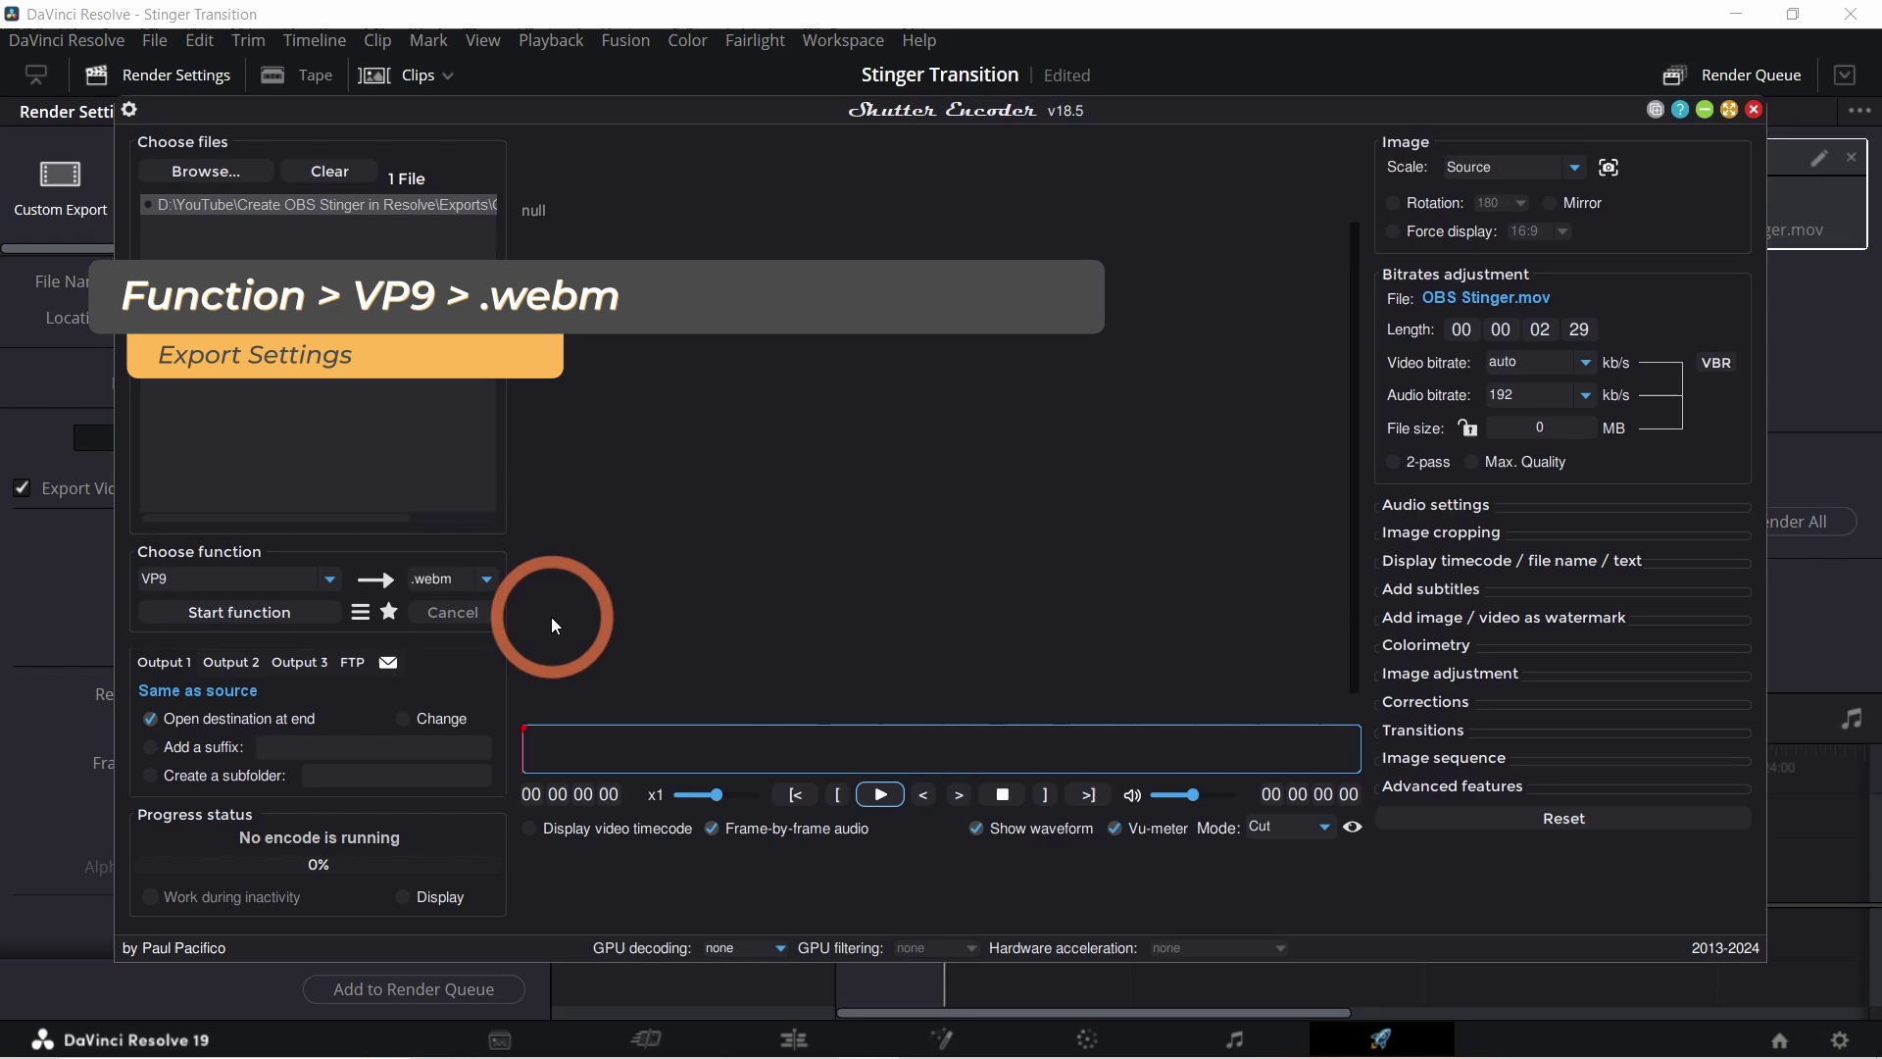
pyautogui.click(519, 561)
pyautogui.click(431, 600)
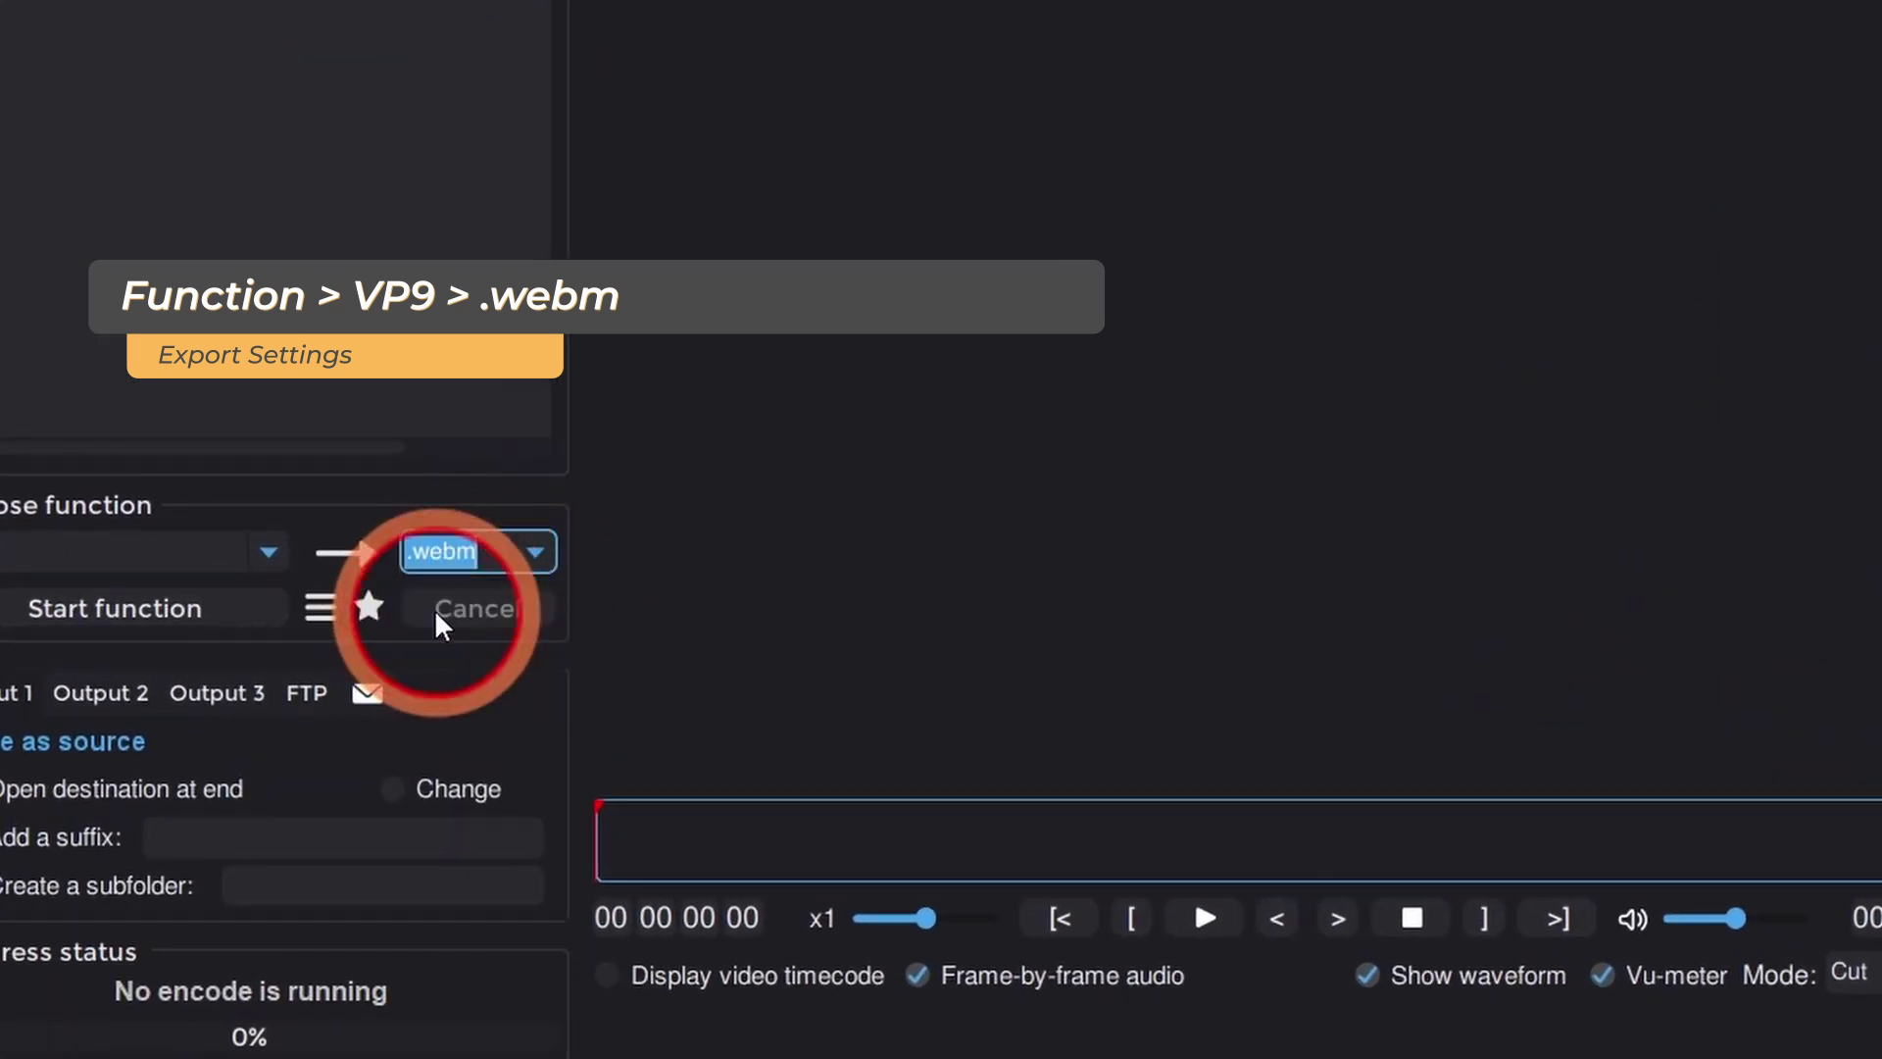
pyautogui.click(1172, 713)
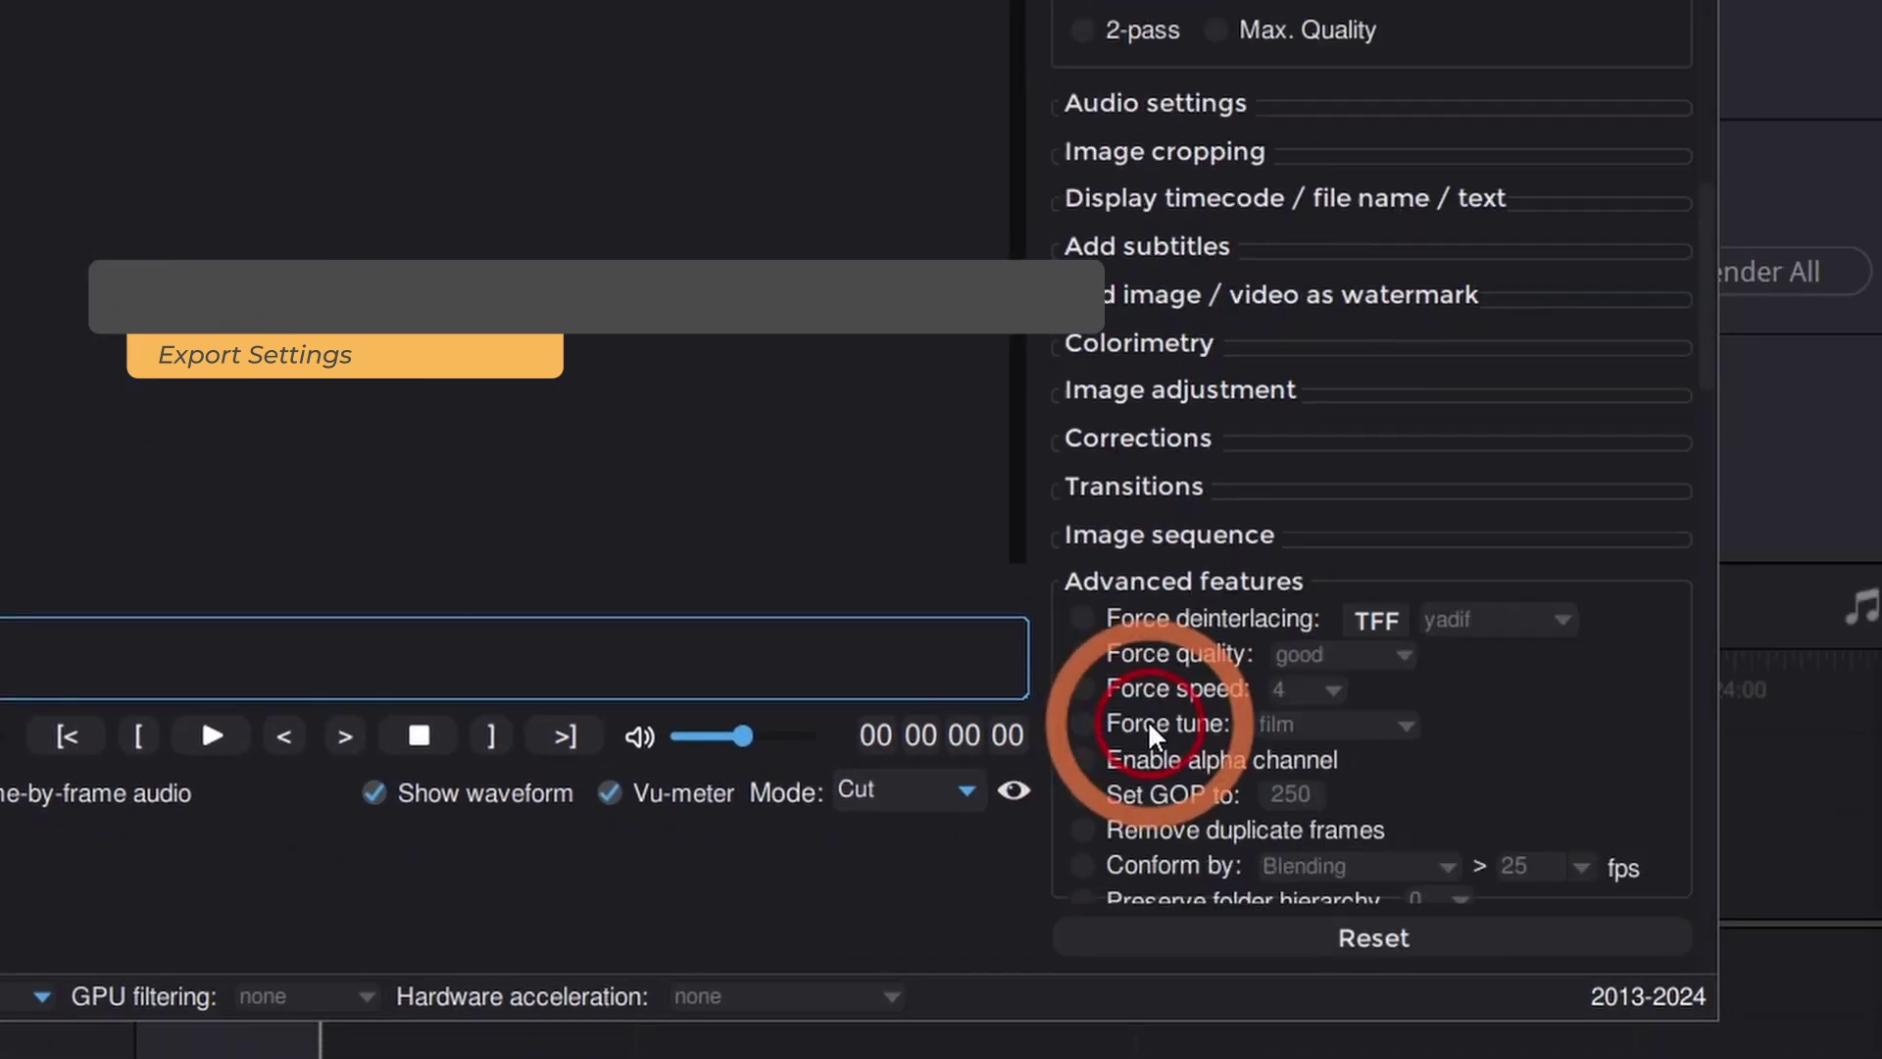
pyautogui.click(1083, 655)
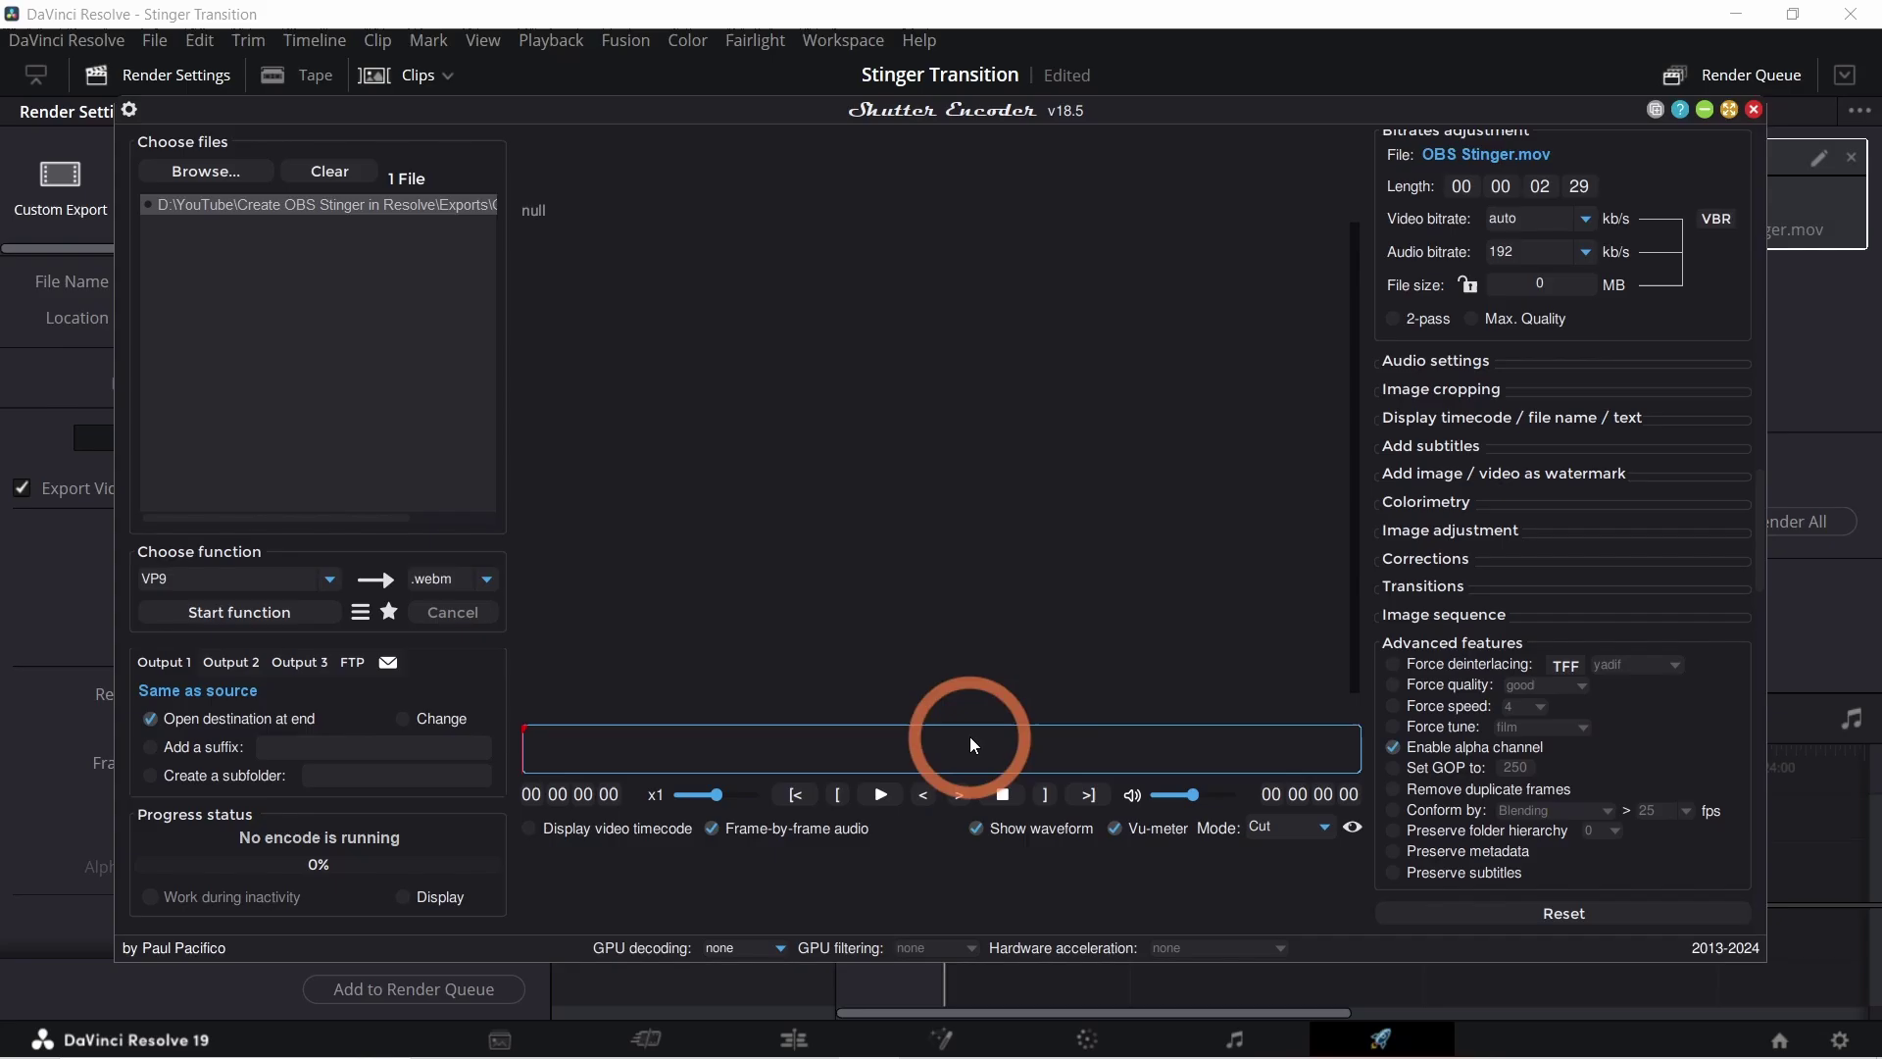
pyautogui.click(226, 615)
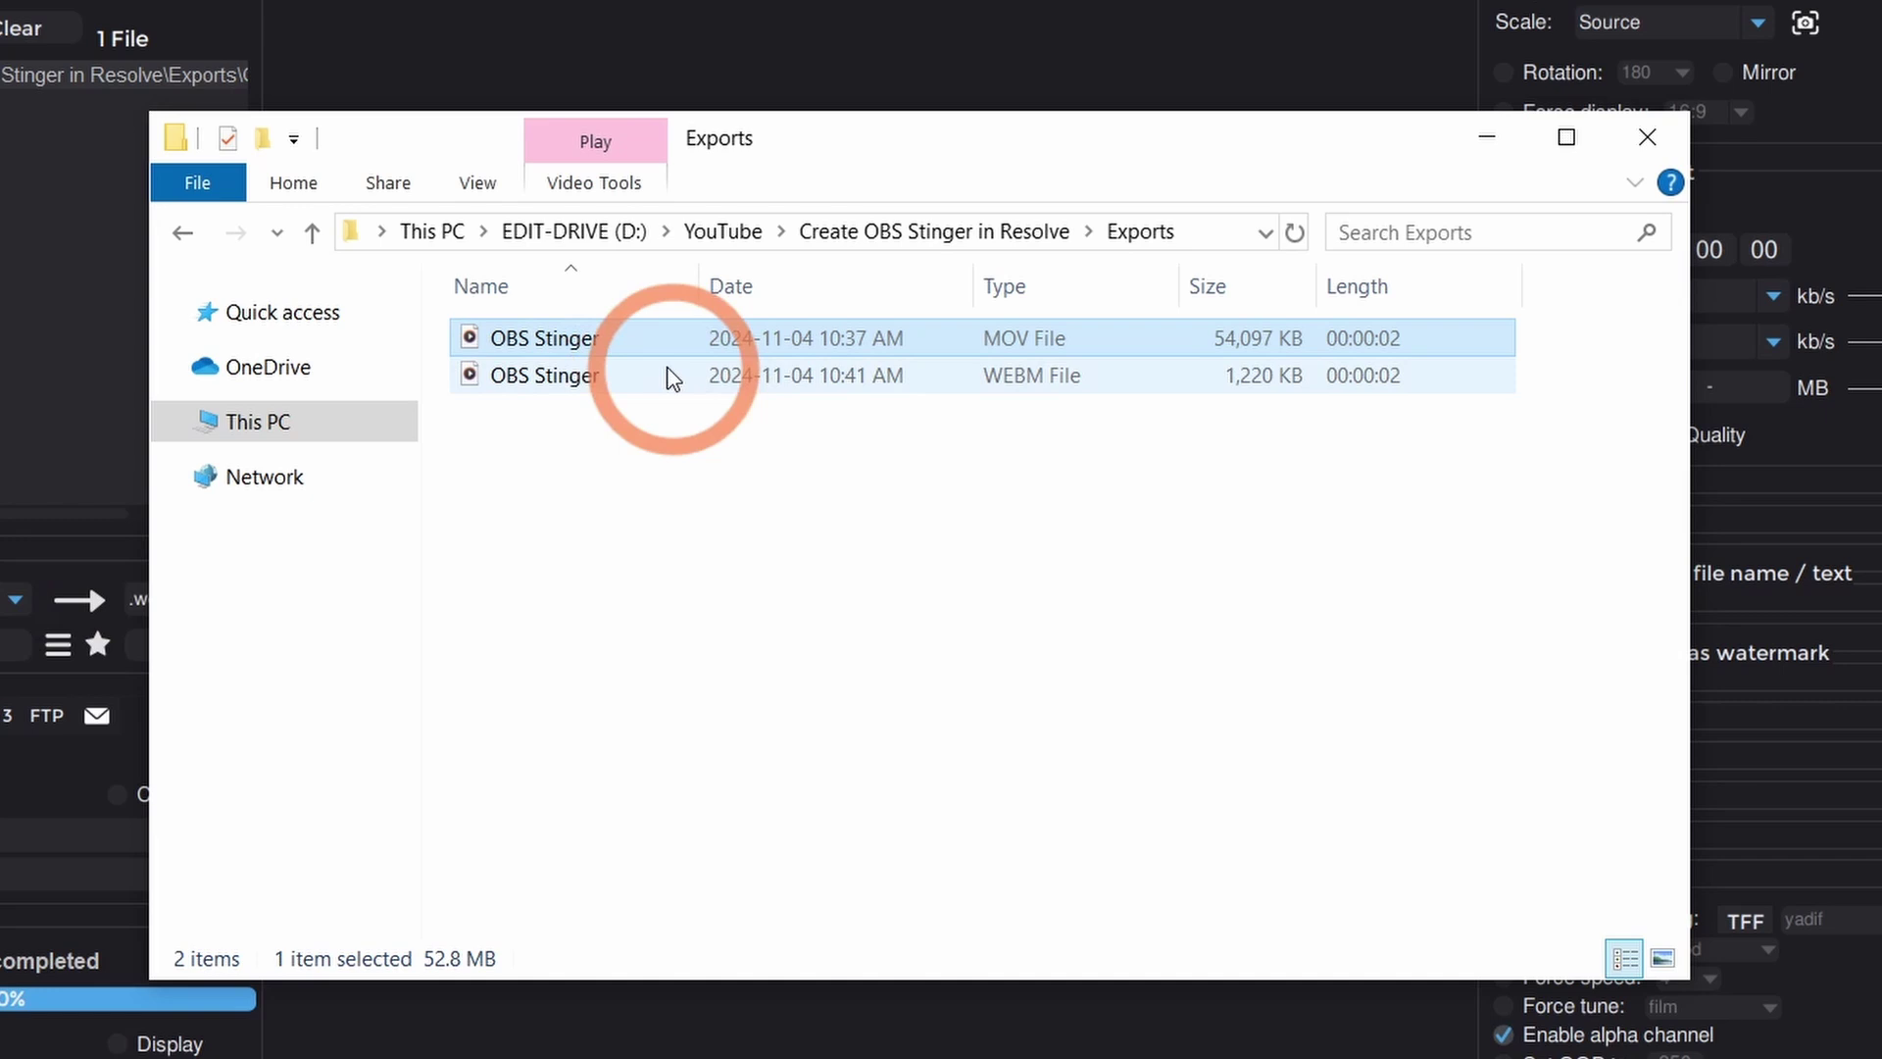
# Select the compressed 1,220 KB OBS Stinger WEBM file in the Exports folder.
pyautogui.click(678, 381)
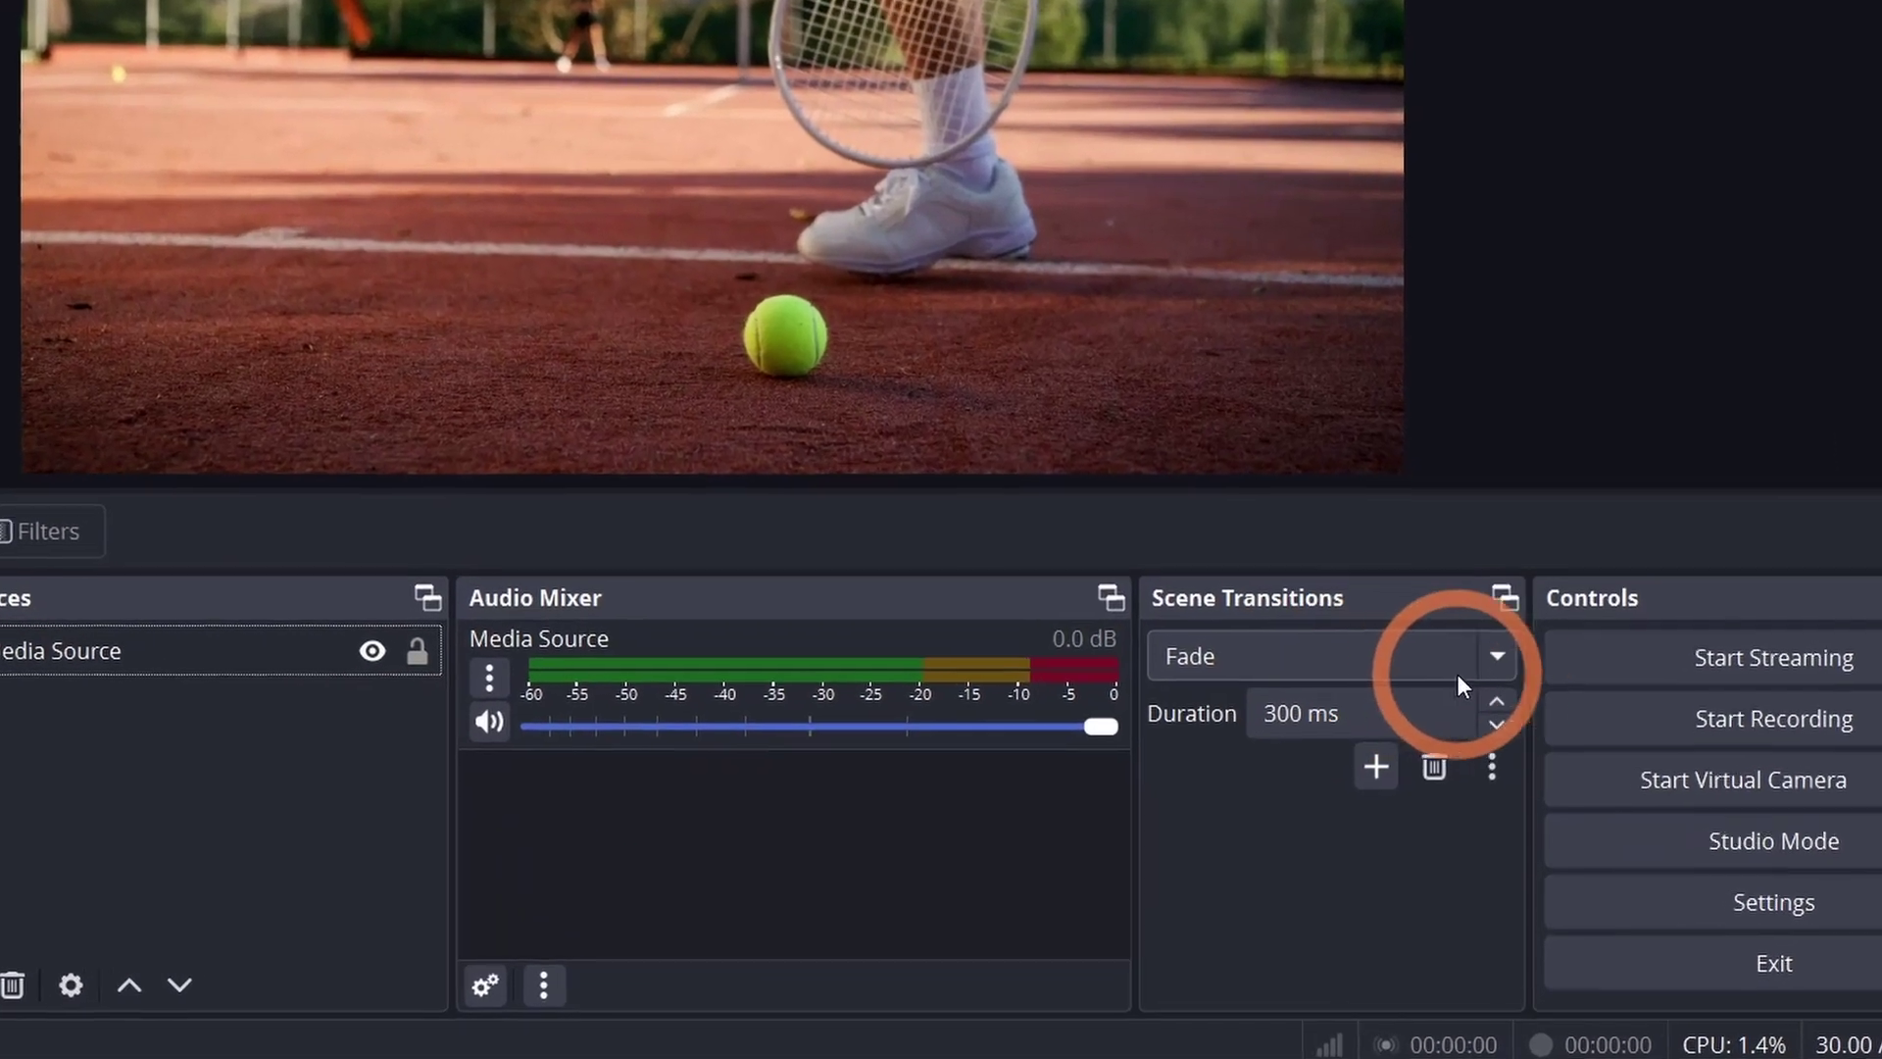
# Add a new Stinger scene transition, keeping the default name 'Stinger'.
pyautogui.click(1506, 762)
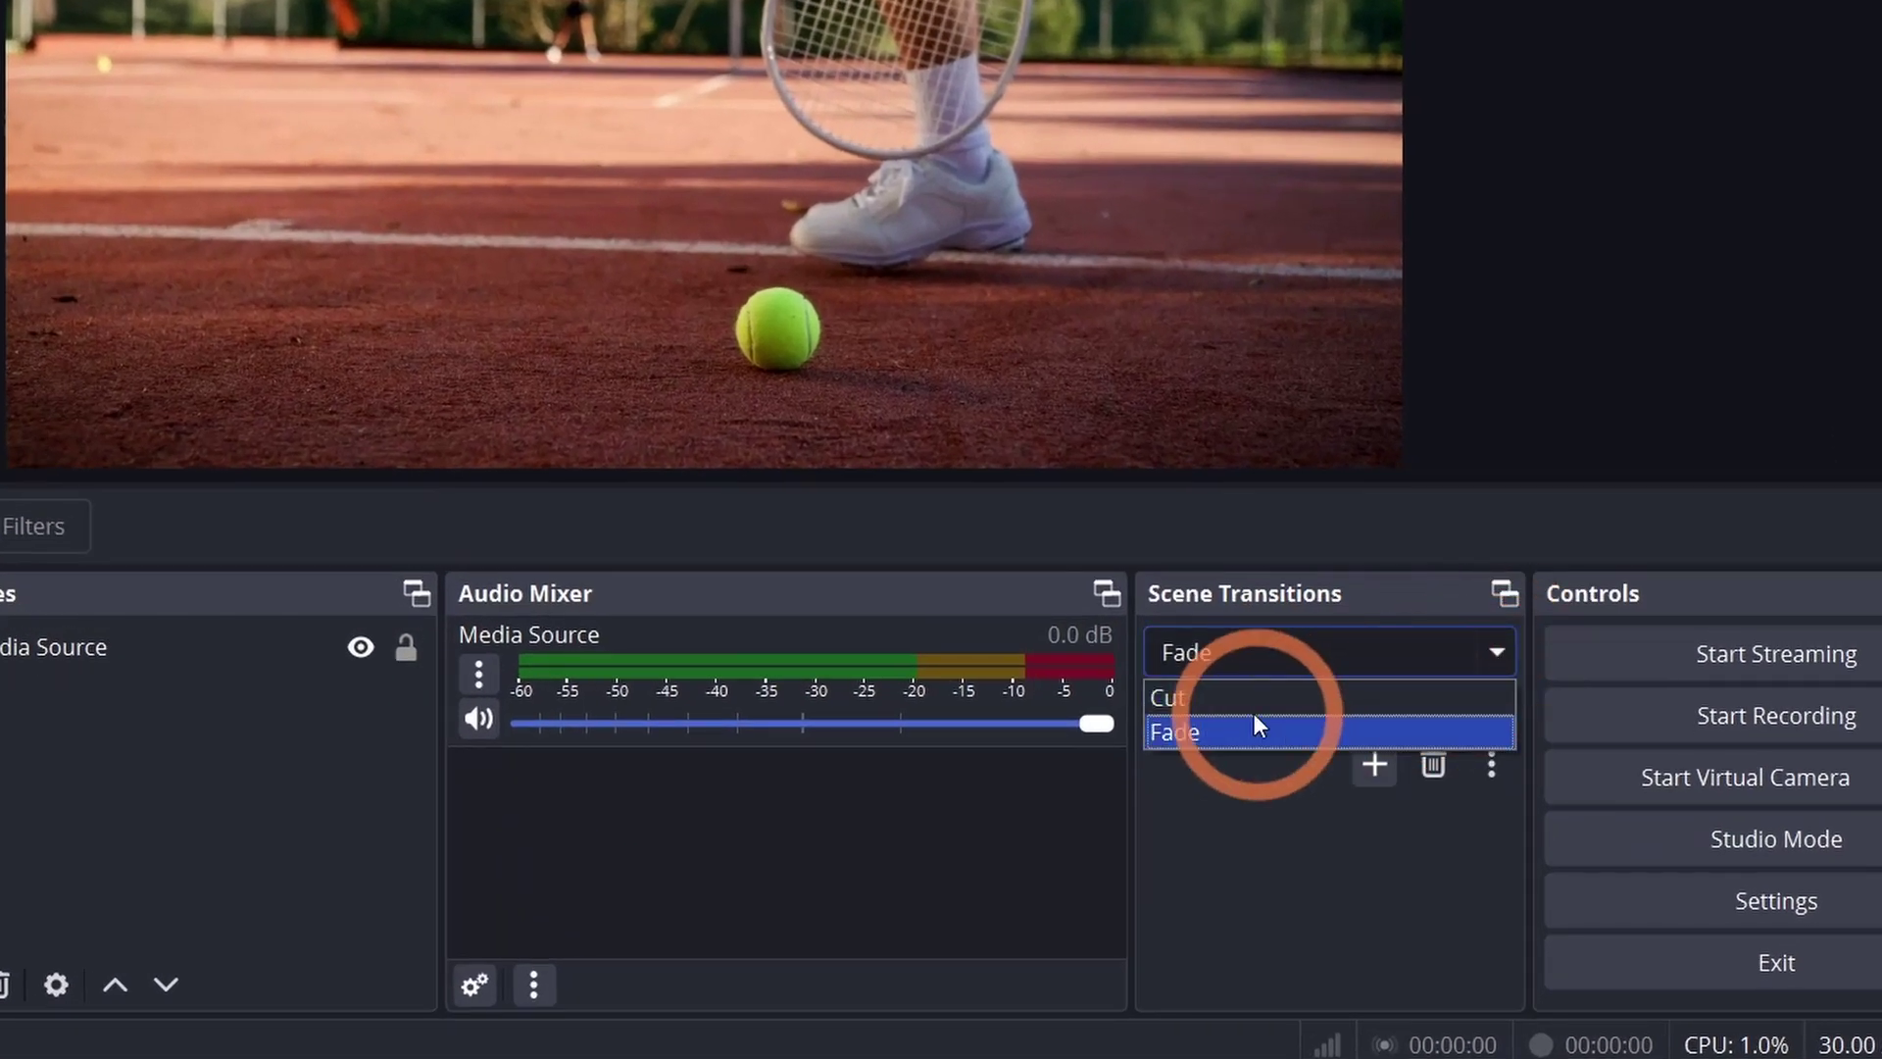
pyautogui.click(1194, 732)
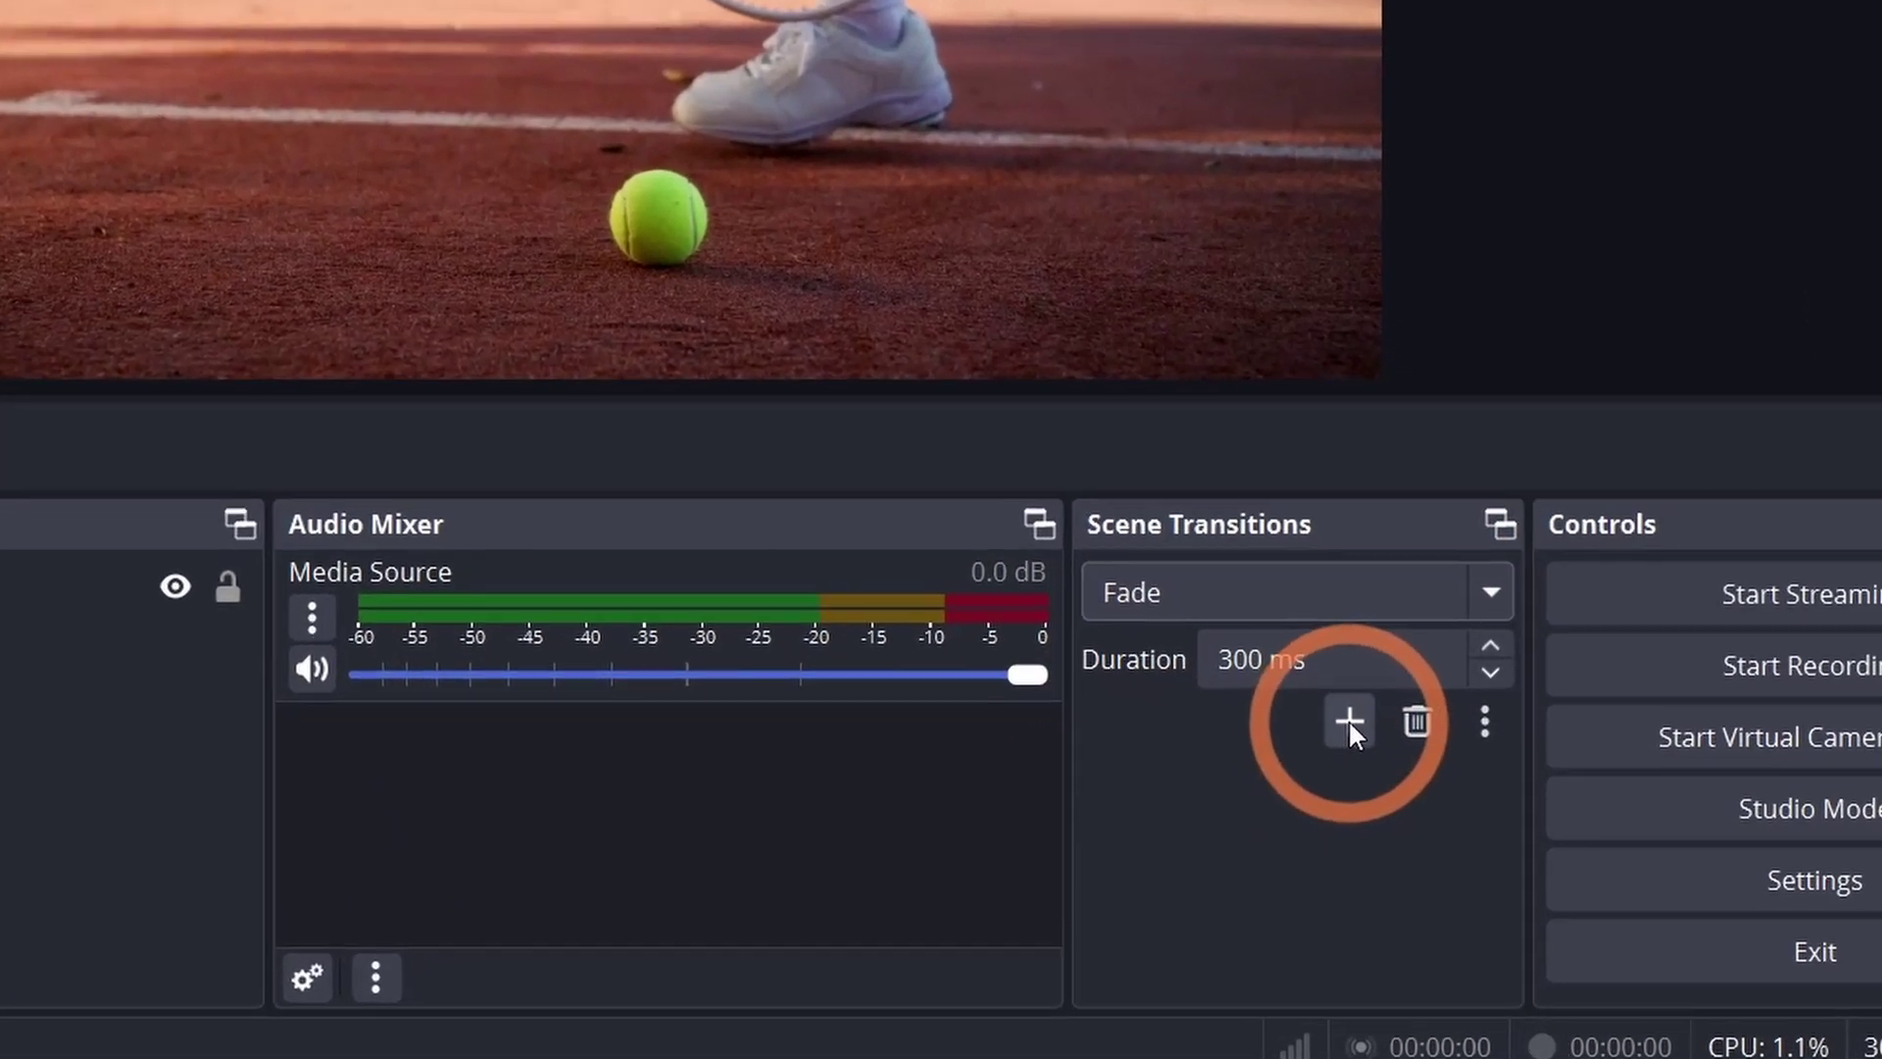
pyautogui.click(1349, 719)
pyautogui.click(1424, 863)
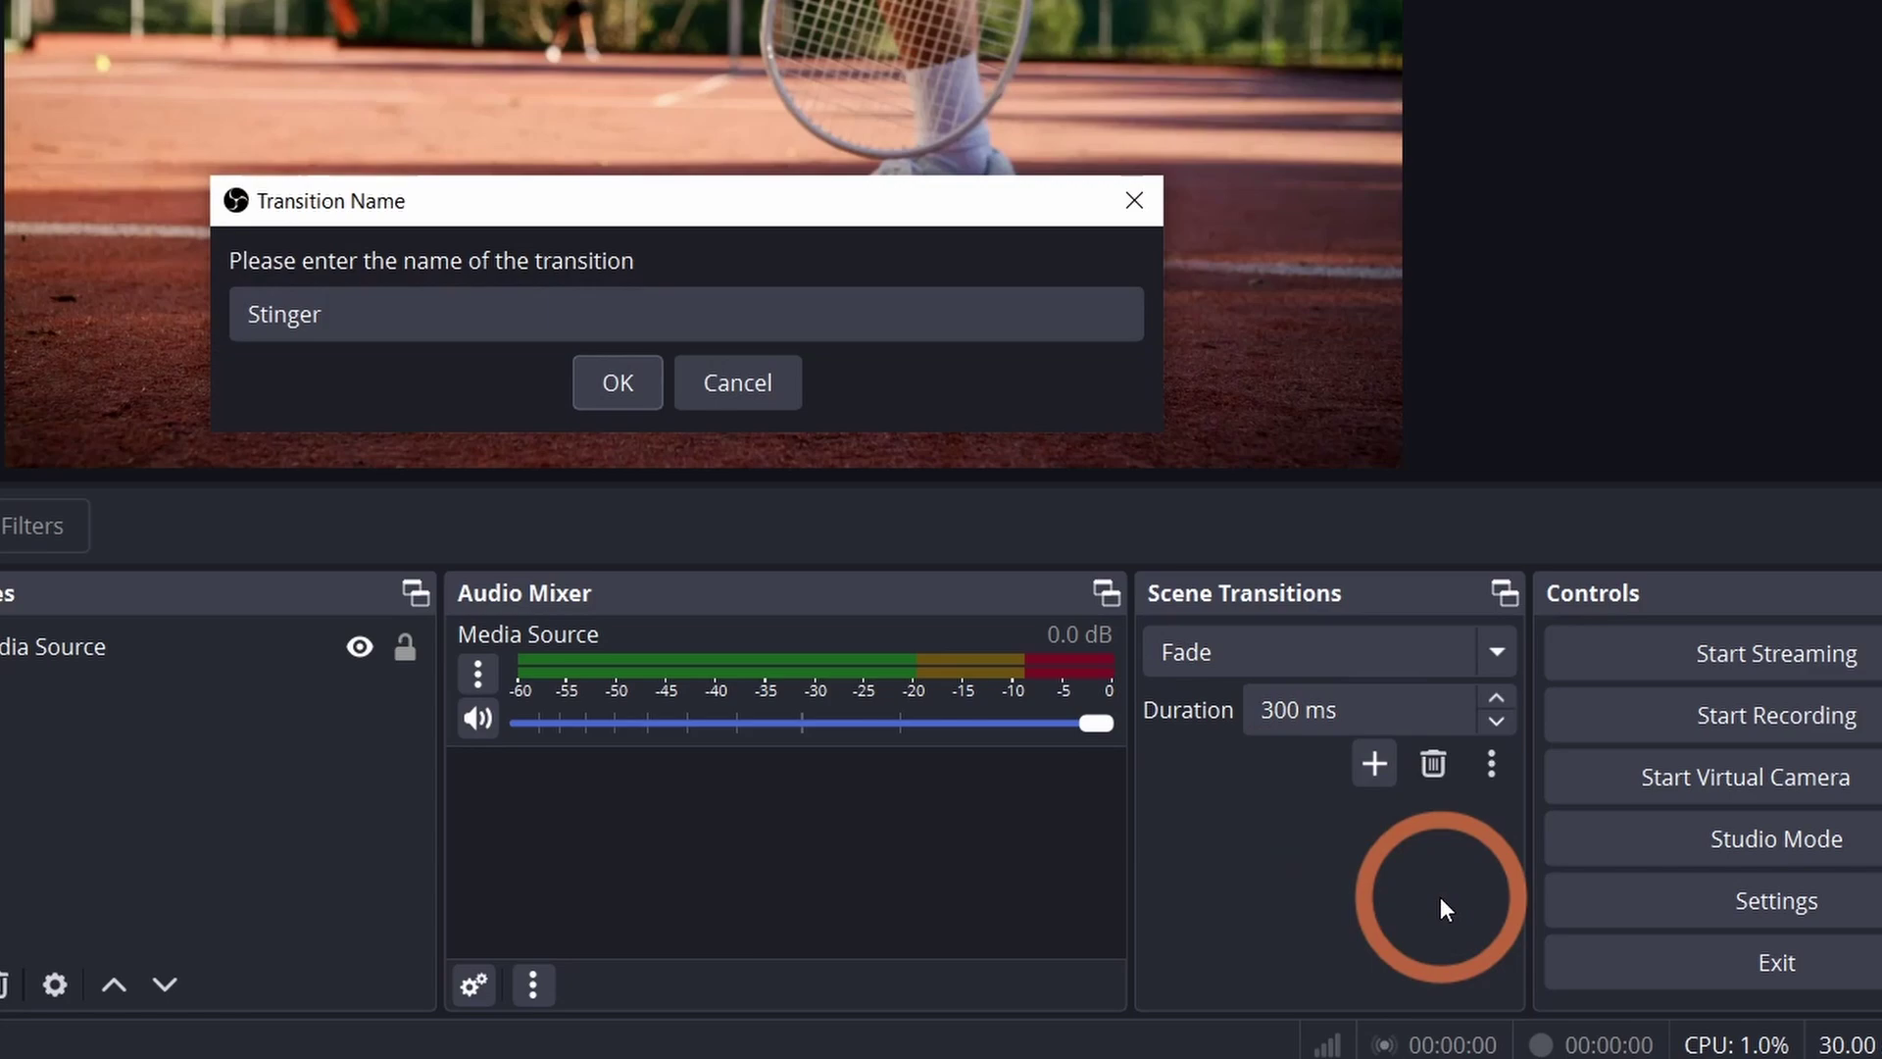
pyautogui.click(627, 380)
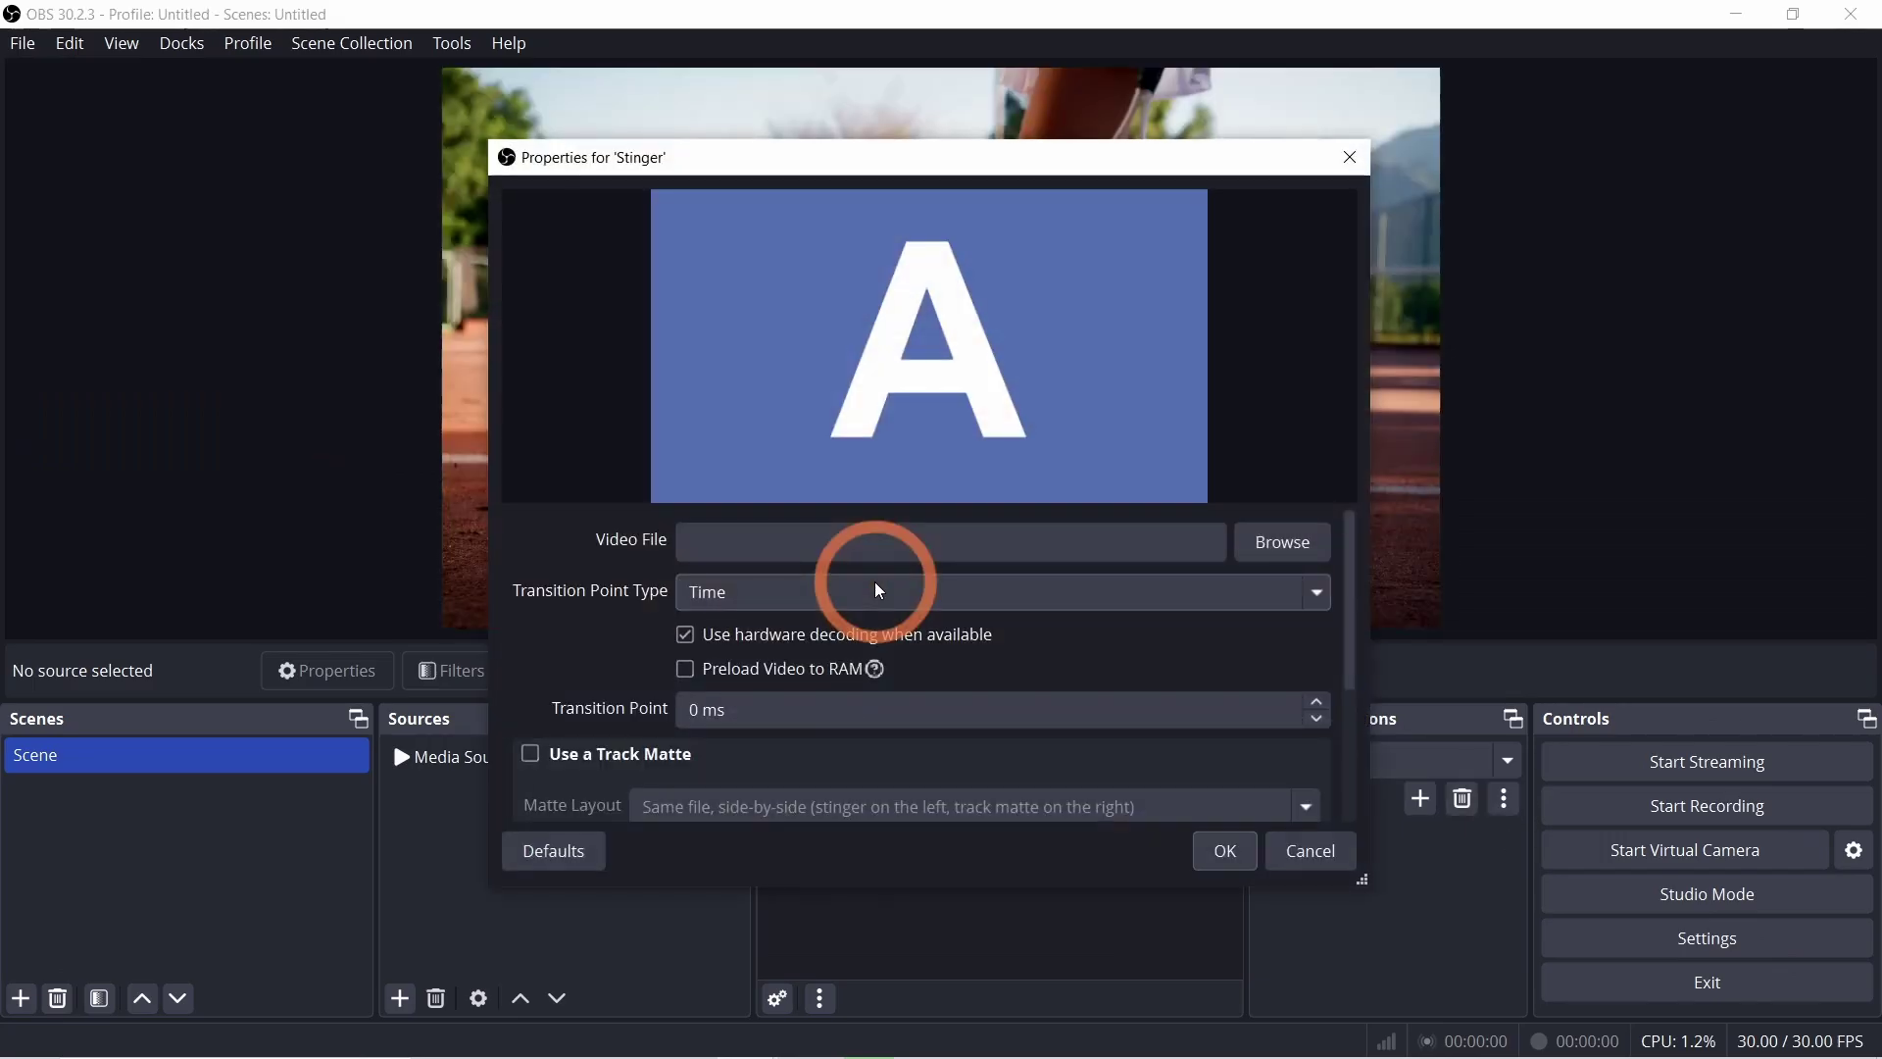
# Load OBS Stinger.webm as the stinger video with a frame-based transition point of 45.
pyautogui.click(1282, 542)
pyautogui.click(770, 336)
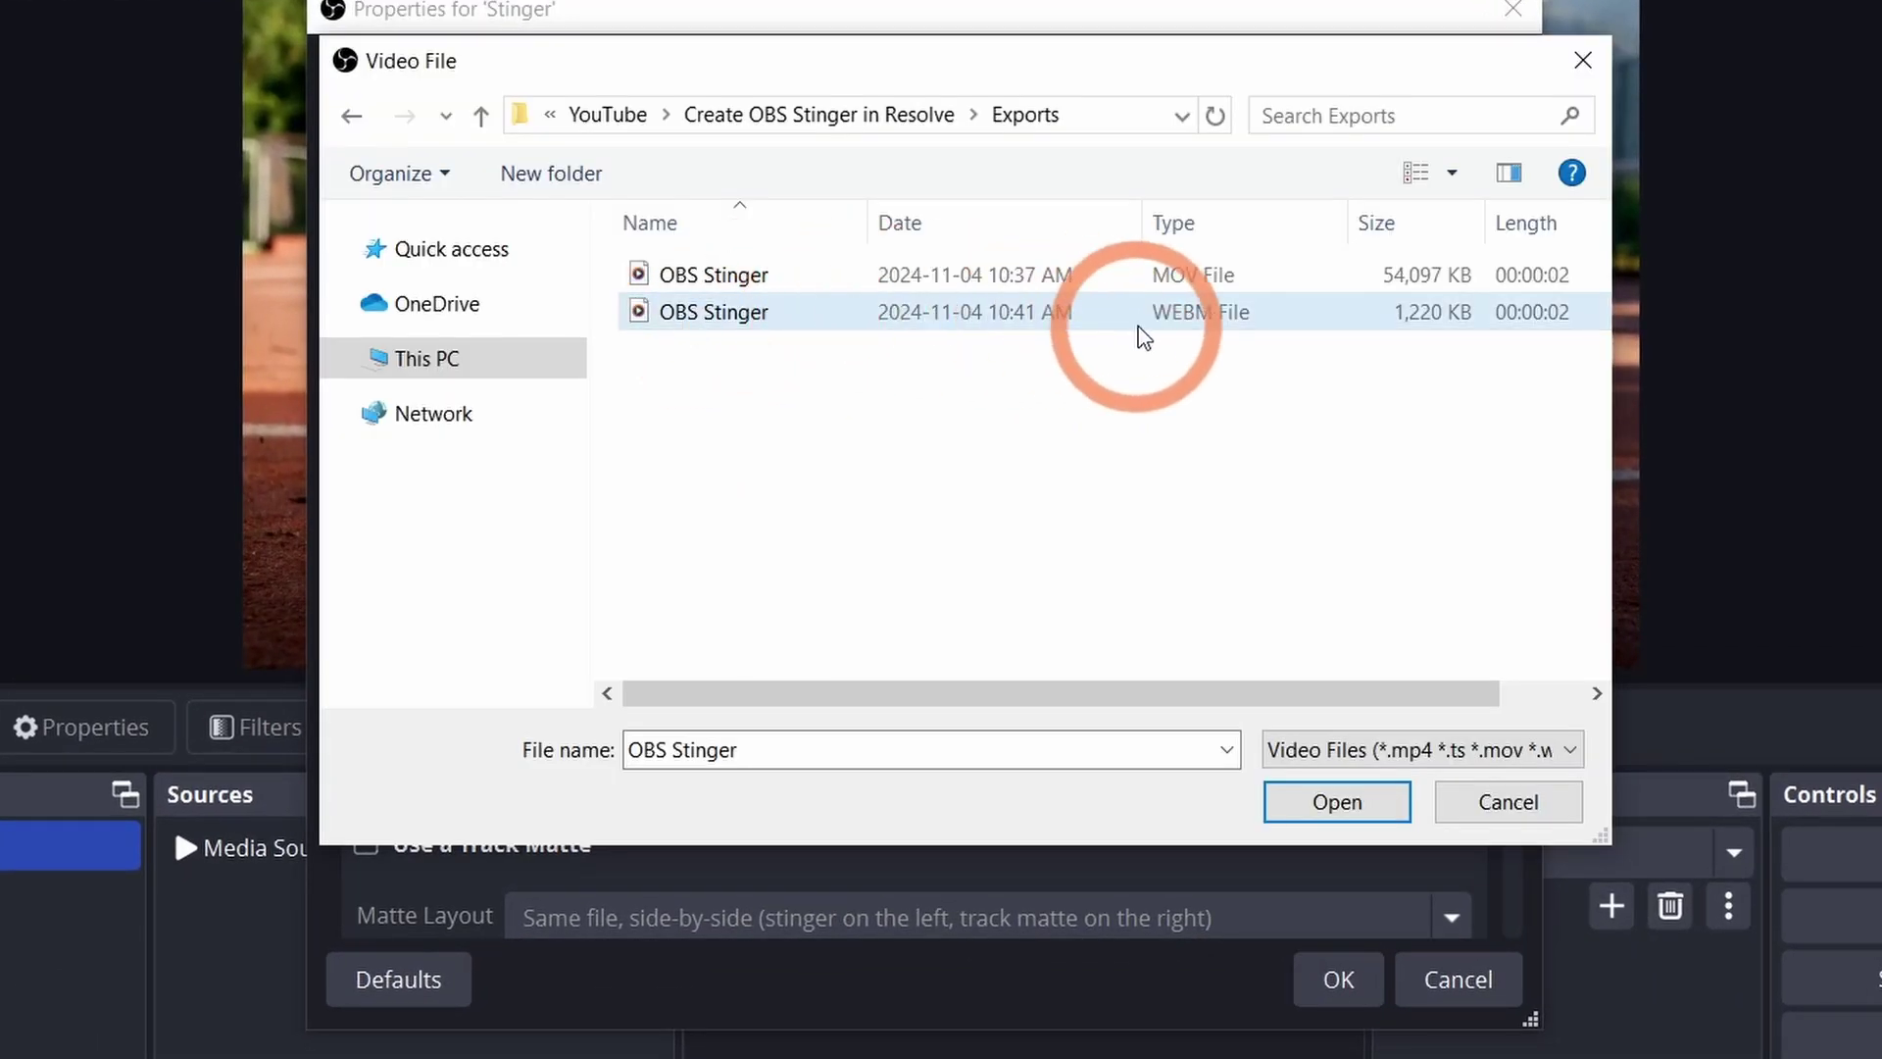
pyautogui.click(1328, 806)
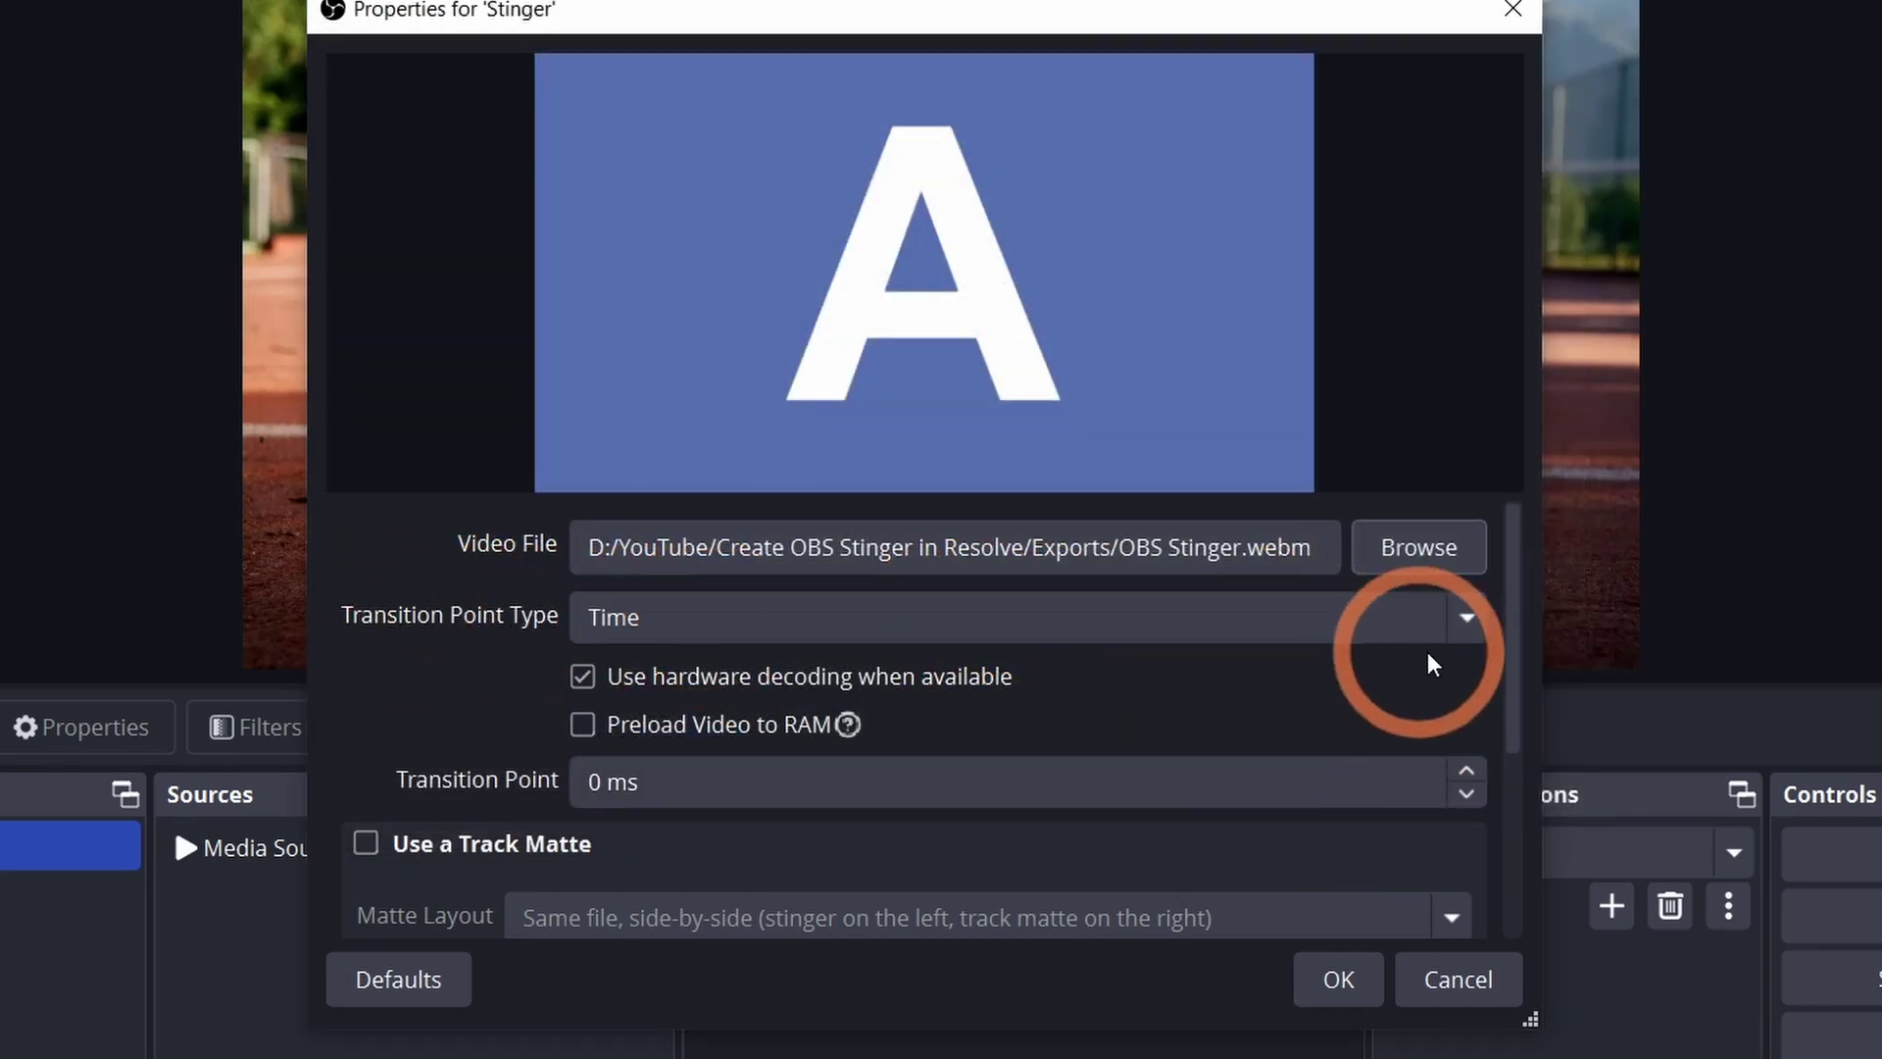
pyautogui.click(1466, 628)
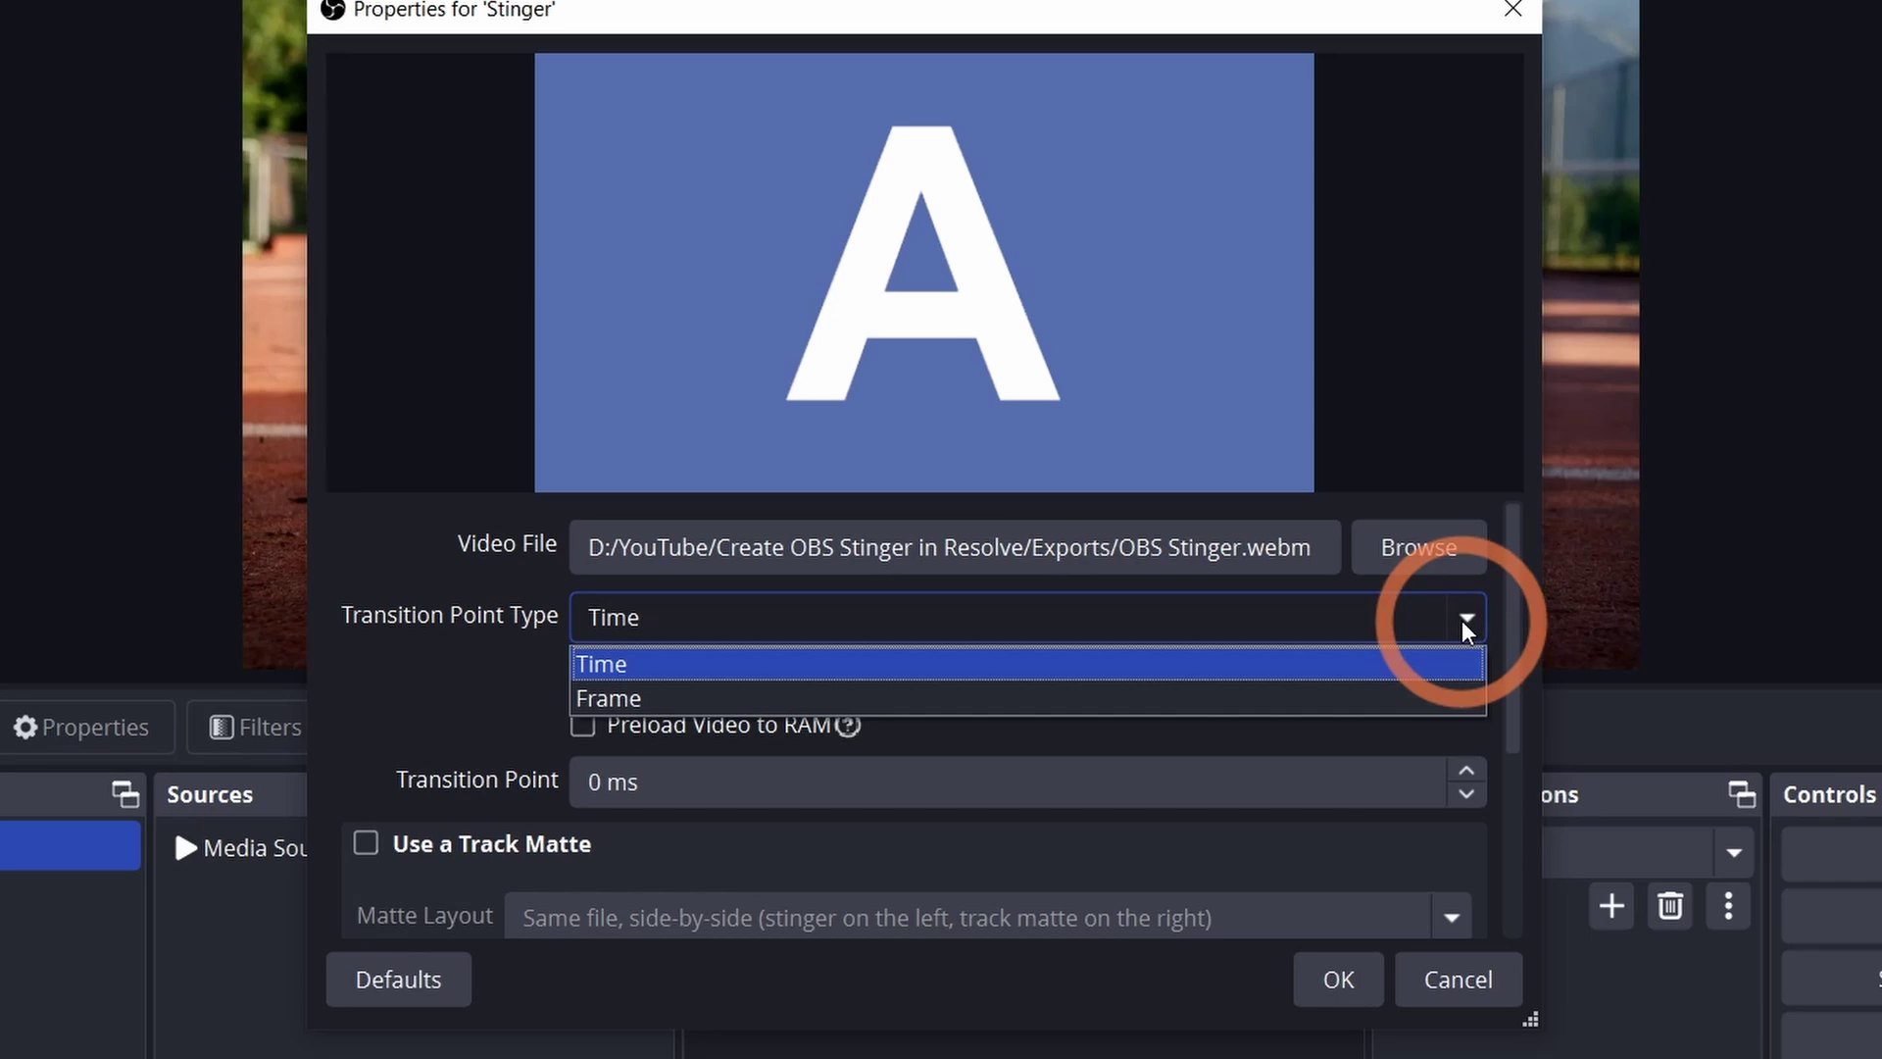
pyautogui.click(604, 700)
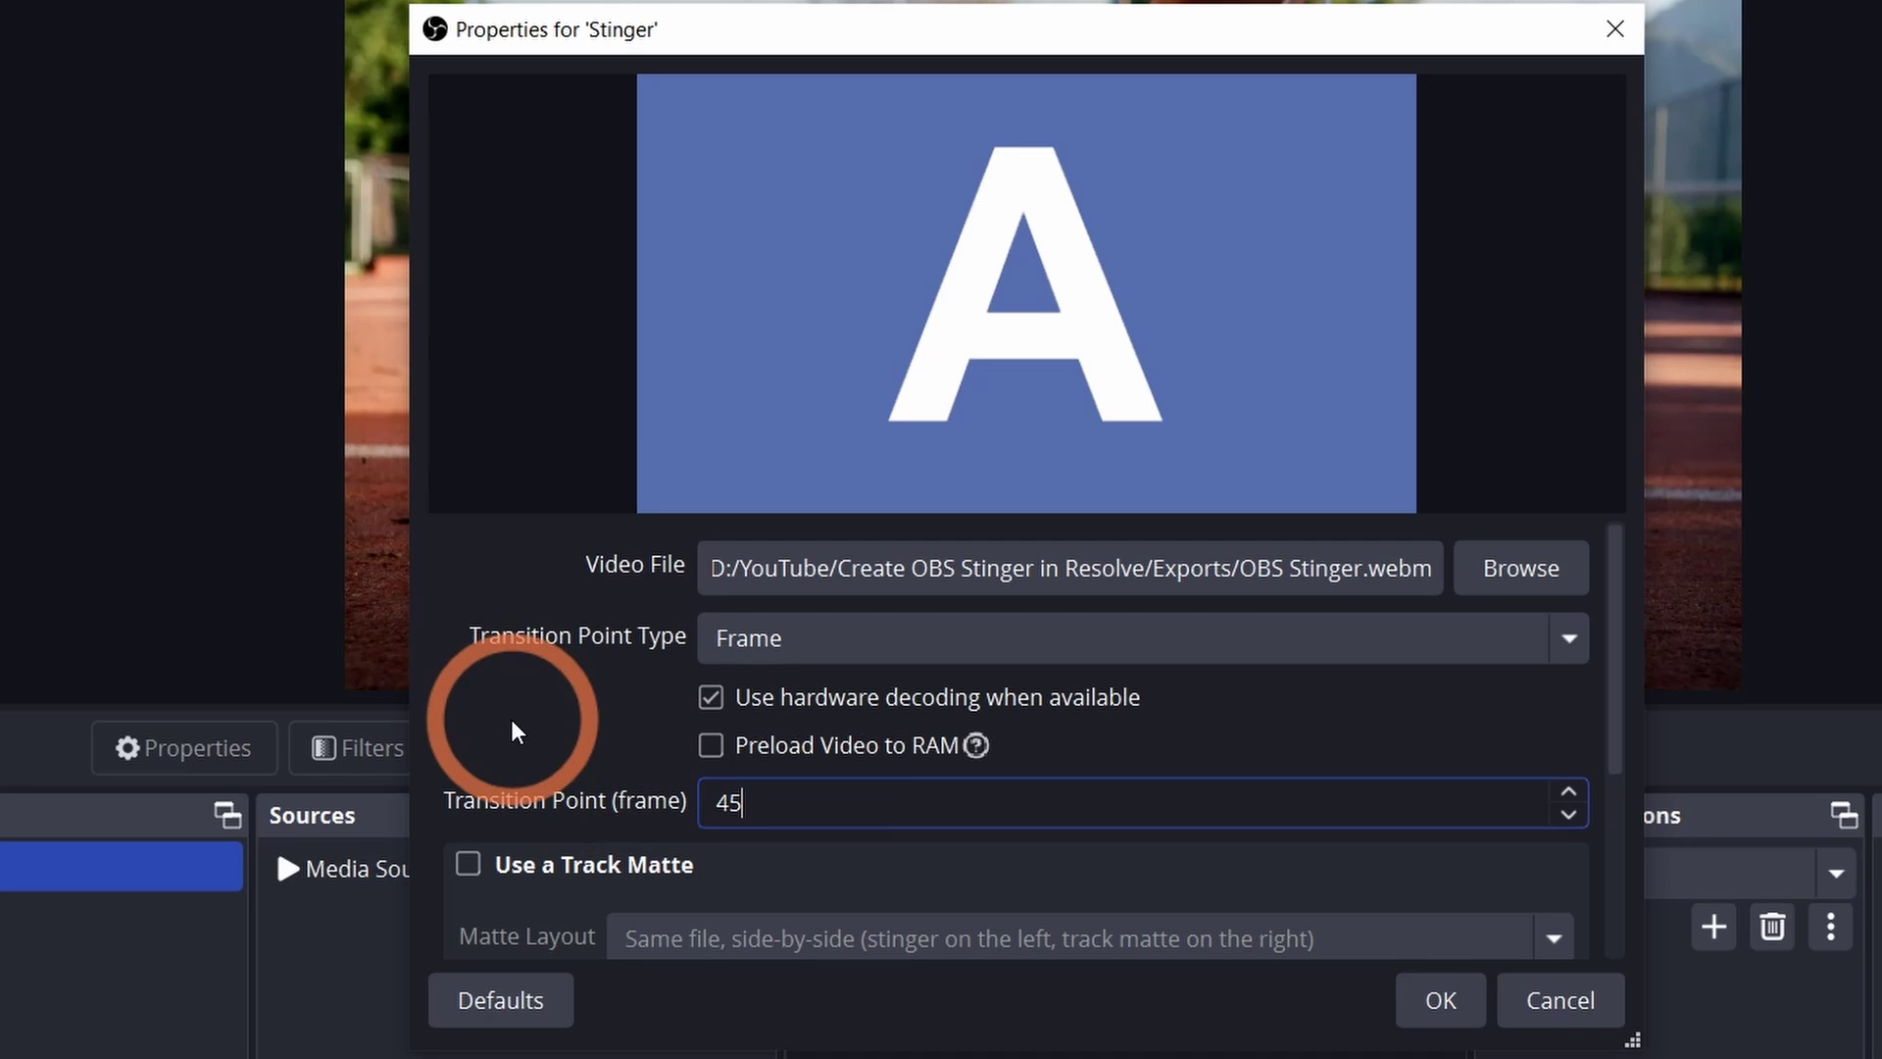
pyautogui.moveTo(1617, 618); pyautogui.dragTo(1651, 828)
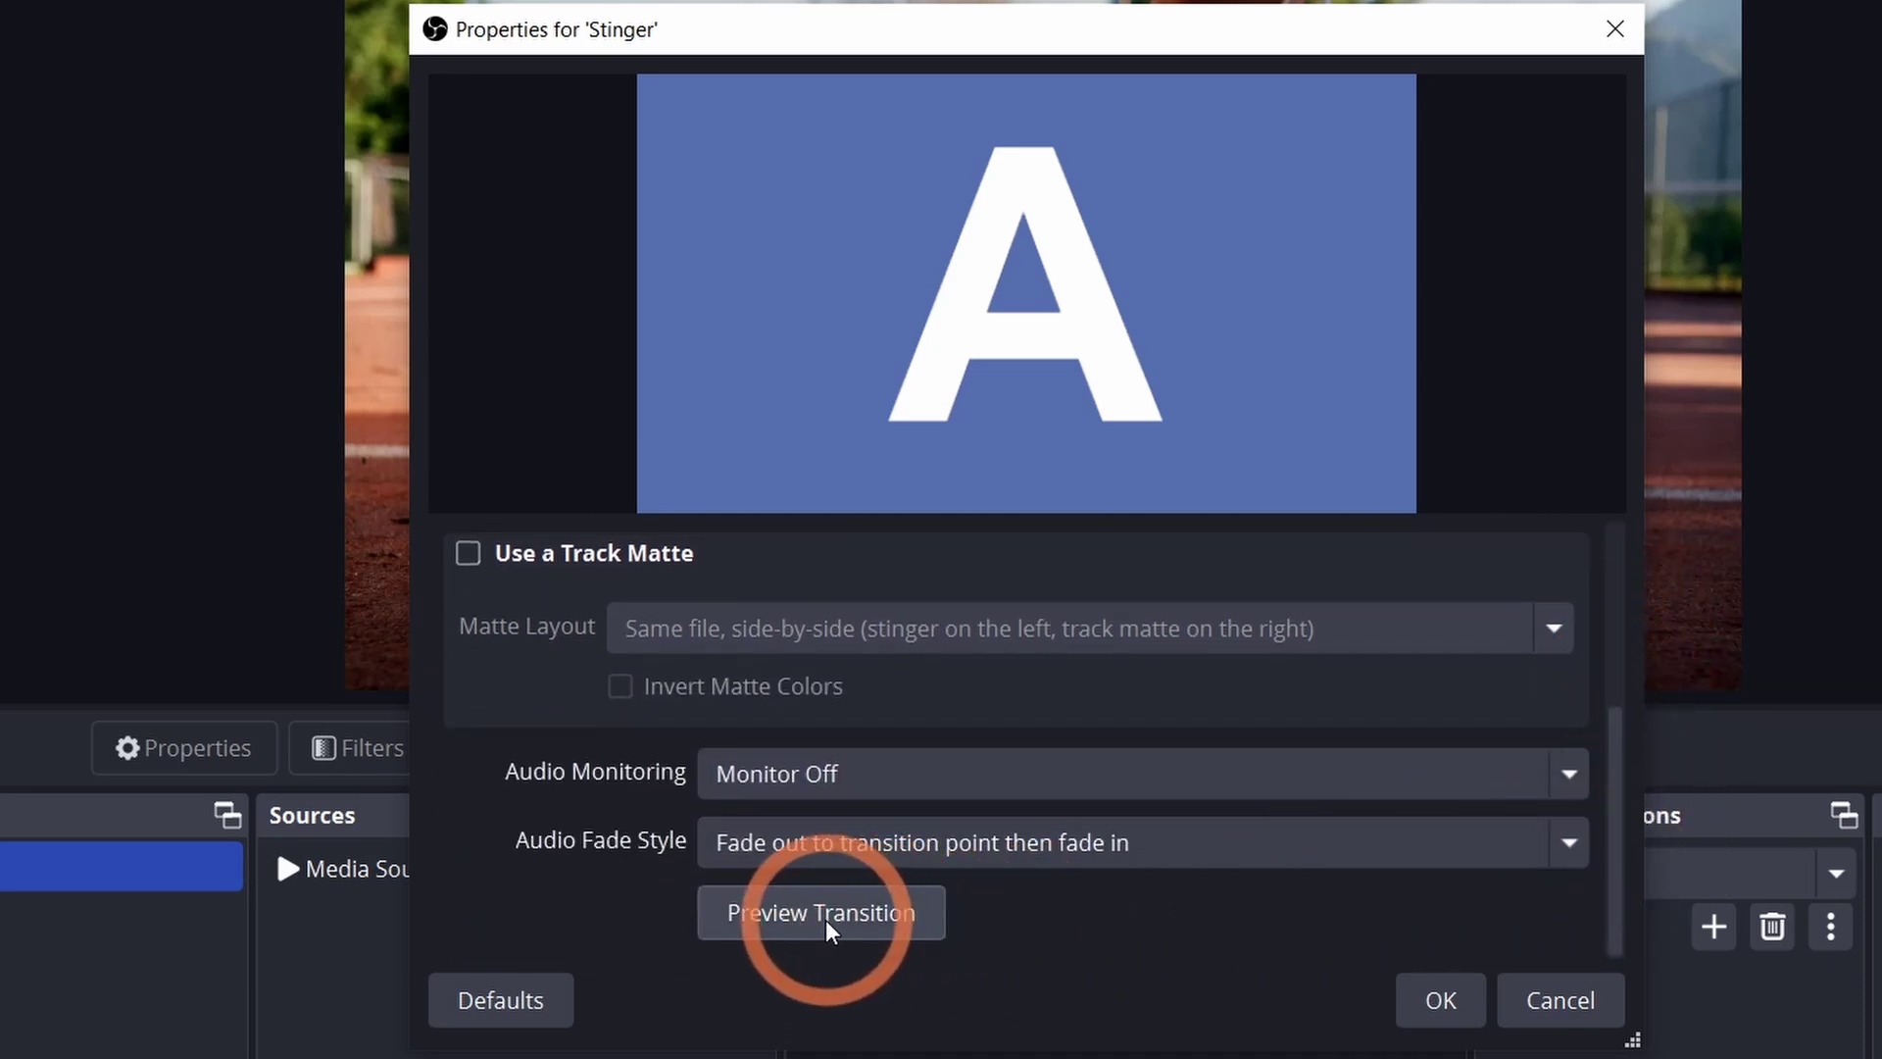